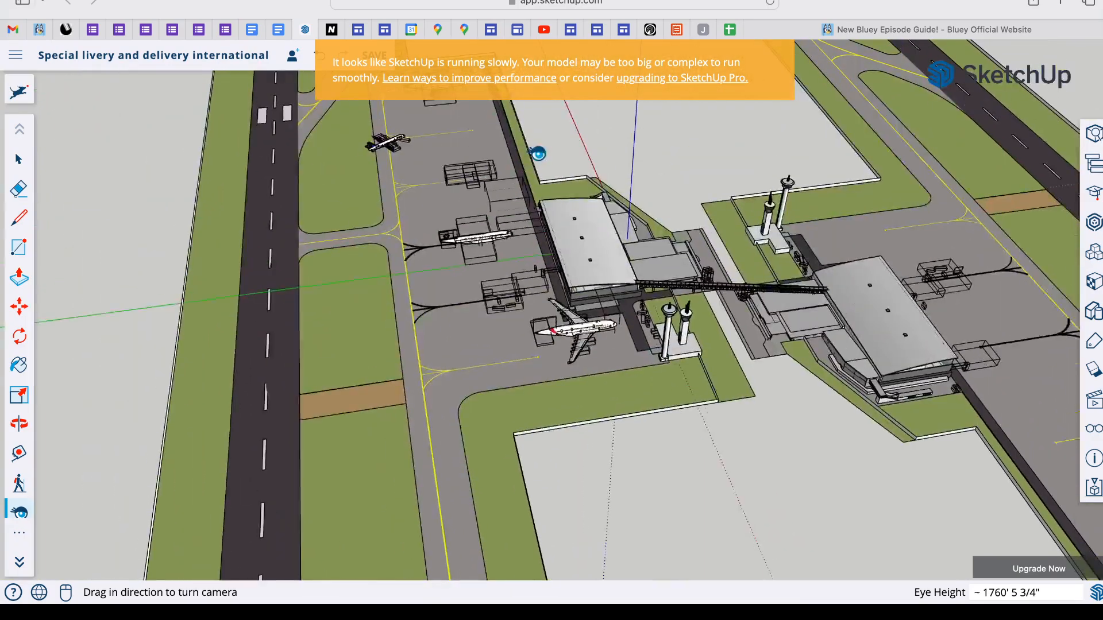
- Examine the Emirates, Star Alliance and other aircraft parked along the apron beside the nearer terminal
scroll(561, 354, "up", 6)
scroll(561, 353, "up", 3)
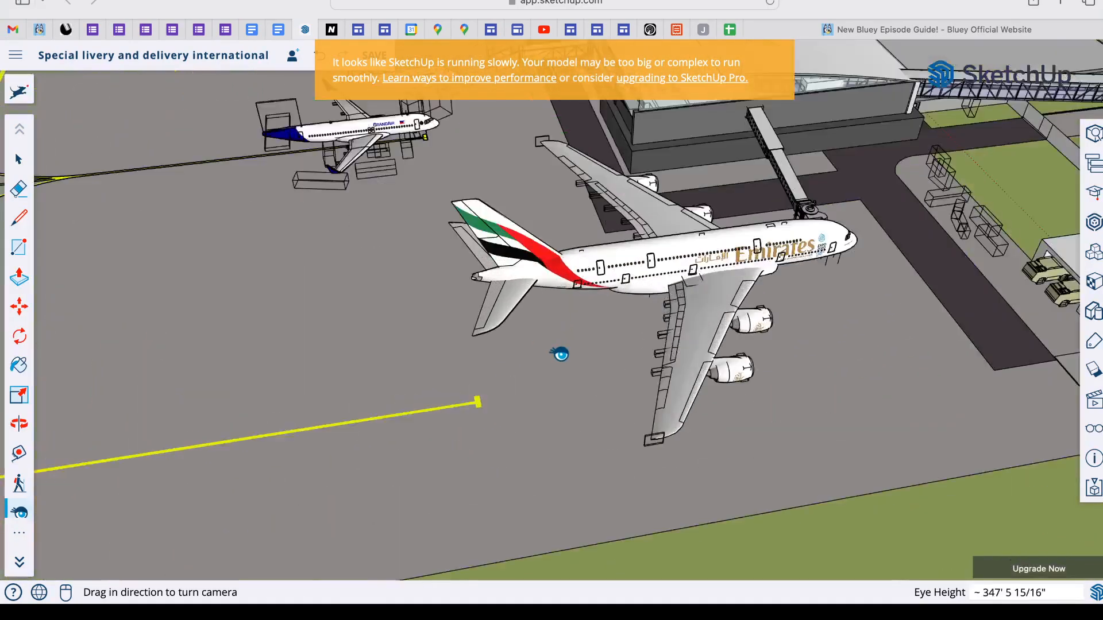
left_click_drag(568, 376, 494, 266)
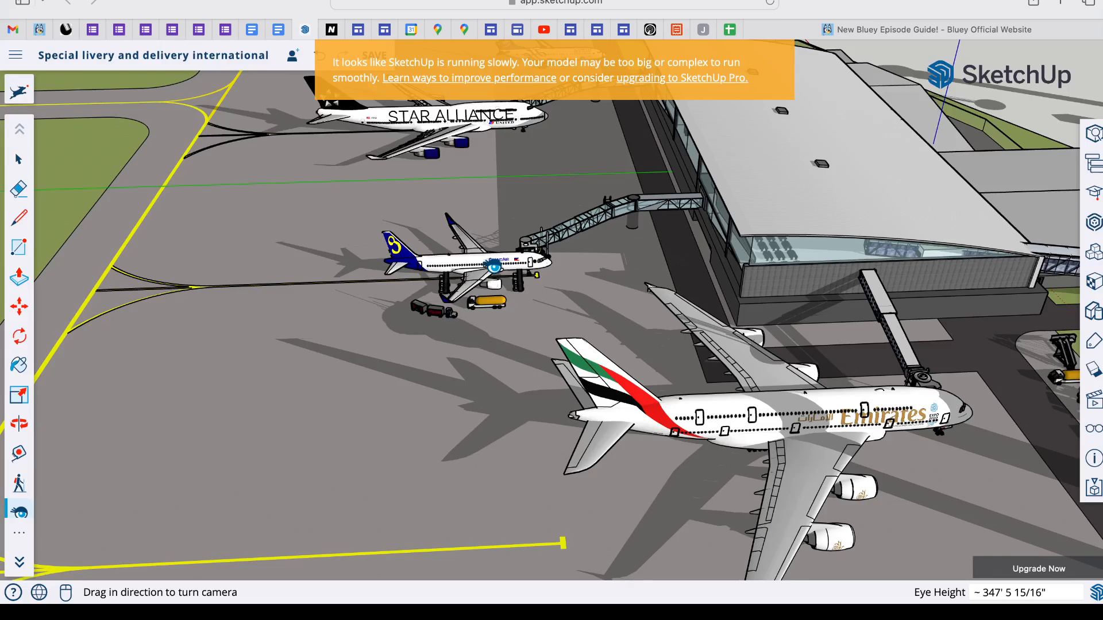
left_click_drag(467, 394, 439, 244)
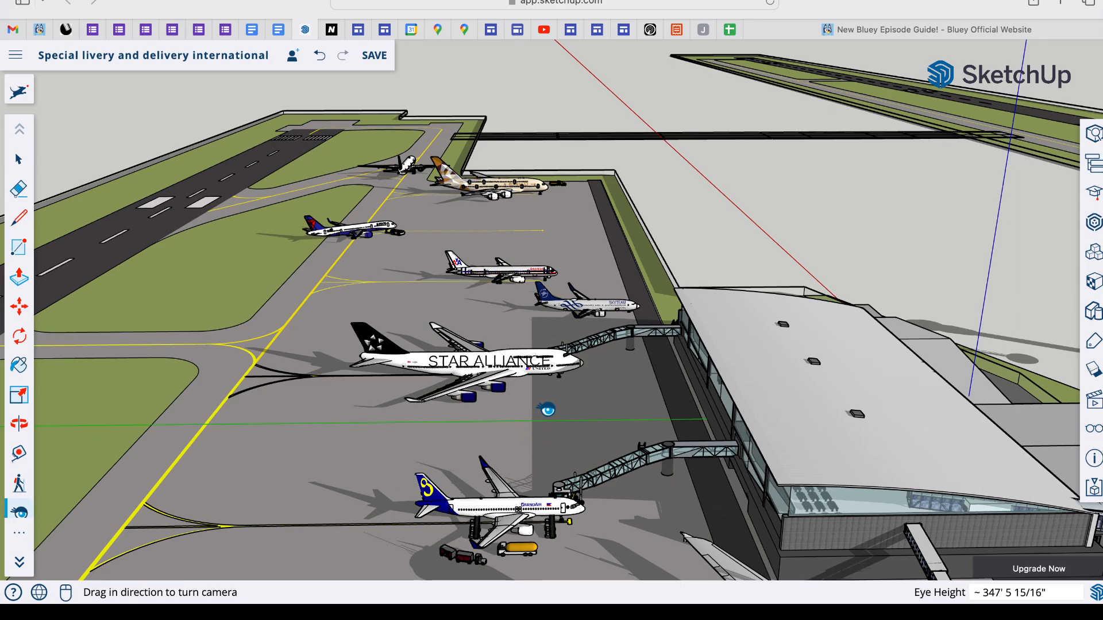
left_click_drag(524, 412, 509, 453)
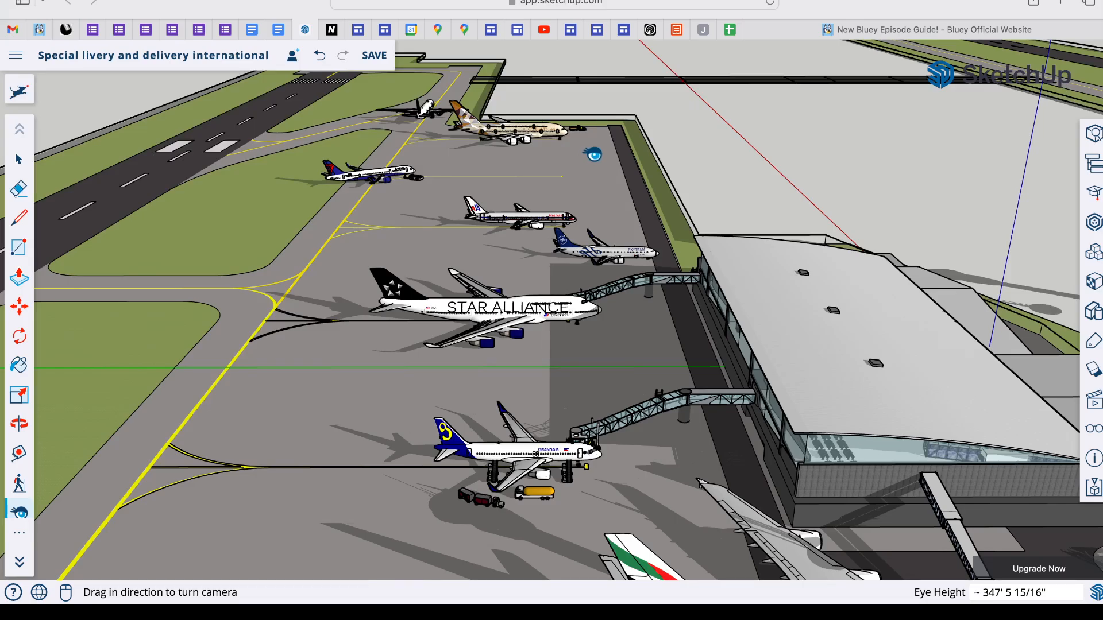
left_click_drag(576, 378, 601, 356)
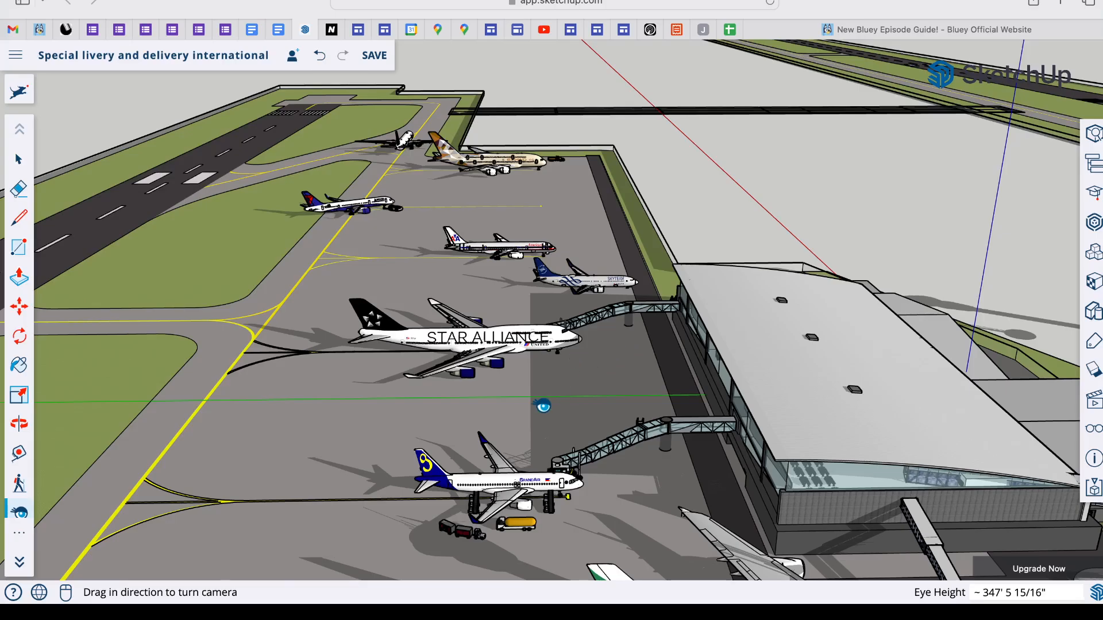
left_click_drag(542, 406, 670, 468)
- Examine the whole two-runway airport layout and the SkyTeam, American and Delta planes on the far part of the apron
scroll(677, 457, "down", 10)
scroll(651, 449, "down", 10)
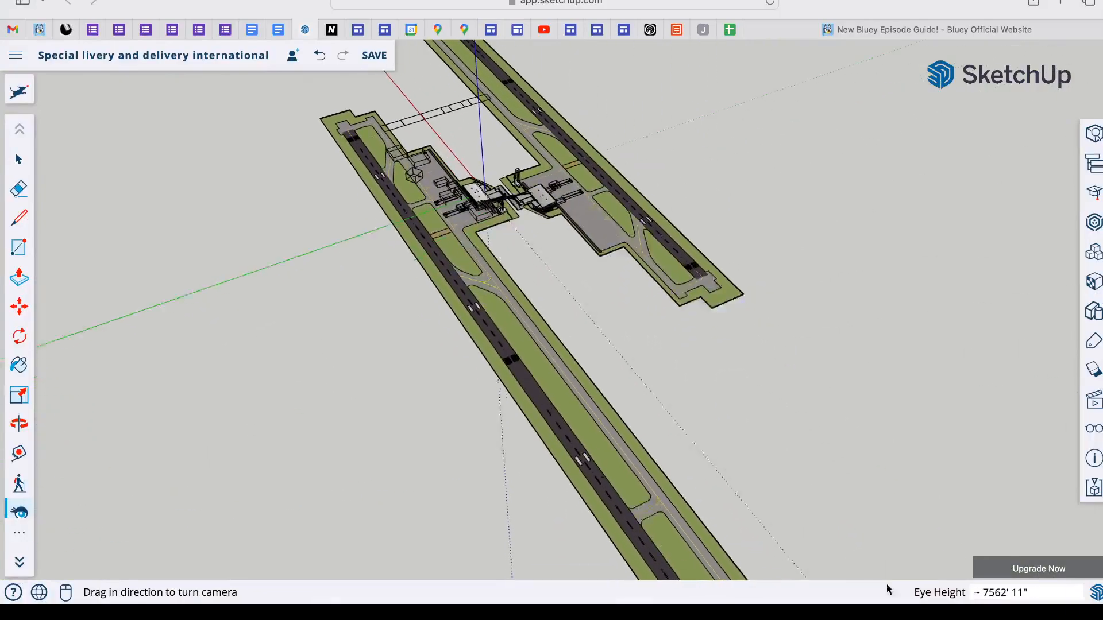
left_click_drag(632, 402, 450, 296)
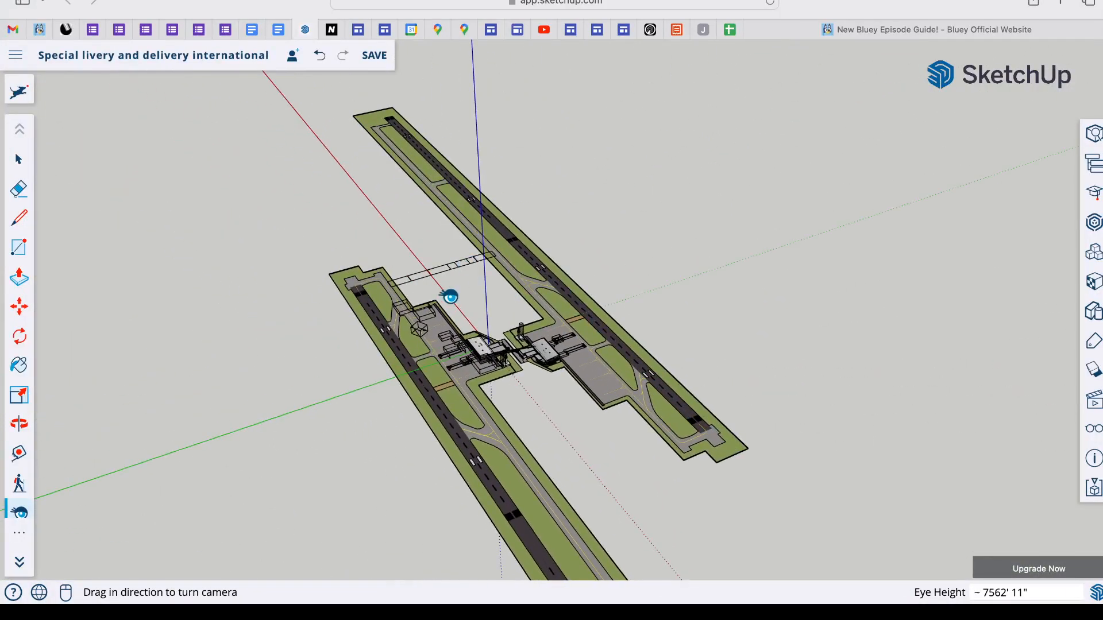
scroll(454, 356, "up", 15)
scroll(504, 353, "down", 3)
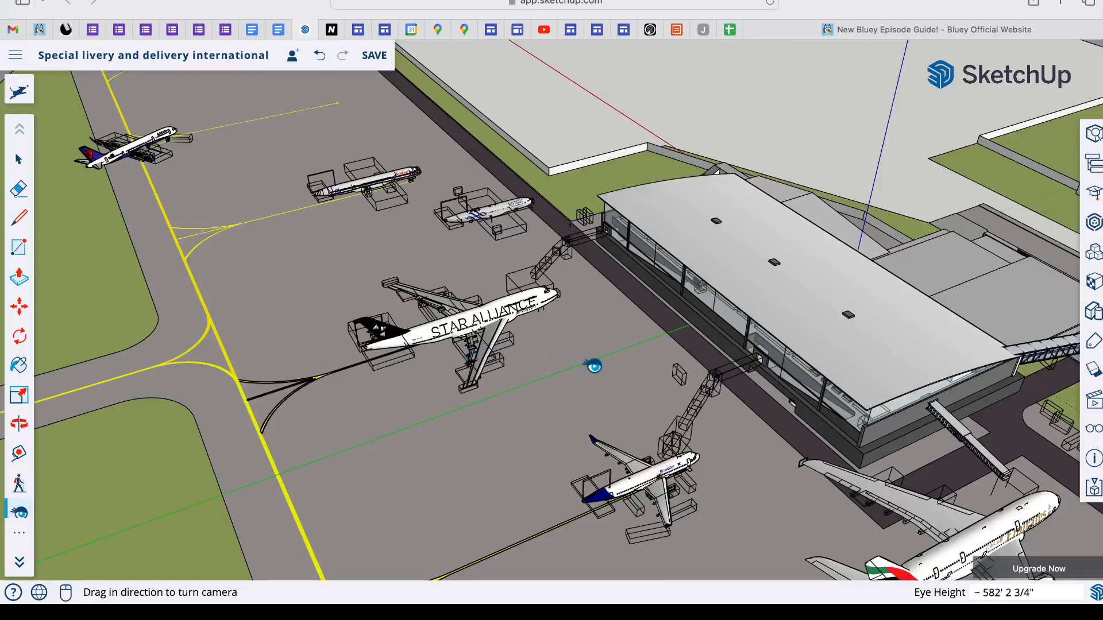
left_click_drag(591, 367, 751, 450)
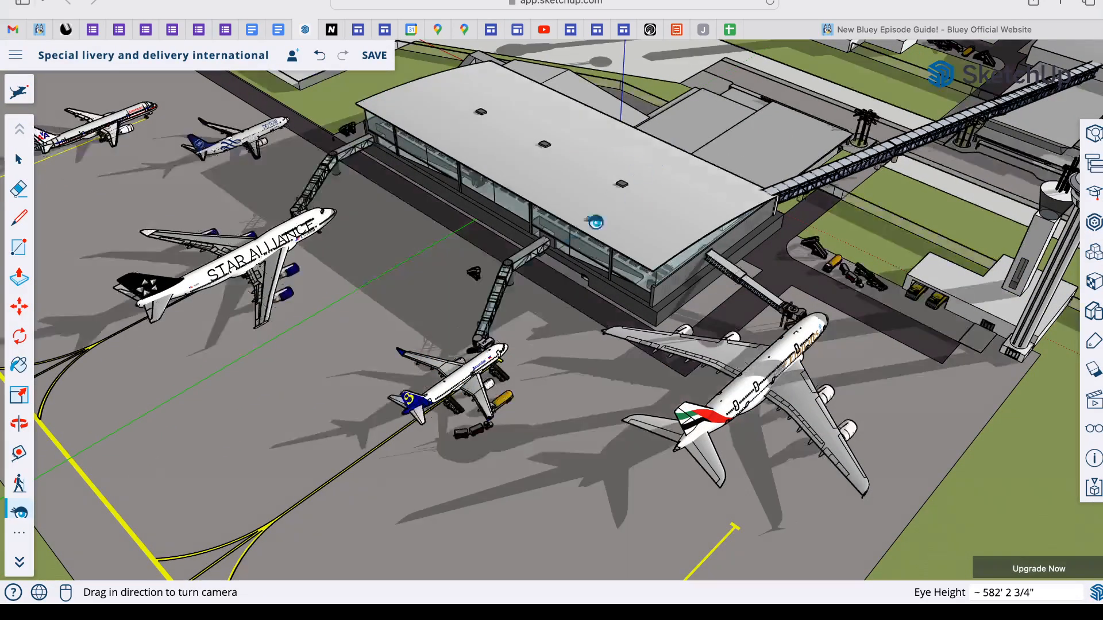
left_click_drag(451, 327, 350, 287)
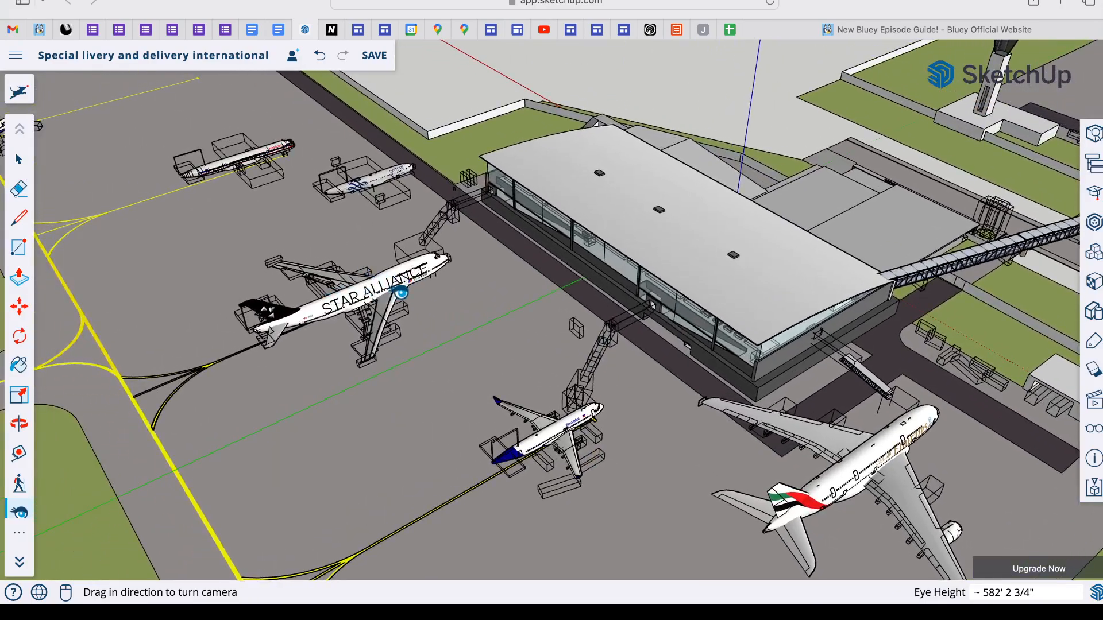
left_click_drag(450, 336, 402, 252)
scroll(431, 265, "up", 5)
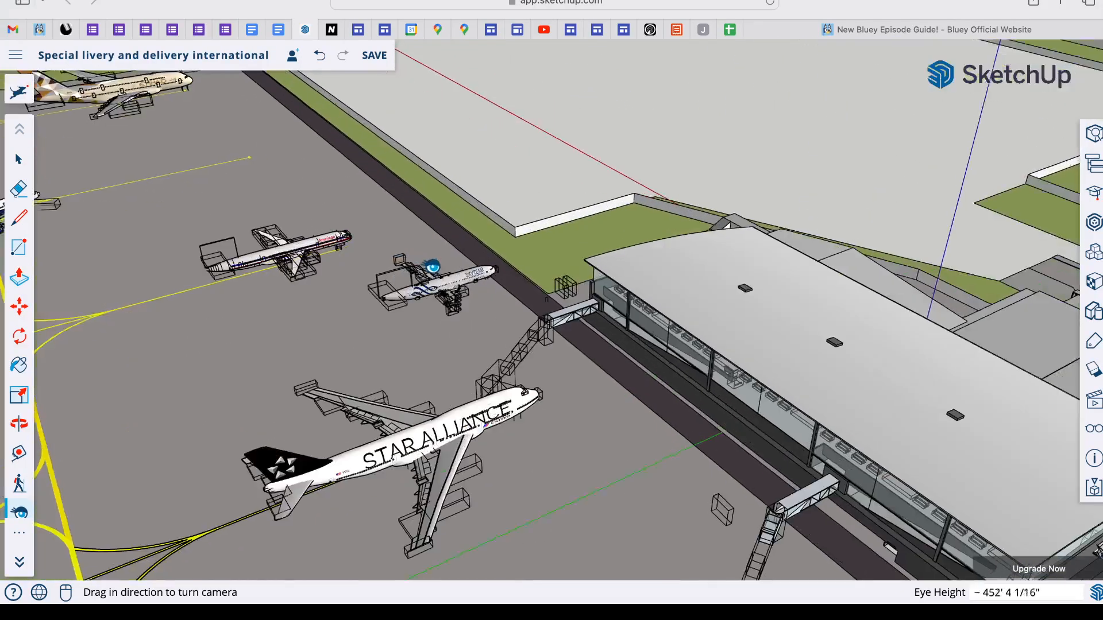
left_click_drag(374, 438, 335, 386)
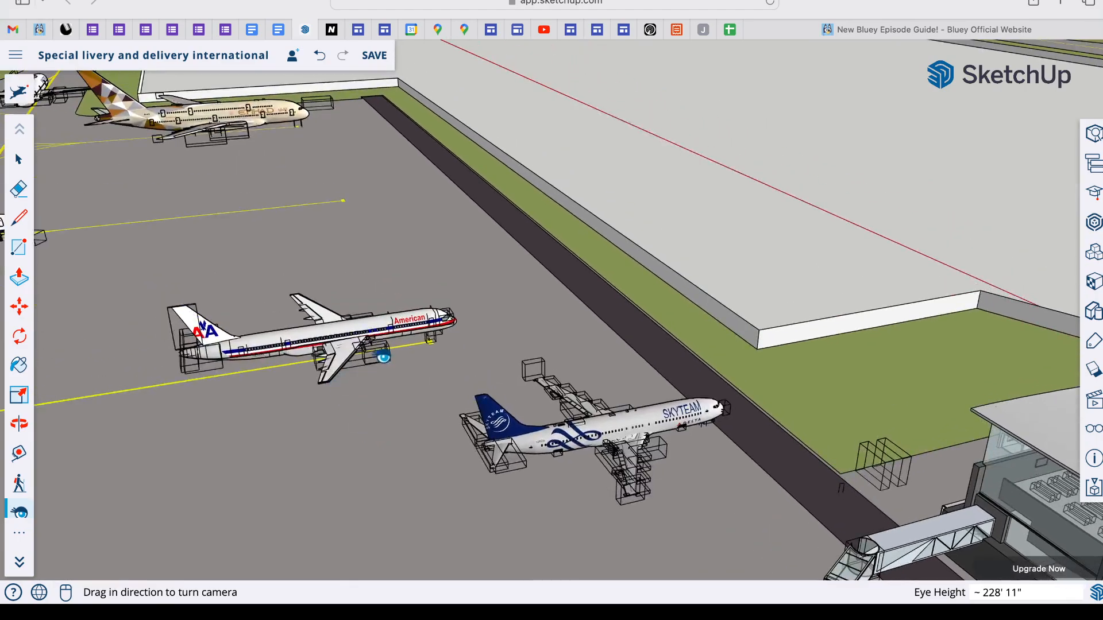
left_click_drag(421, 331, 123, 245)
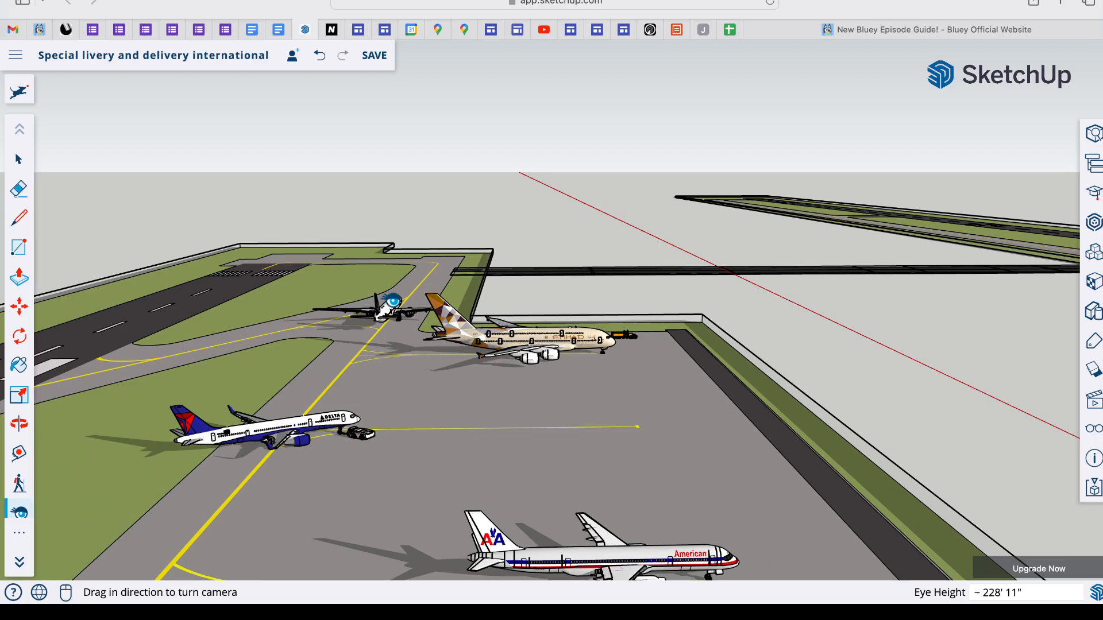
left_click_drag(386, 313, 795, 522)
- Examine the second terminal, its control towers and apron, and the elevated walkway linking the two terminals
scroll(690, 476, "down", 4)
scroll(689, 477, "down", 5)
left_click_drag(758, 360, 984, 251)
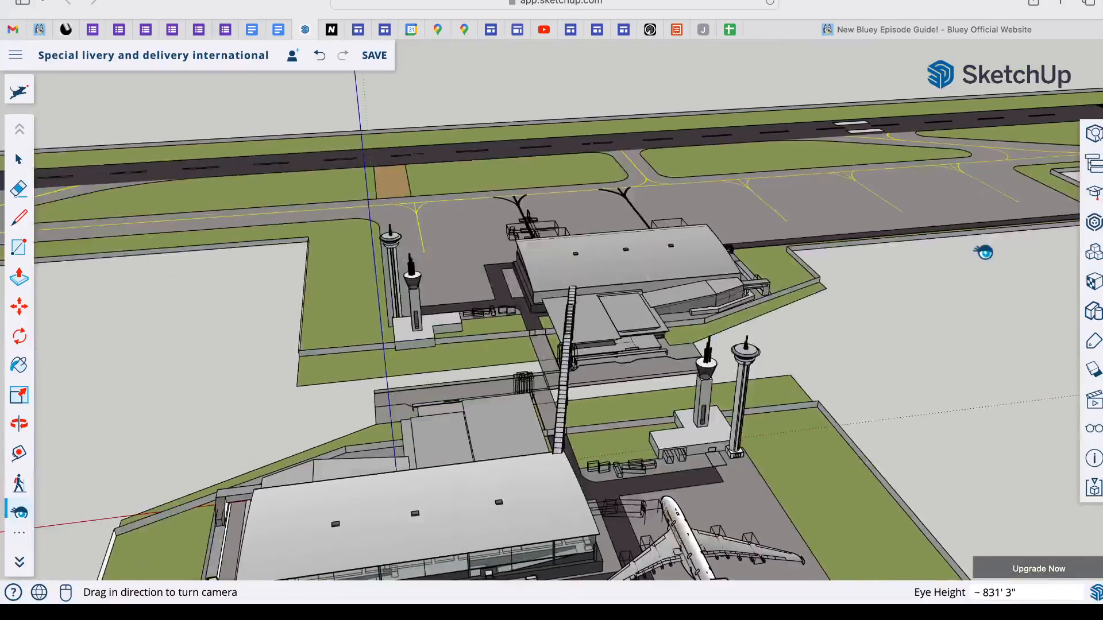
scroll(726, 318, "up", 4)
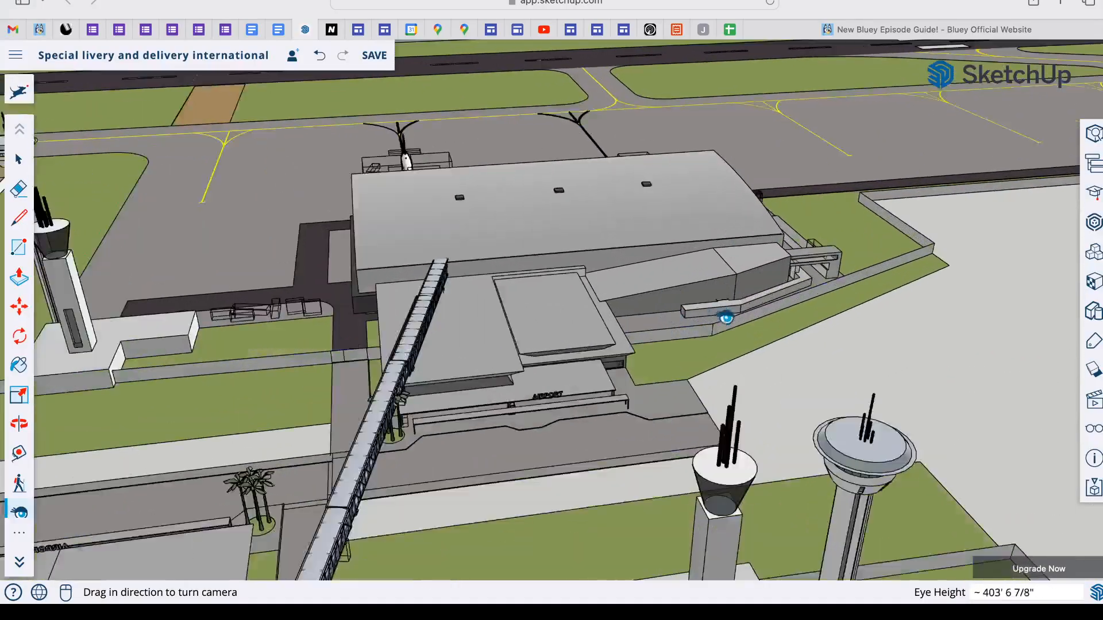
scroll(727, 318, "up", 3)
left_click_drag(808, 357, 402, 473)
left_click_drag(468, 443, 551, 381)
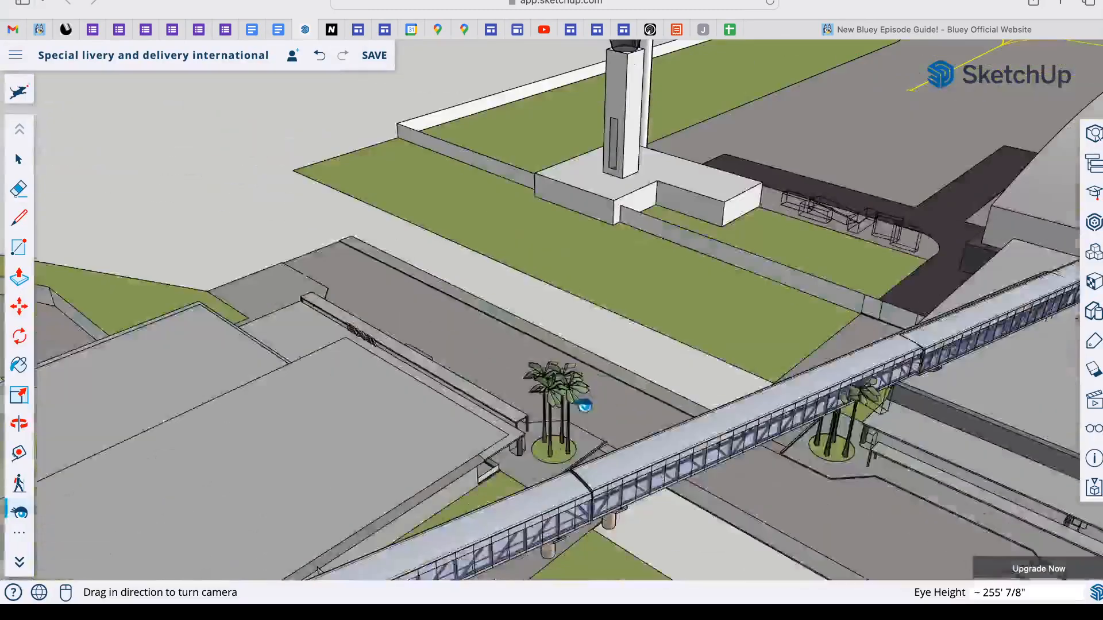
scroll(562, 443, "down", 6)
left_click_drag(617, 472, 878, 453)
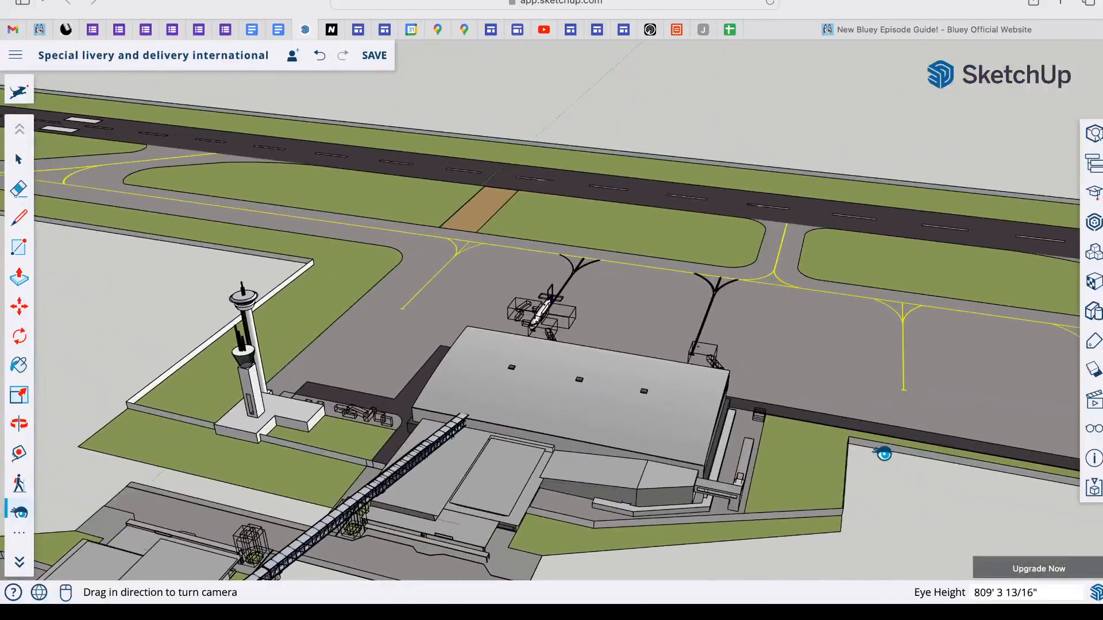
- Search the models in 3D Warehouse for "Fully furnished airport with airplanes"
left_click(1095, 228)
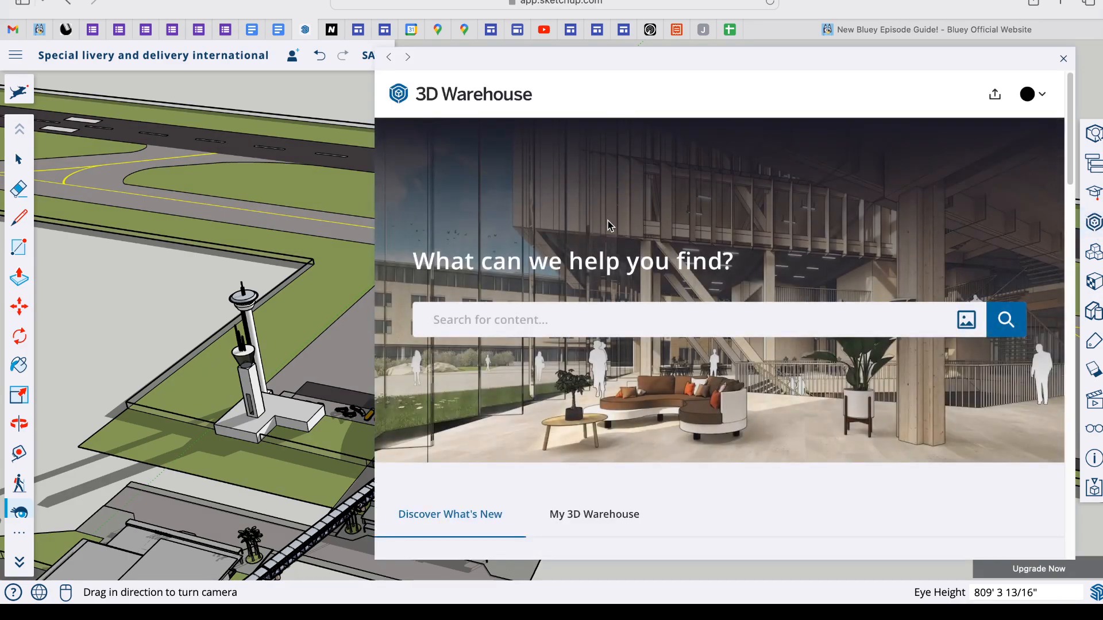
scroll(609, 230, "down", 5)
scroll(612, 253, "up", 5)
type("Fully furnished airport with air")
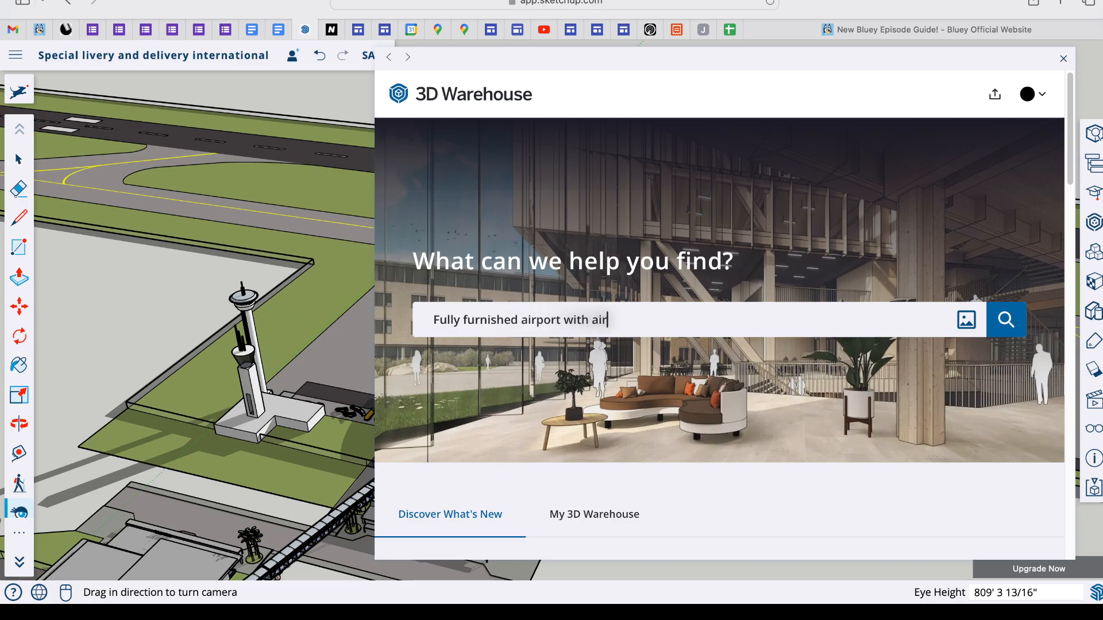
type("planes")
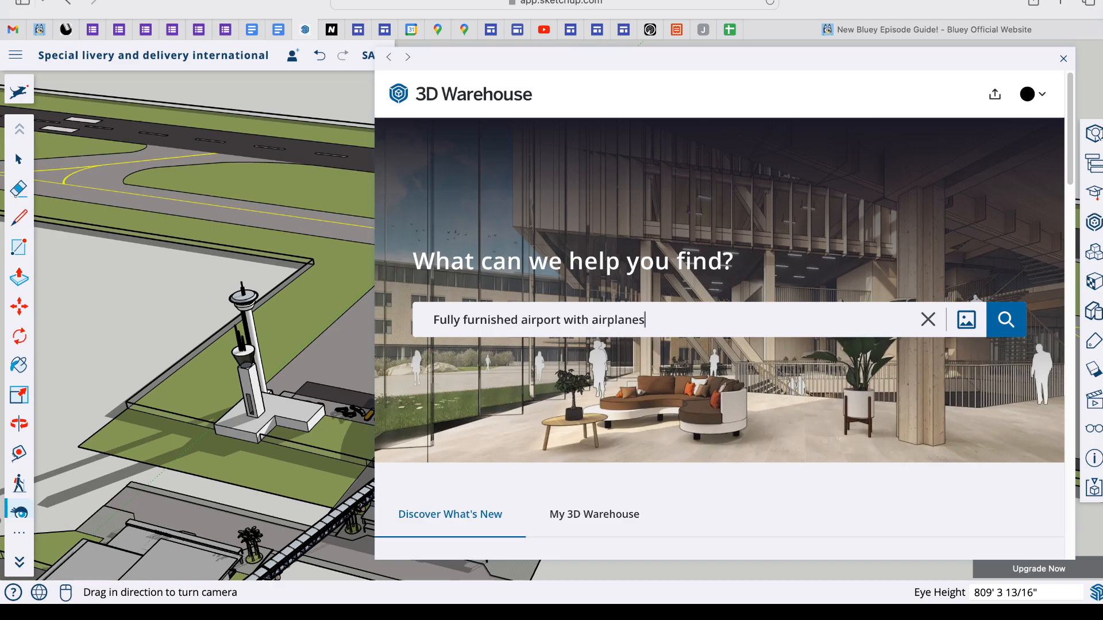
key("Return")
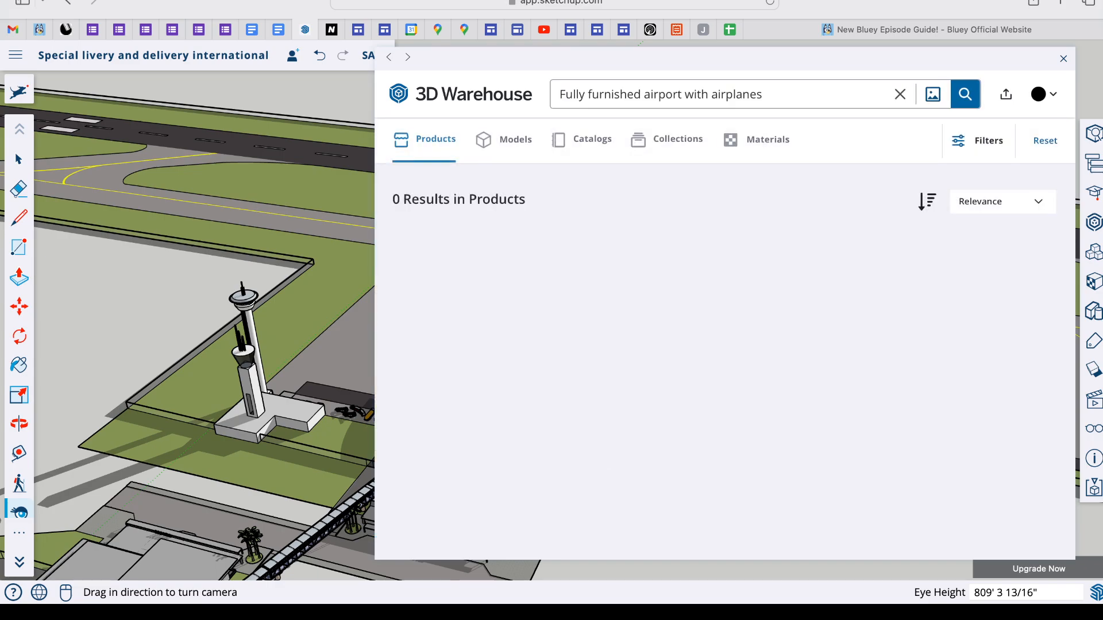
left_click(497, 142)
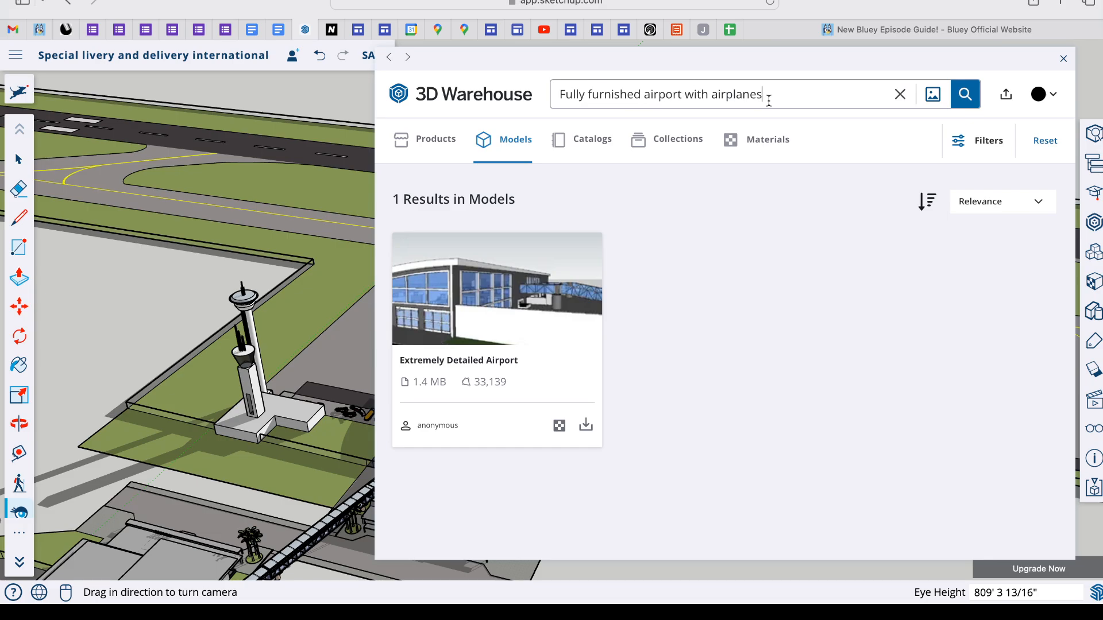
- Erase the search text and return to the 3D Warehouse home page
key("BackSpace")
key("BackSpace")
key("BackSpace")
key("BackSpace")
key("BackSpace")
key("BackSpace")
key("BackSpace")
key("BackSpace")
key("BackSpace")
key("BackSpace")
key("BackSpace")
key("BackSpace")
key("BackSpace")
key("BackSpace")
key("BackSpace")
key("BackSpace")
key("BackSpace")
key("BackSpace")
key("BackSpace")
key("BackSpace")
key("BackSpace")
key("BackSpace")
key("BackSpace")
key("BackSpace")
key("BackSpace")
key("BackSpace")
key("BackSpace")
key("BackSpace")
key("BackSpace")
key("BackSpace")
key("BackSpace")
key("BackSpace")
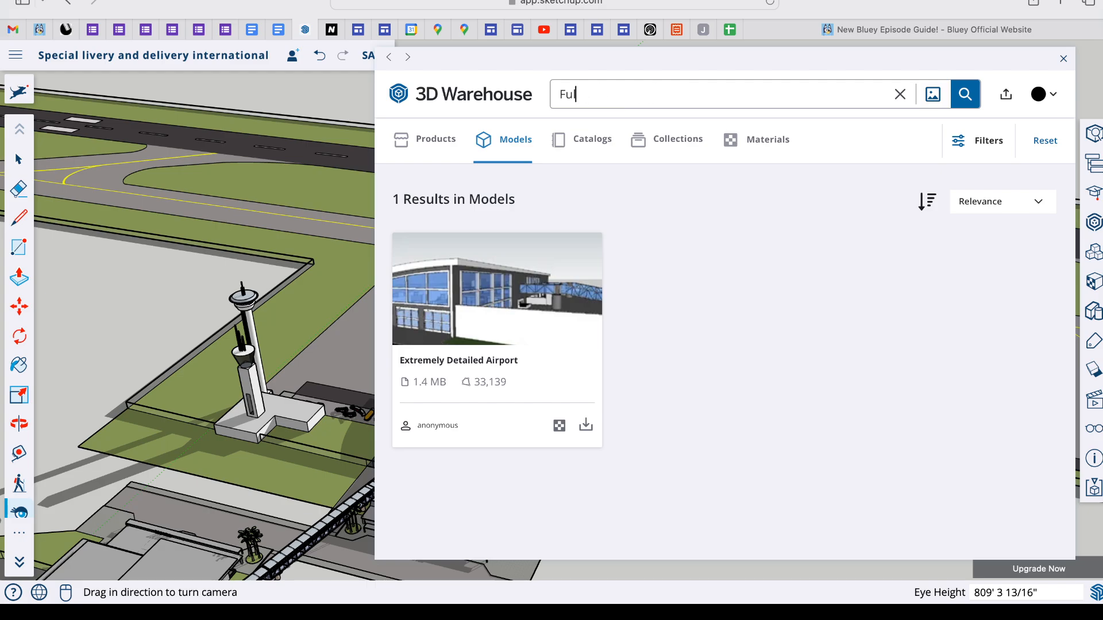
left_click(389, 66)
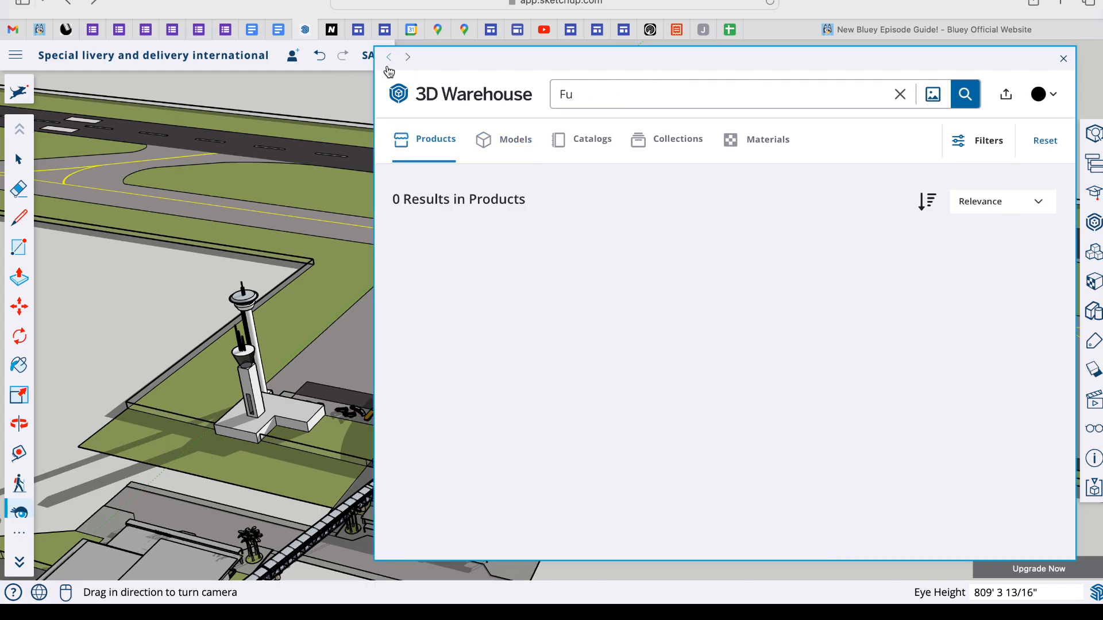
left_click(389, 68)
- Open the account's own uploaded models from My 3D Warehouse
scroll(632, 239, "down", 5)
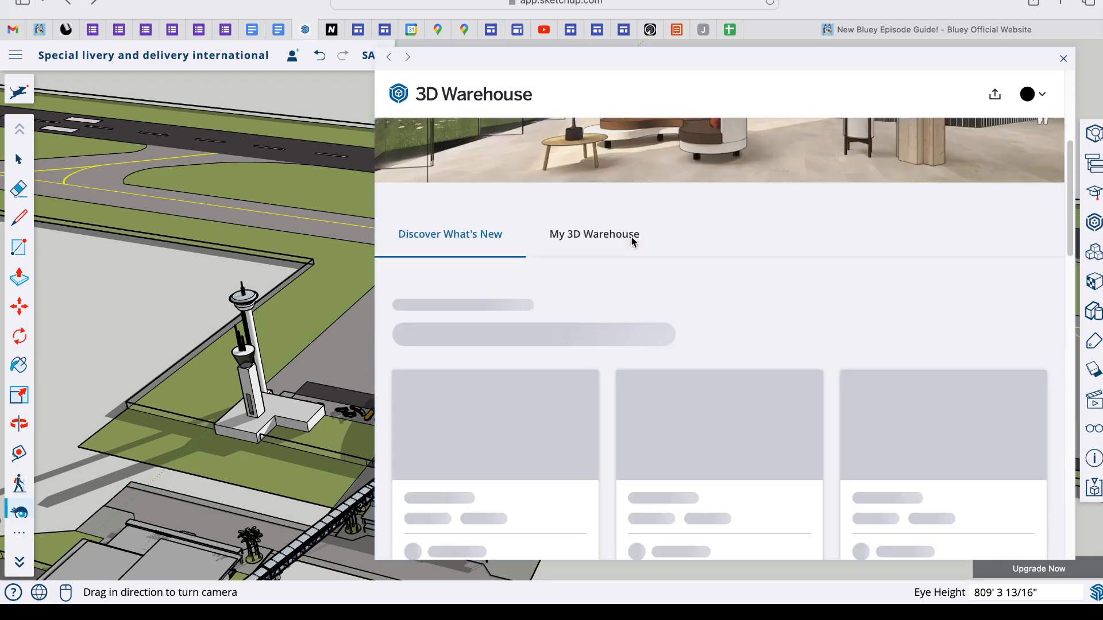
left_click(595, 244)
scroll(602, 346, "down", 1)
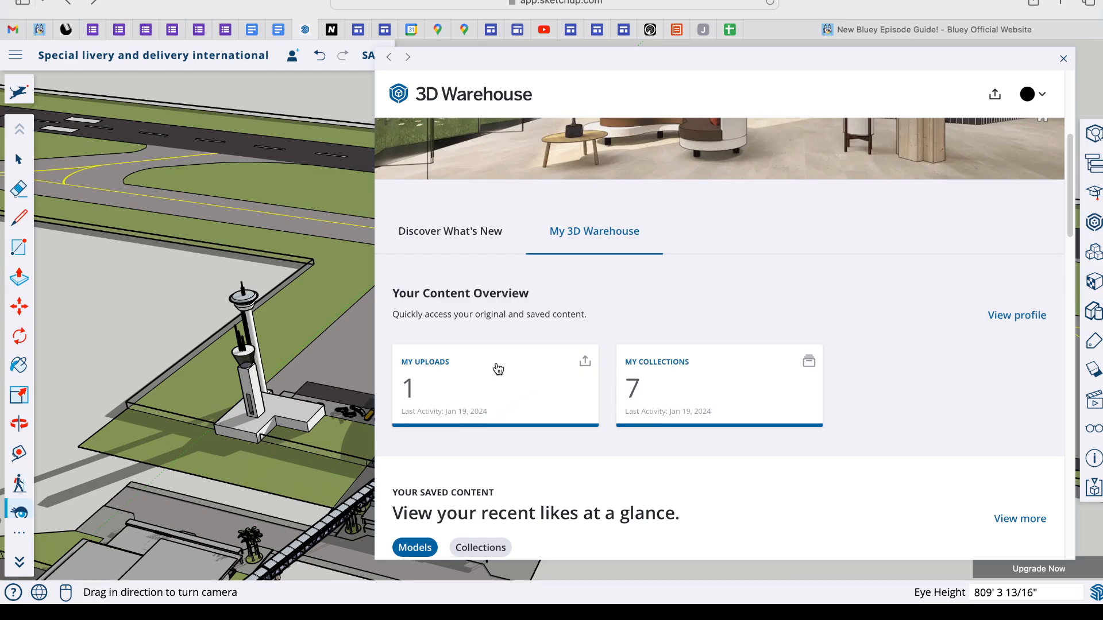
scroll(631, 275, "down", 15)
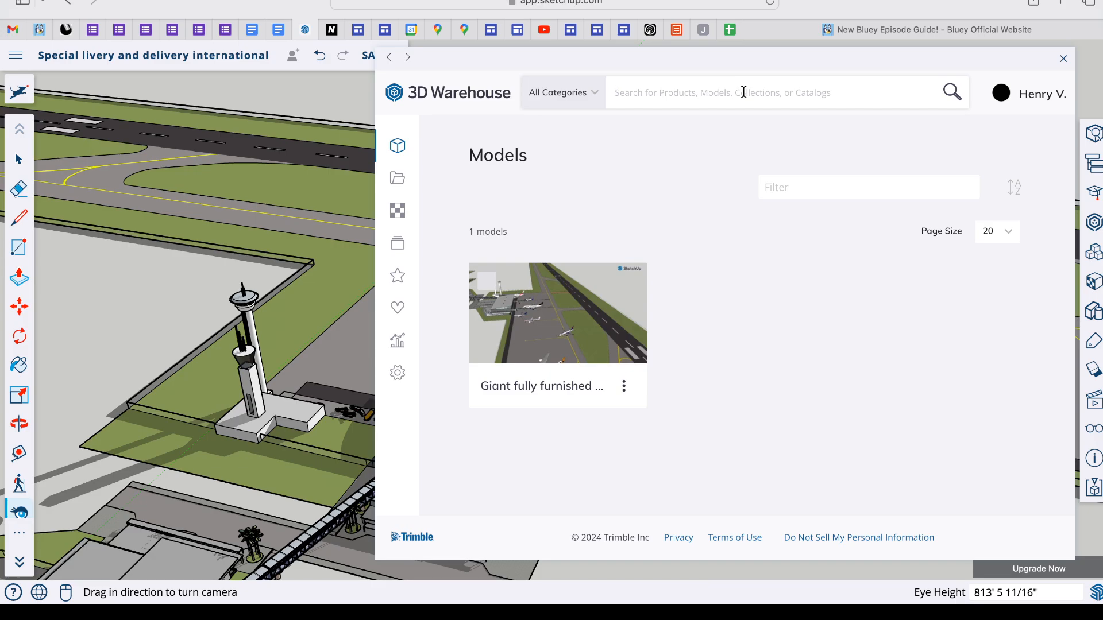
- Search the 3D Warehouse models for "Giant fully furnished airport with planes", and close 3D Warehouse
type("Giant")
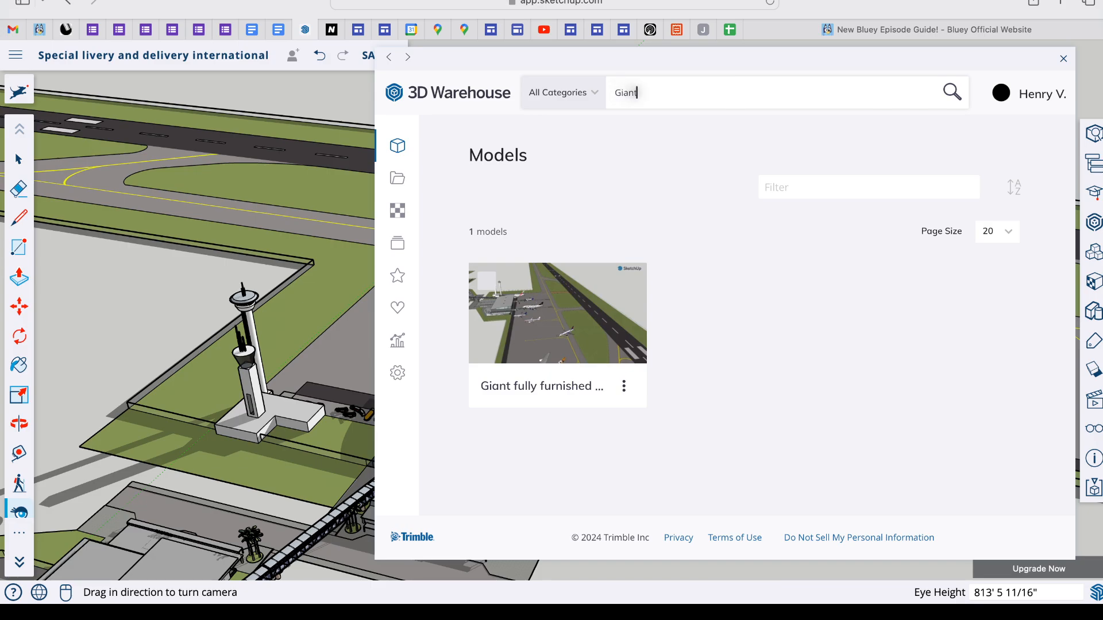
type(" fully furnished airport with planes")
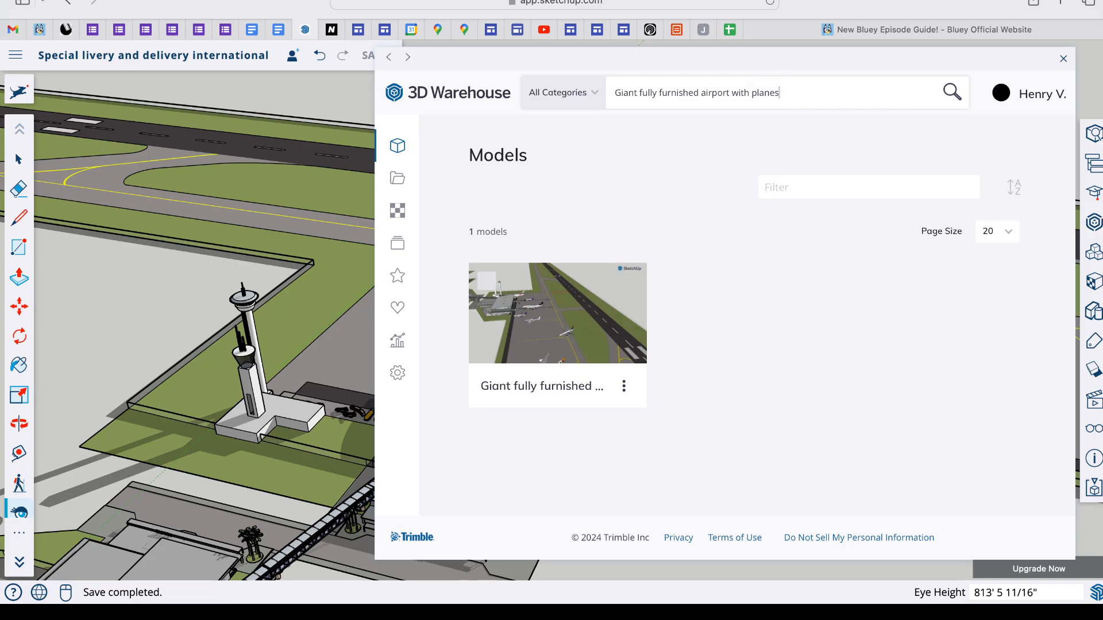
key("Return")
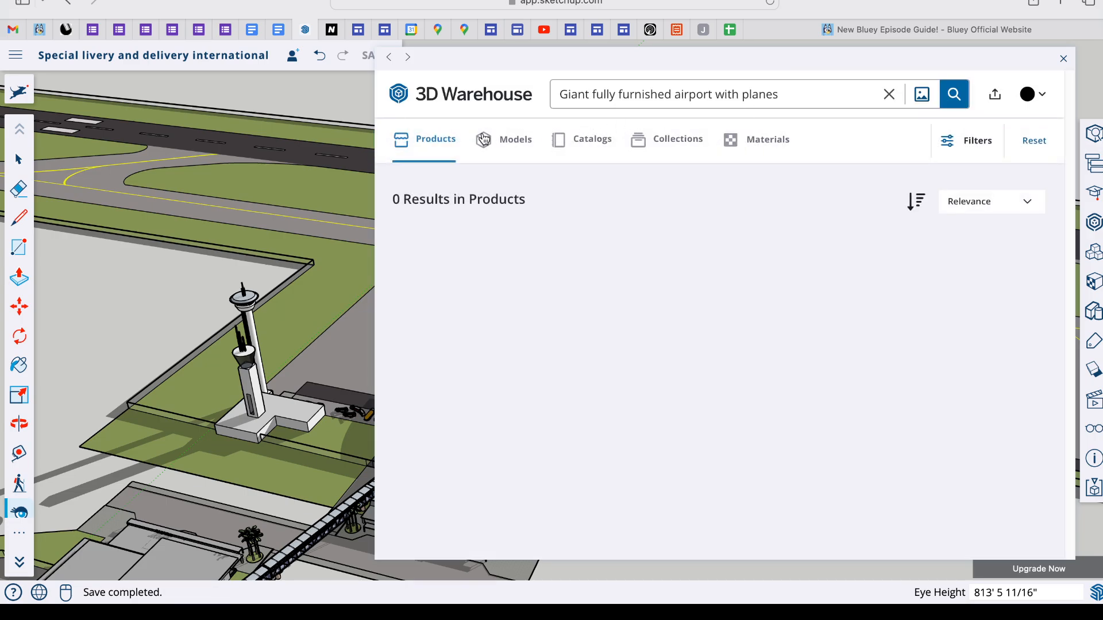
left_click(514, 140)
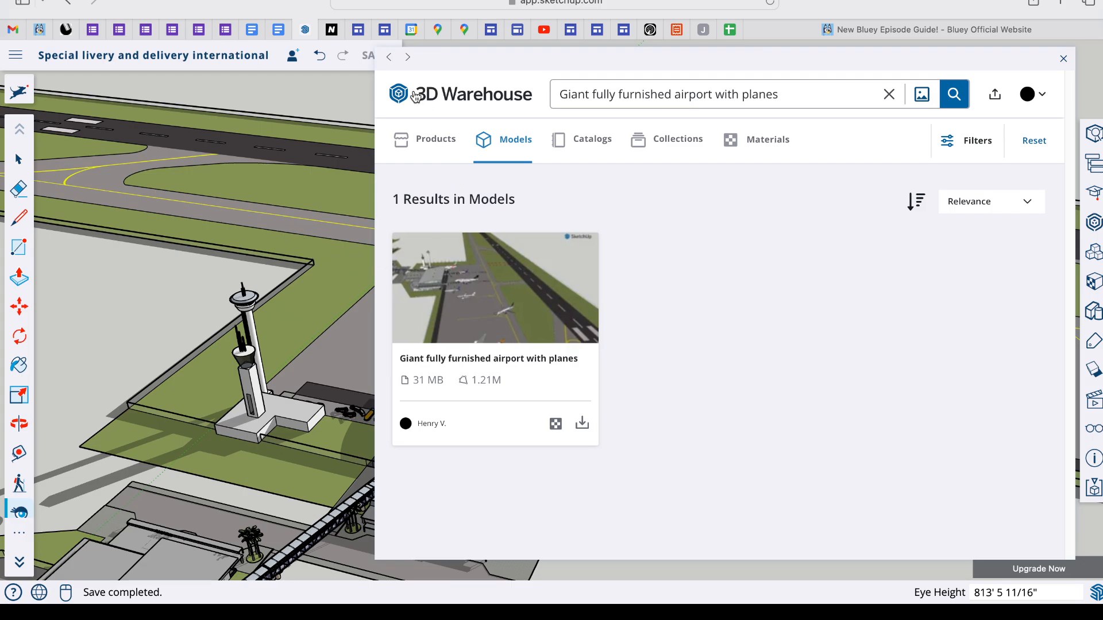
left_click(1063, 61)
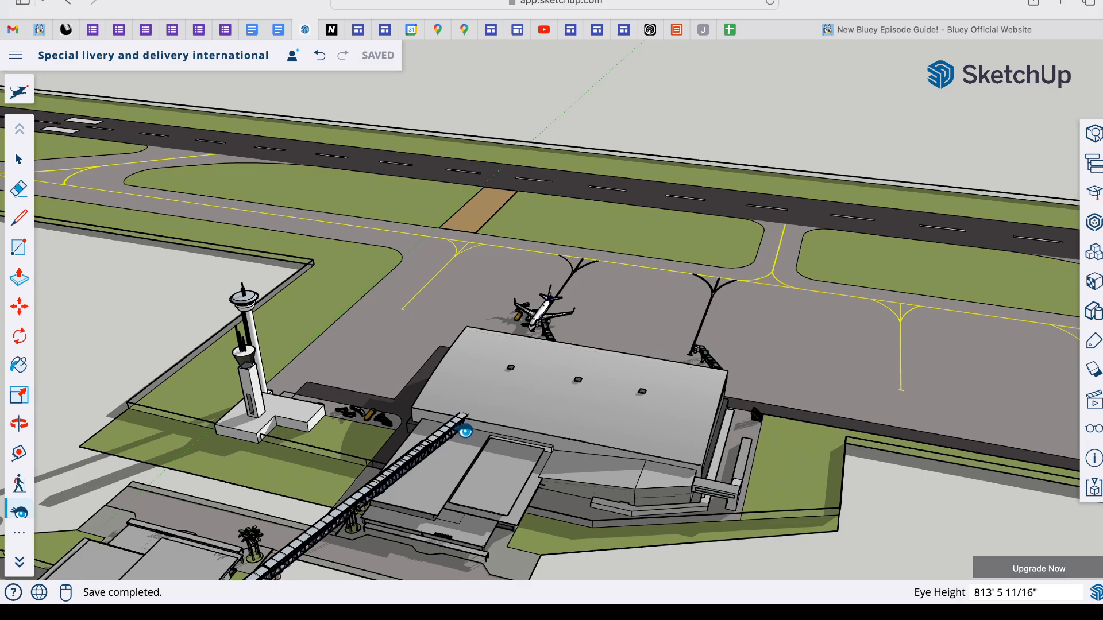
left_click_drag(833, 112, 731, 73)
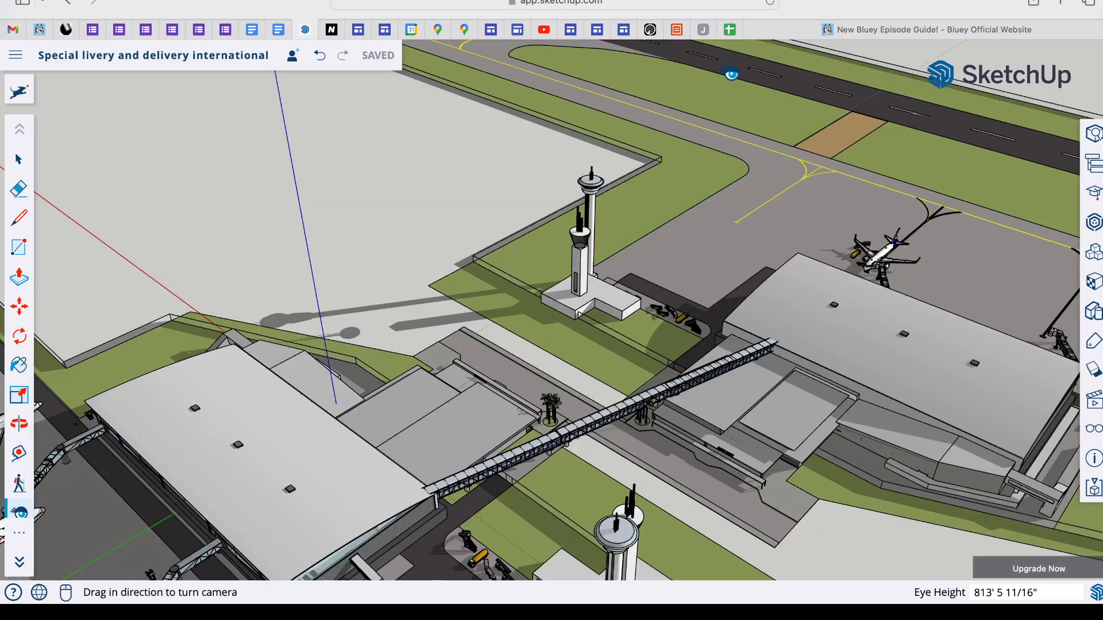
- Search the web for "Sketch up free" in a new tab, open SketchUp's "Free 3D Modeling Software" result and start modeling
left_click(1060, 3)
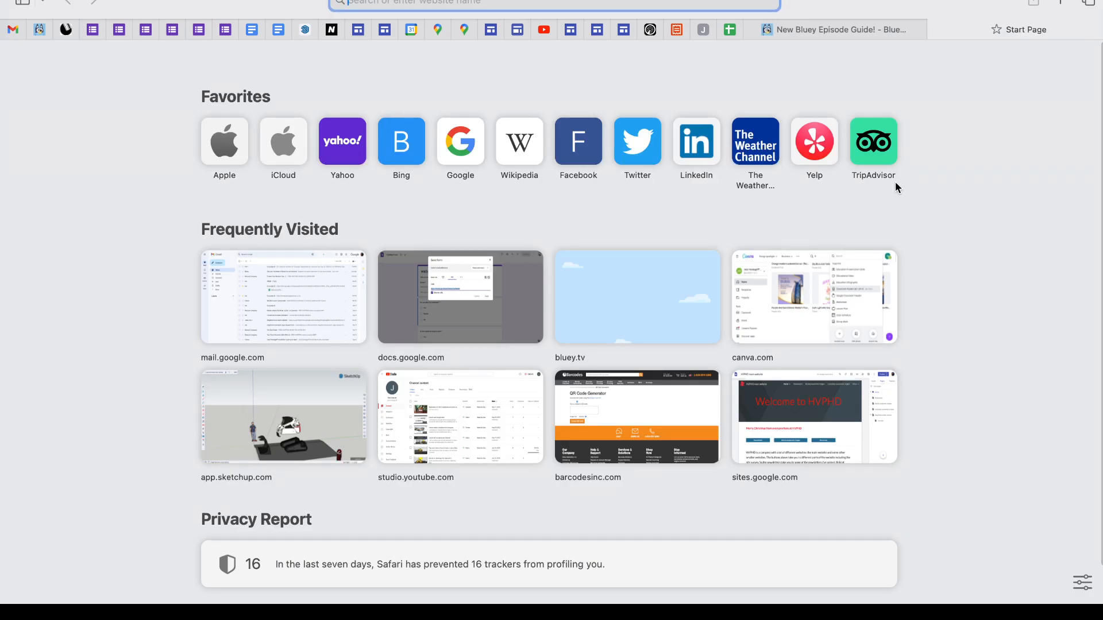
type("Sketch up free")
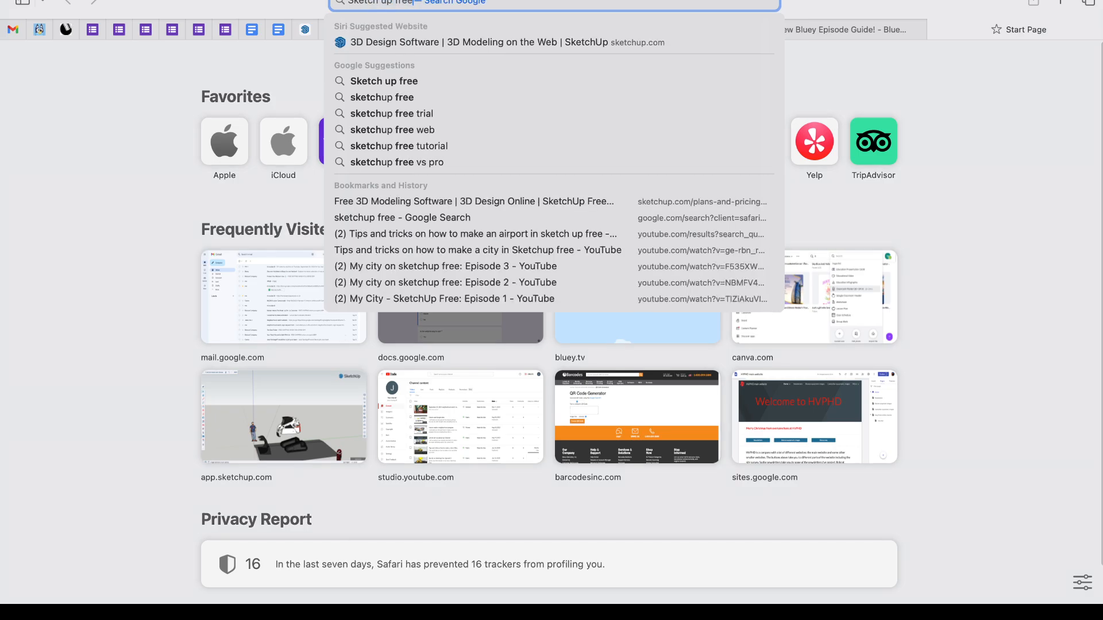
left_click(458, 80)
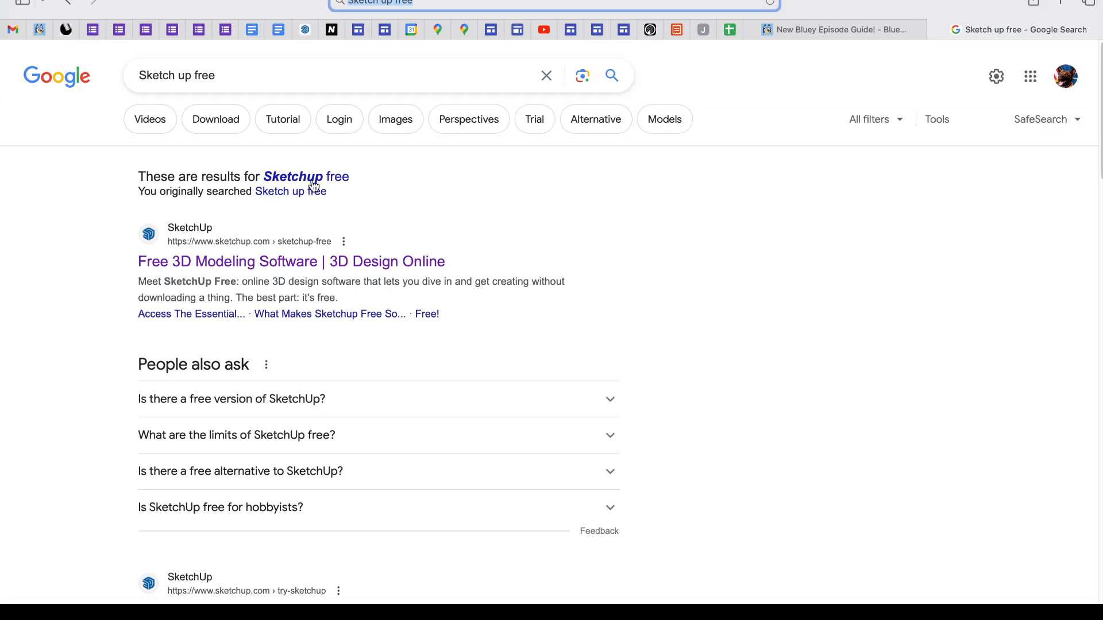
left_click(249, 263)
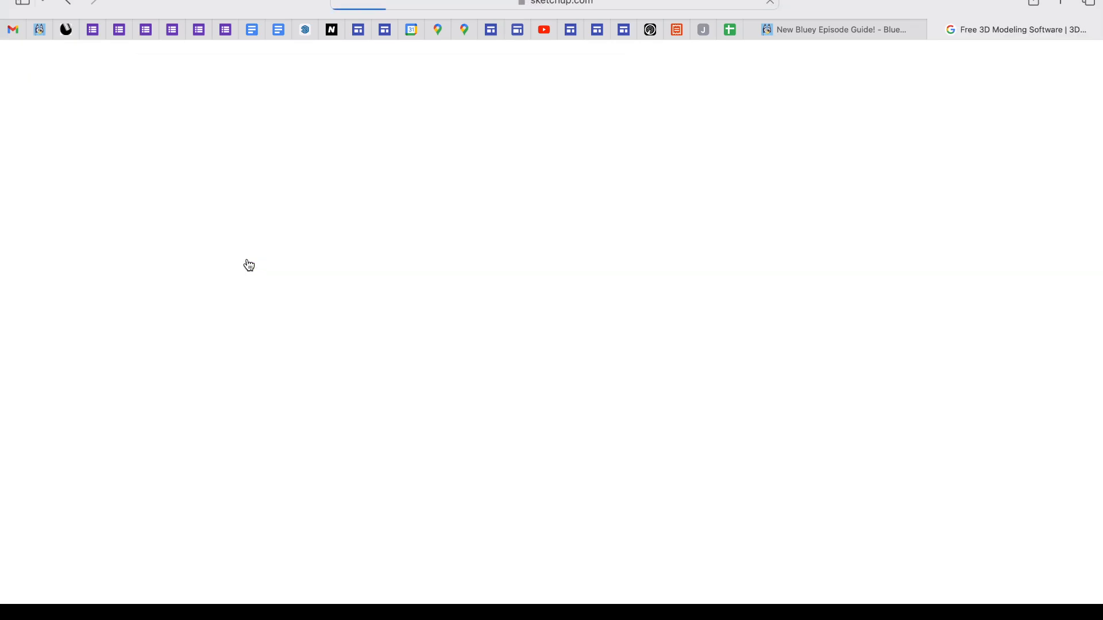
left_click(236, 342)
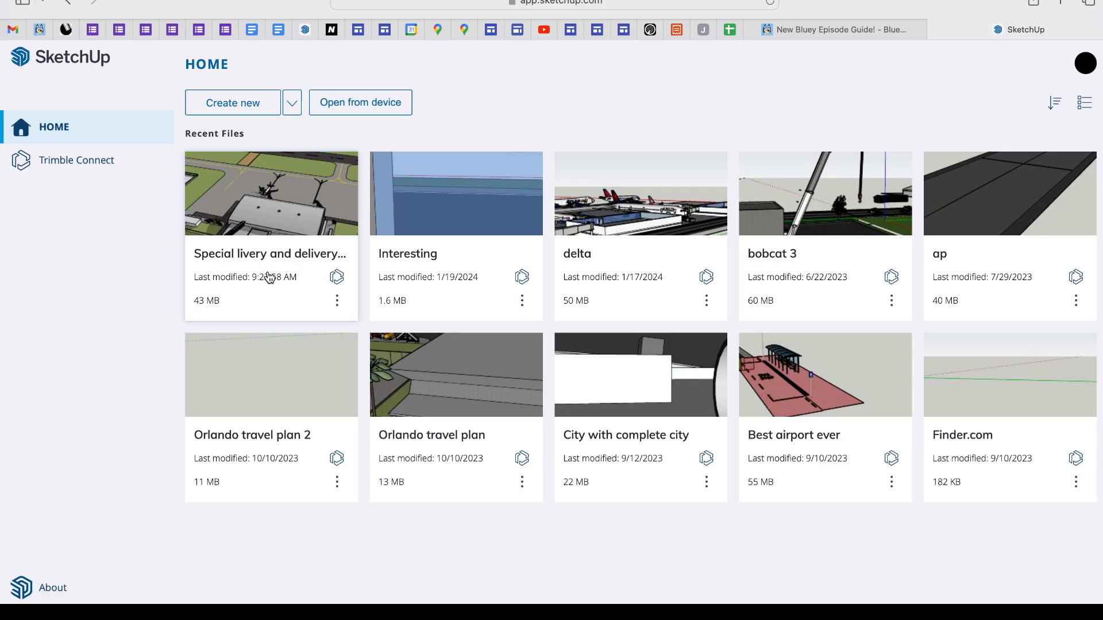
- Return to the open airport model and look across the terminals, the connecting bridge and the parked airplanes
left_click(297, 38)
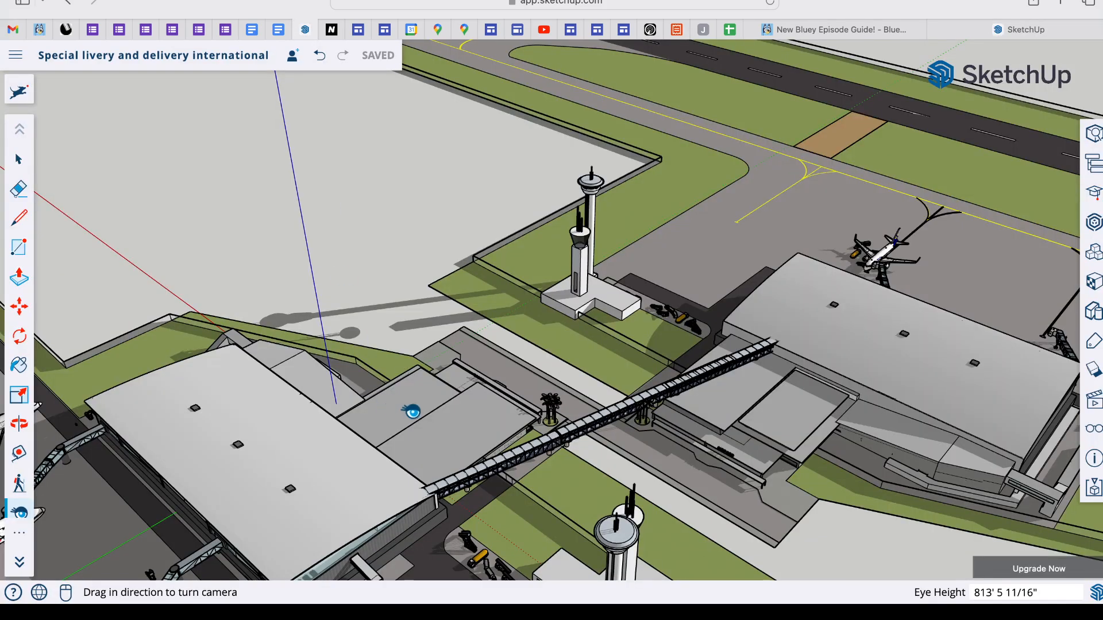
mouse_move(710, 463)
left_mouse_down()
mouse_move(426, 441)
mouse_move(328, 490)
mouse_move(228, 507)
left_mouse_up()
left_click_drag(384, 477, 174, 412)
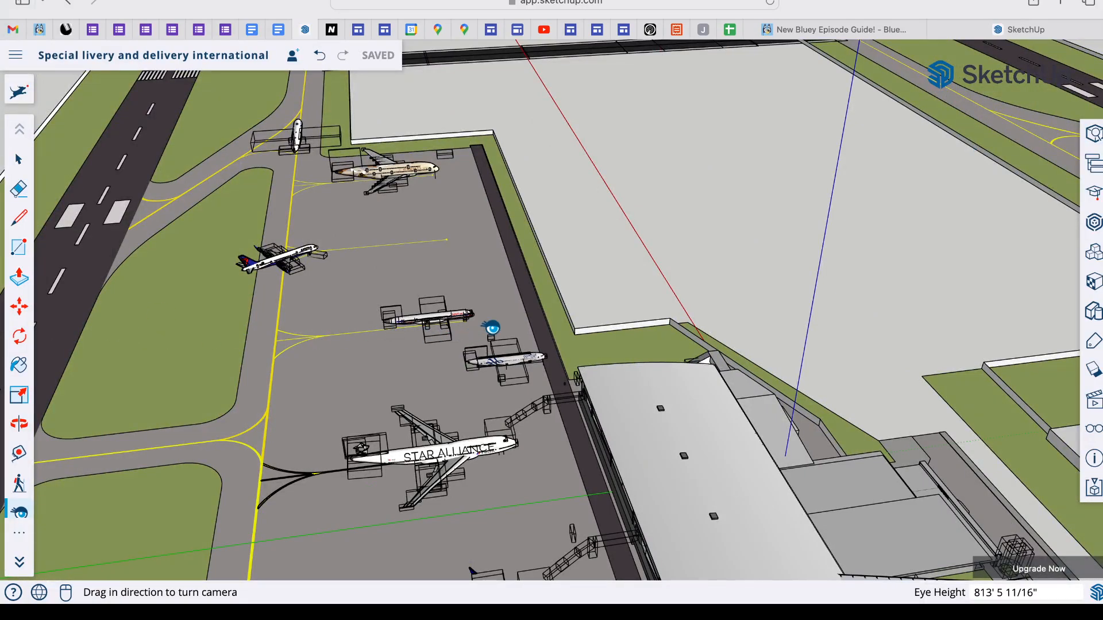
left_click_drag(565, 313, 462, 322)
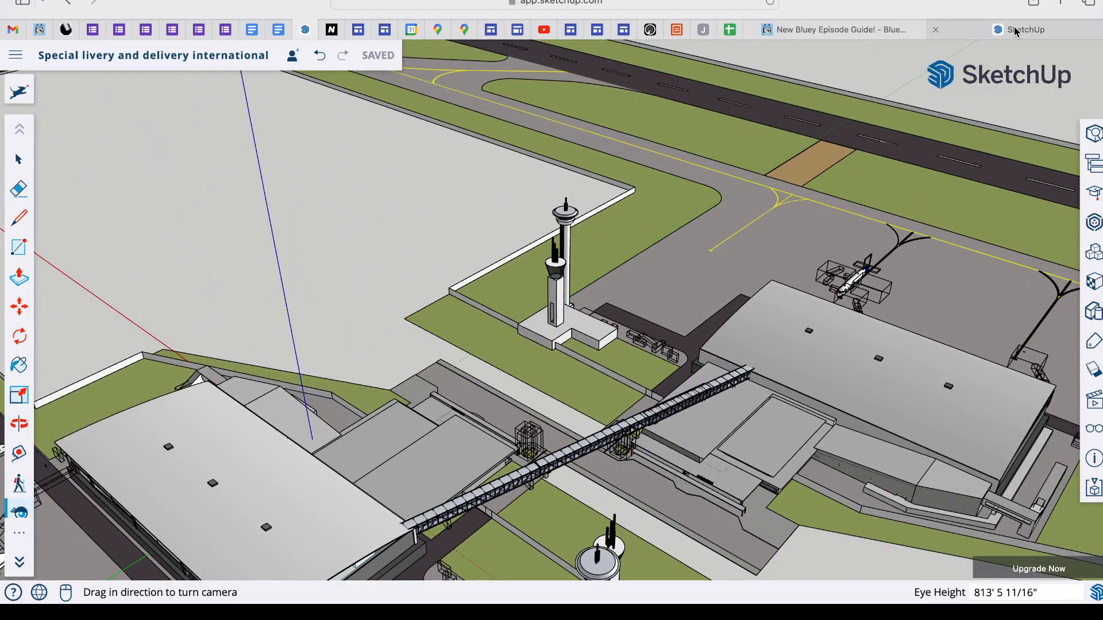
mouse_move(1014, 30)
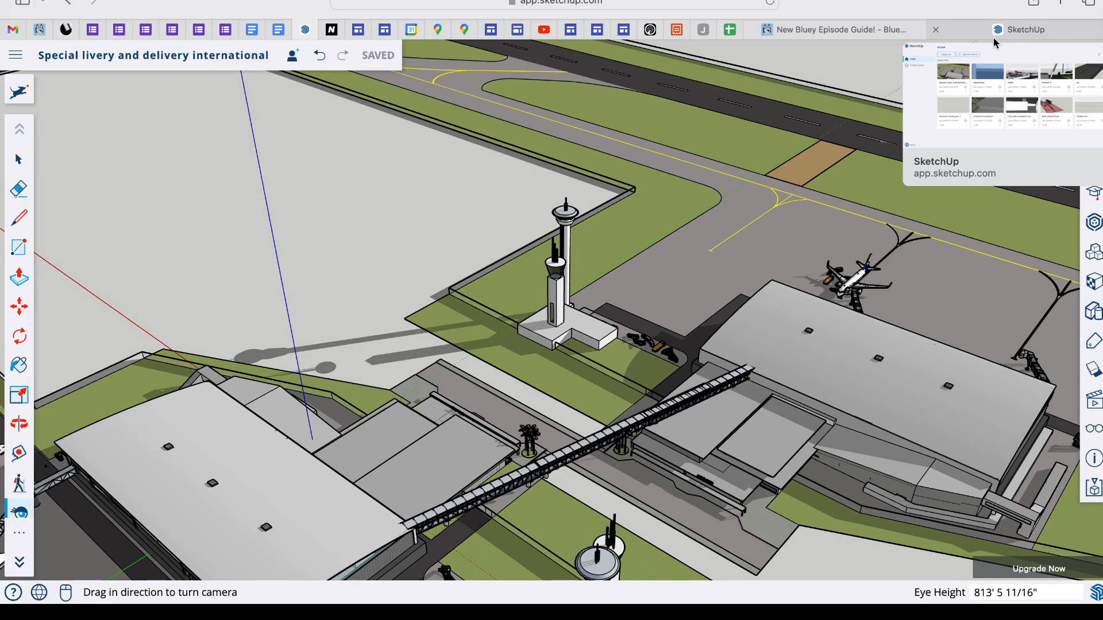
left_click(994, 35)
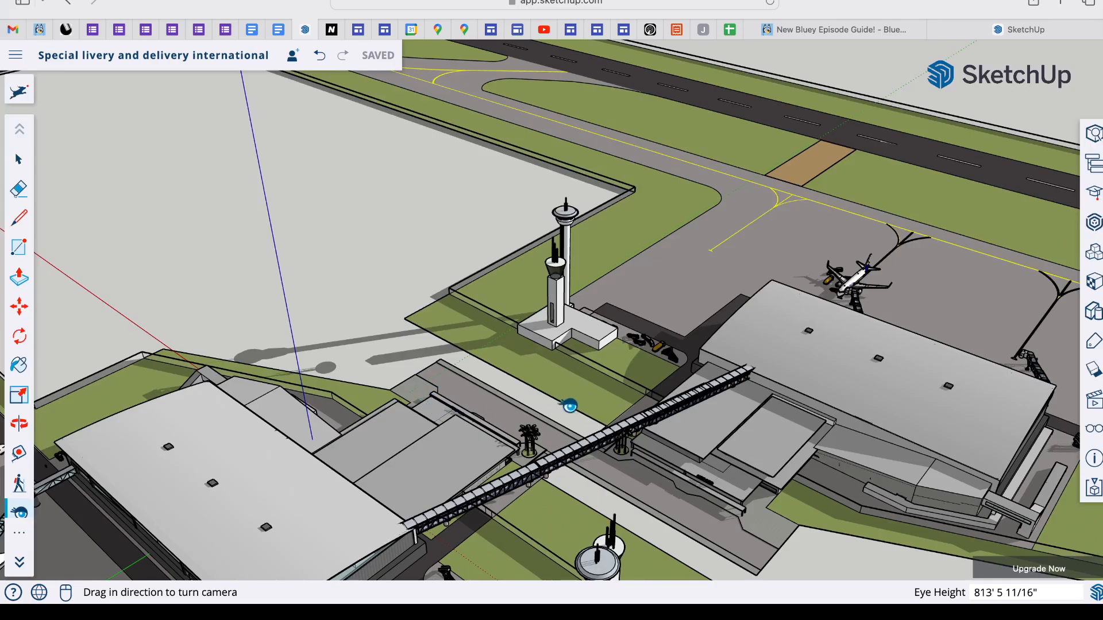
- Close the 3D Warehouse results and look over the runway, the parked airplanes, both terminals and the control towers
mouse_move(567, 405)
left_mouse_down()
mouse_move(275, 521)
mouse_move(431, 352)
left_mouse_up()
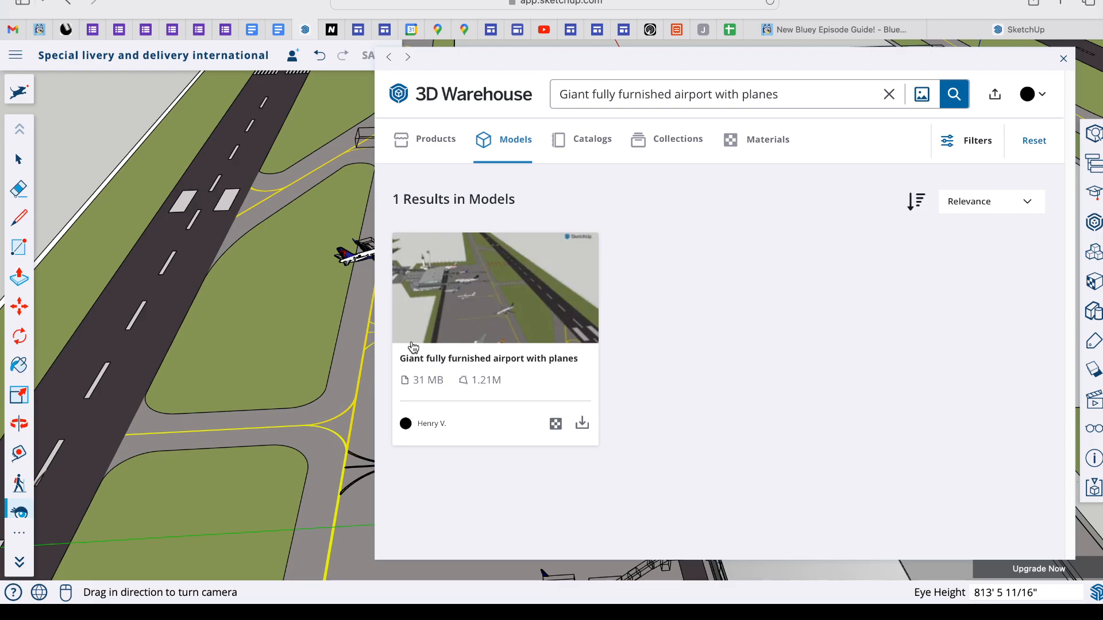
left_click(1064, 58)
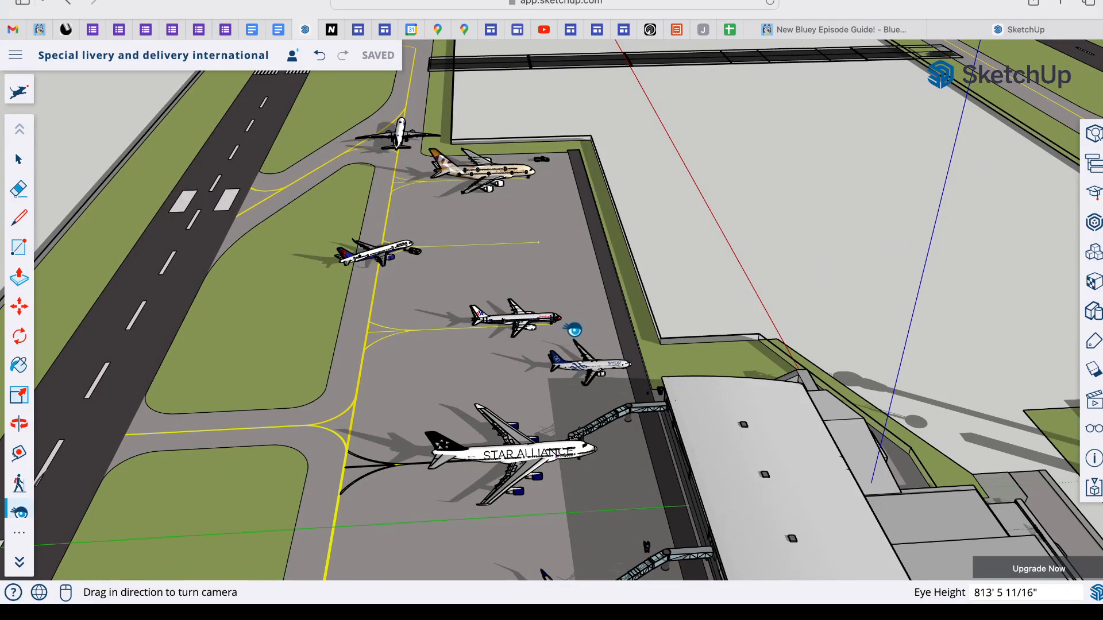
left_click_drag(571, 333, 525, 305)
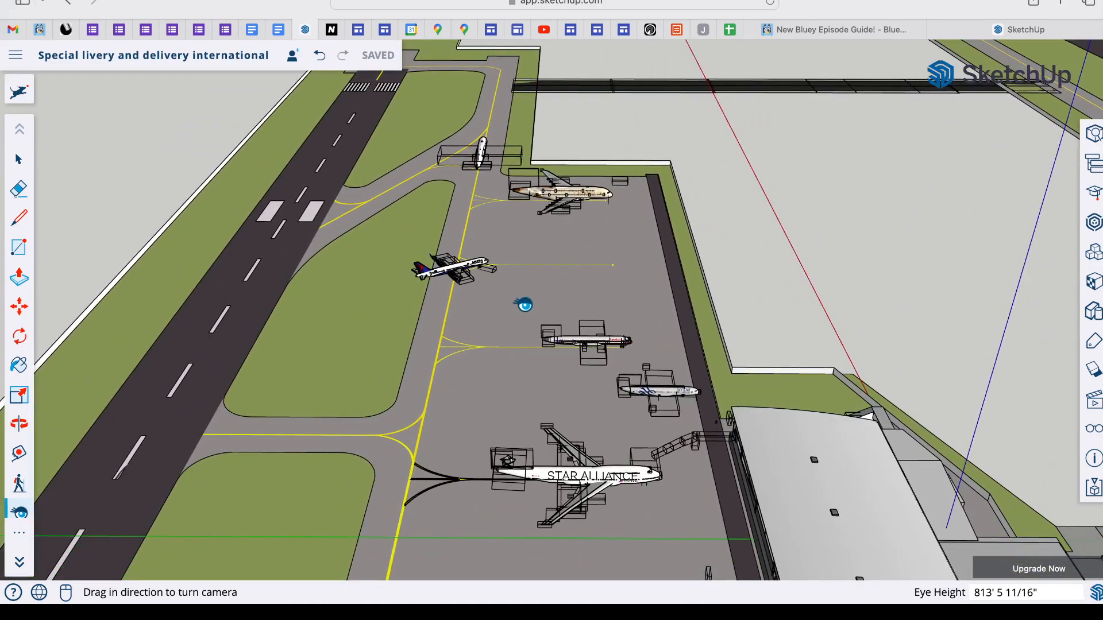
left_click_drag(529, 436, 662, 568)
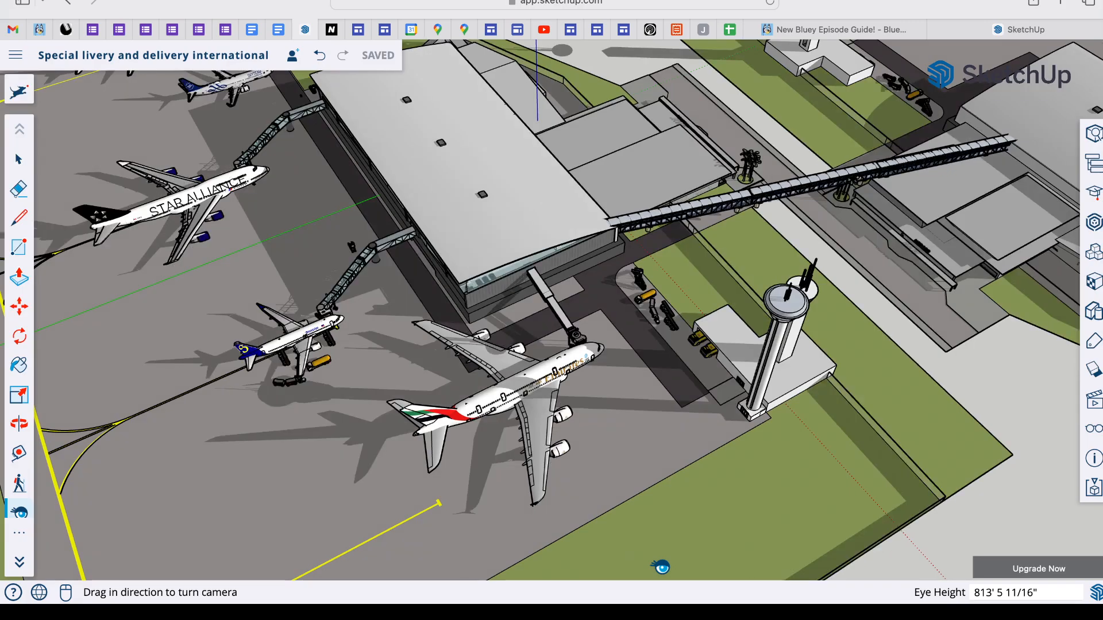
left_click_drag(659, 458, 831, 380)
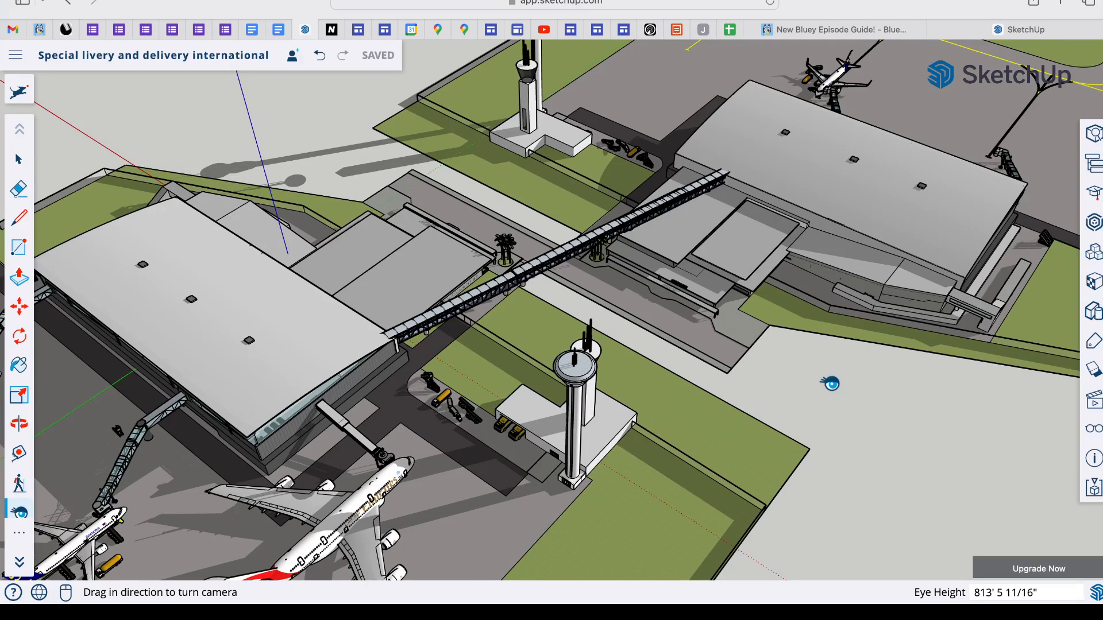
left_click_drag(714, 391, 433, 393)
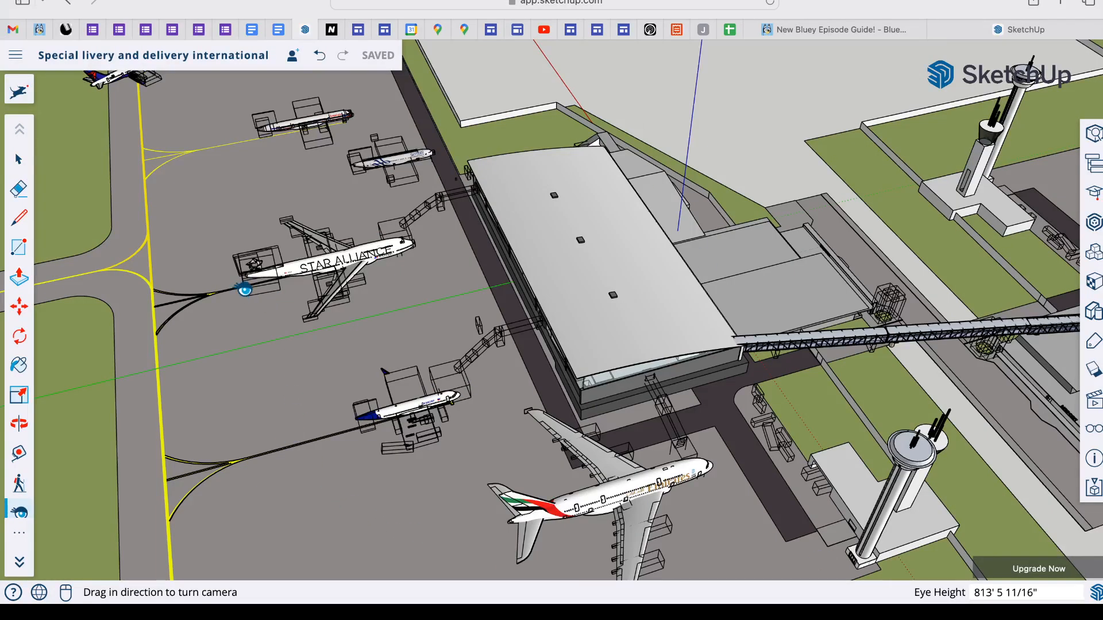
- Examine the Star Alliance airplane at its jet bridge up close, with the neighbouring SkyTeam and American airplanes
scroll(242, 307, "up", 10)
left_click_drag(356, 395, 560, 323)
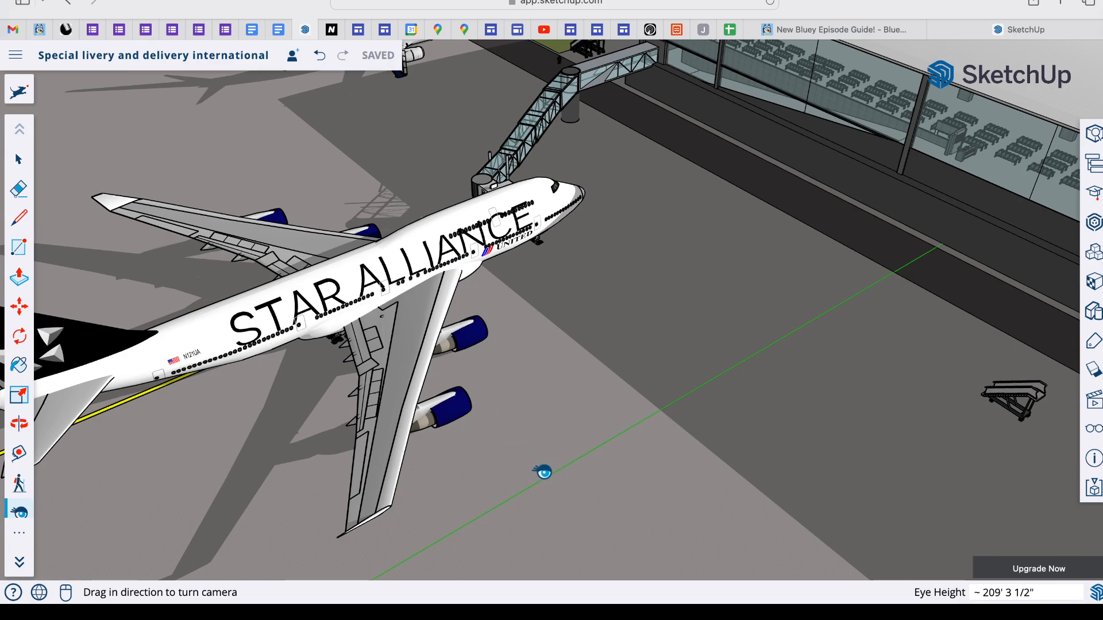
scroll(562, 488, "down", 8)
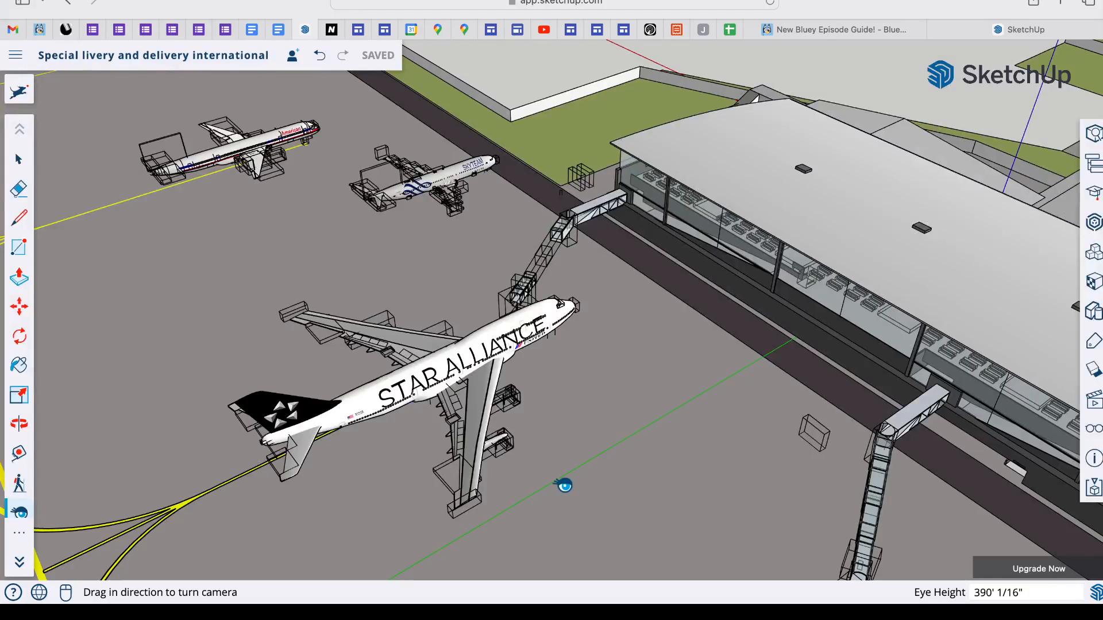
left_click_drag(564, 490, 286, 504)
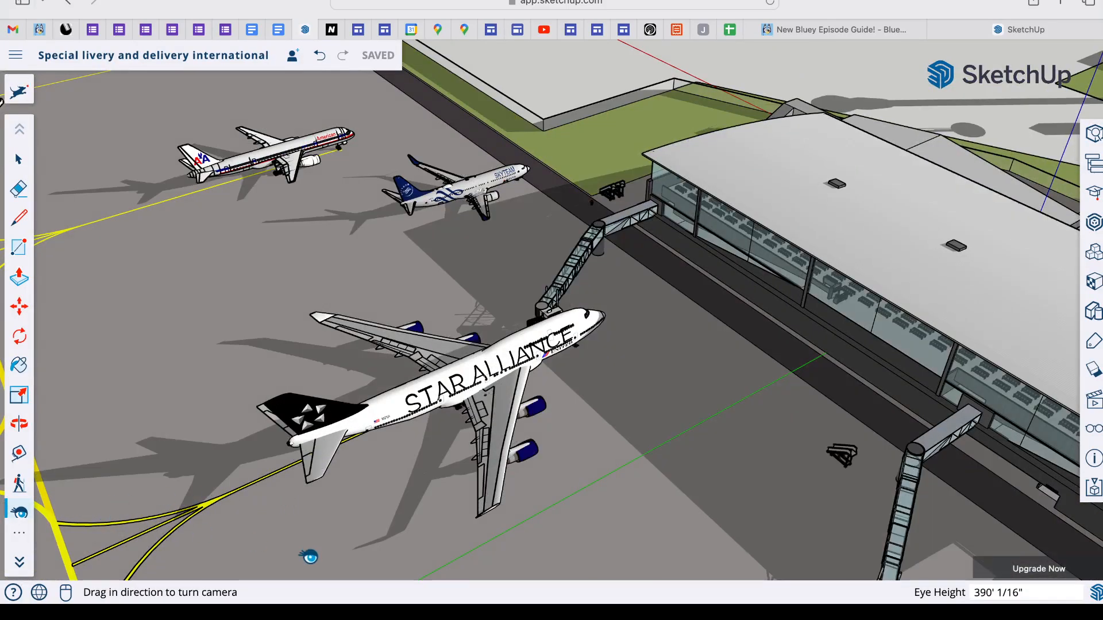
scroll(546, 537, "up", 3)
scroll(545, 535, "up", 3)
left_click_drag(547, 532, 536, 365)
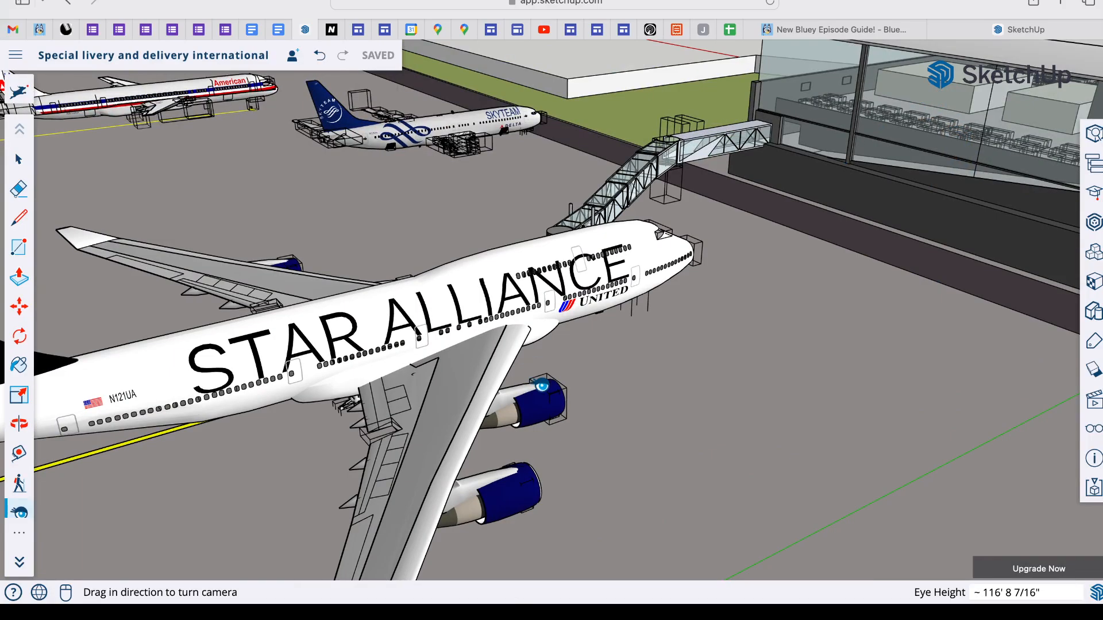
scroll(566, 460, "down", 3)
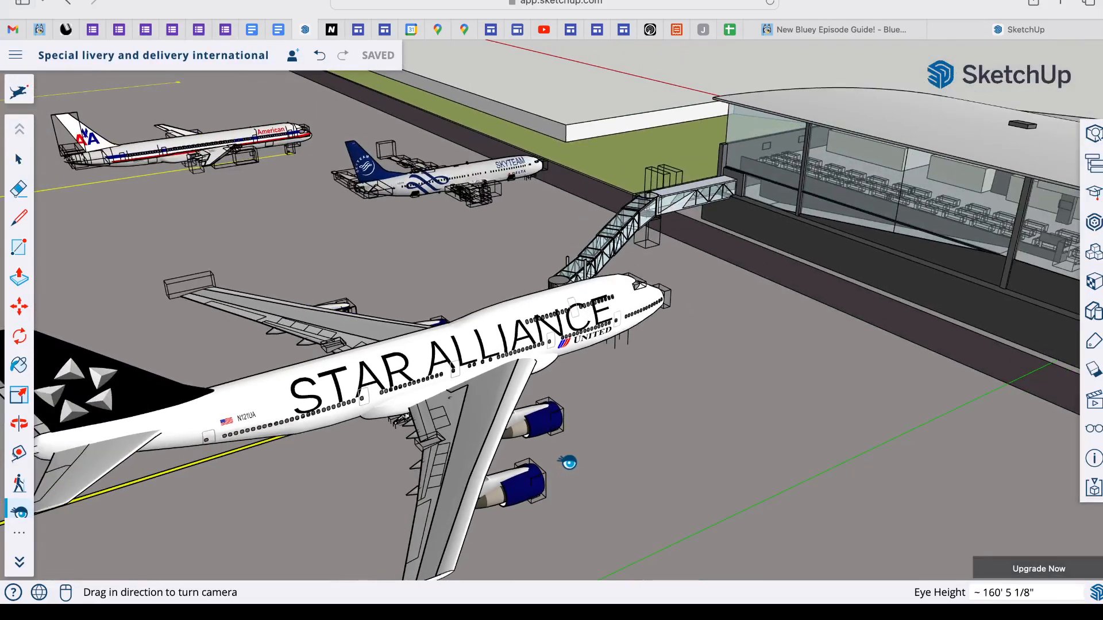
- Examine the Delta airplane with its SMR pushback tug and the Etihad airplane parked beyond it
left_click_drag(569, 463, 214, 305)
scroll(394, 313, "up", 6)
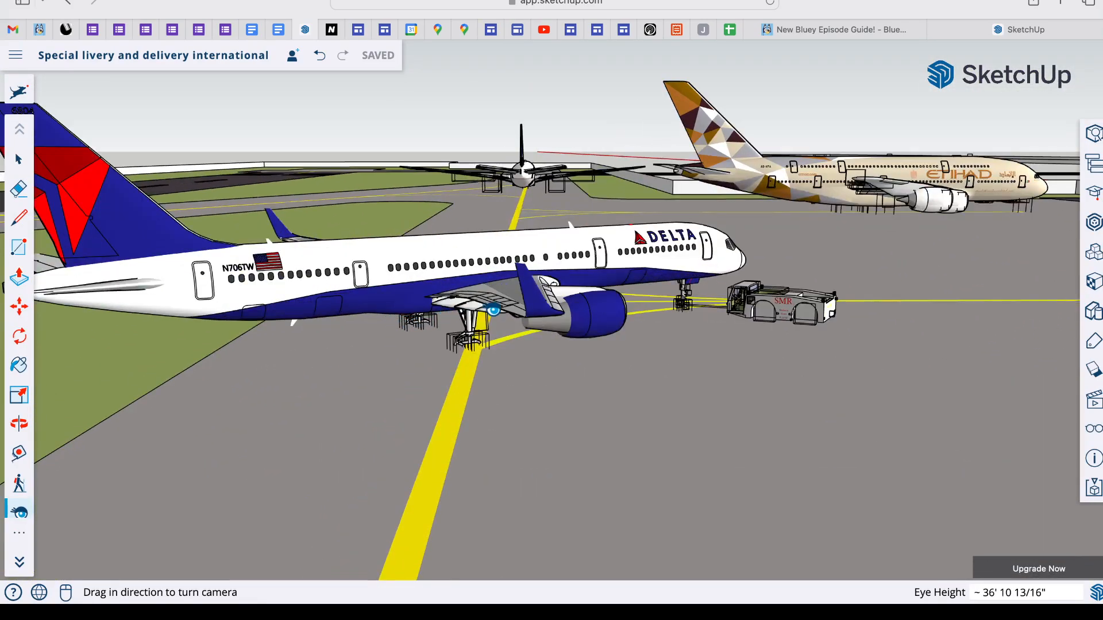
scroll(632, 460, "up", 3)
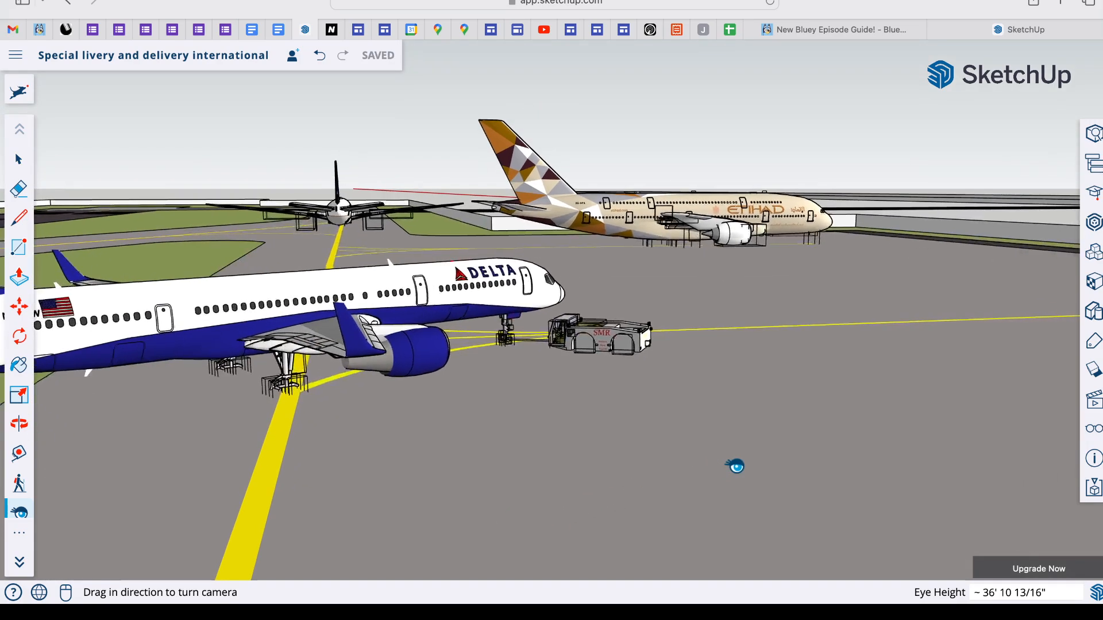
scroll(603, 352, "up", 3)
scroll(603, 351, "up", 4)
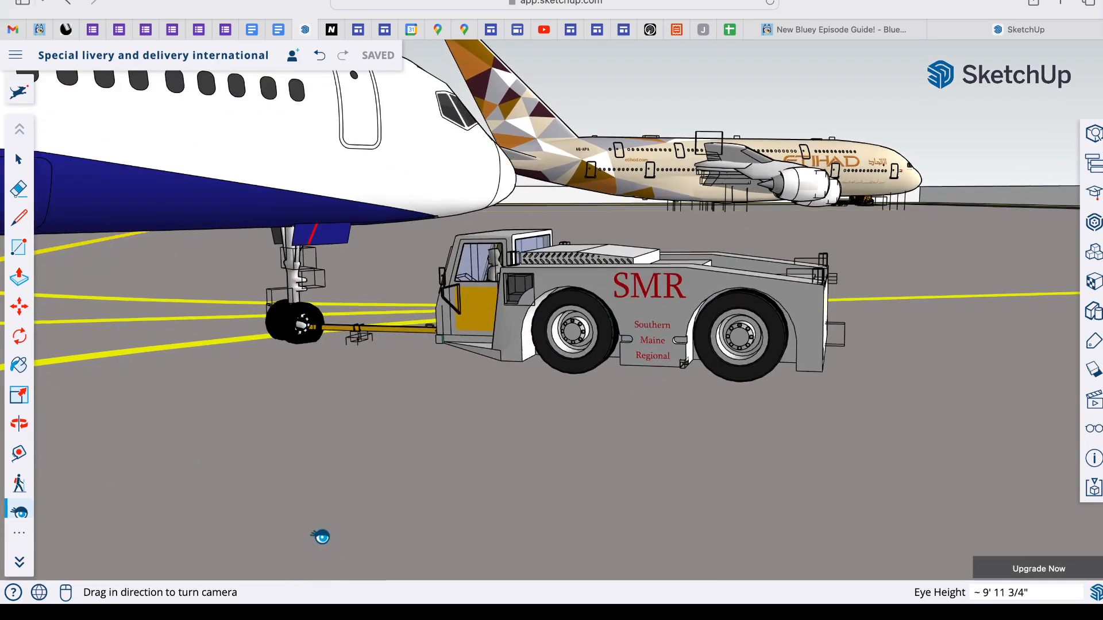
scroll(323, 530, "down", 10)
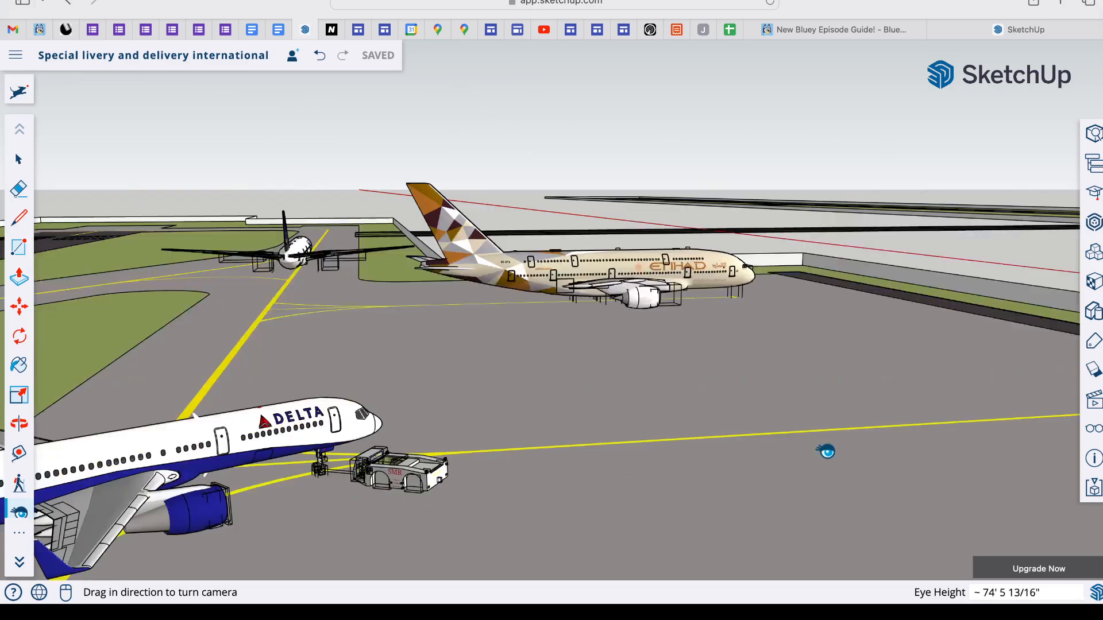
left_click_drag(824, 450, 431, 547)
scroll(431, 547, "down", 5)
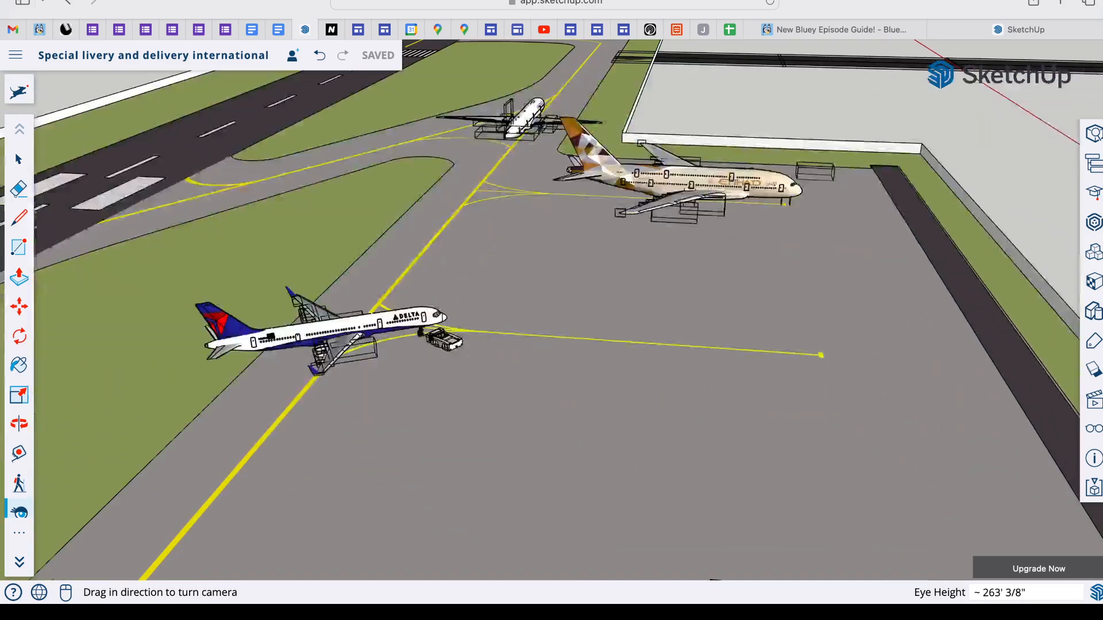
- Inspect the Star Alliance airplane's nose at the jet bridge and view the whole airport with both runways from above
left_click_drag(550, 281, 631, 357)
scroll(677, 318, "up", 5)
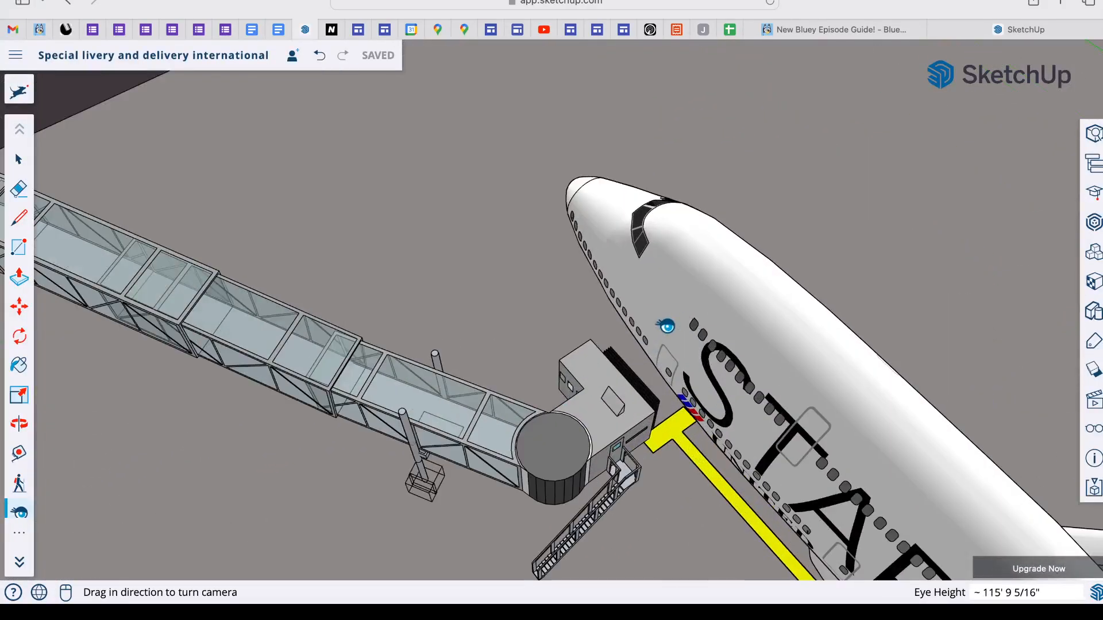
scroll(667, 327, "down", 5)
scroll(667, 327, "down", 6)
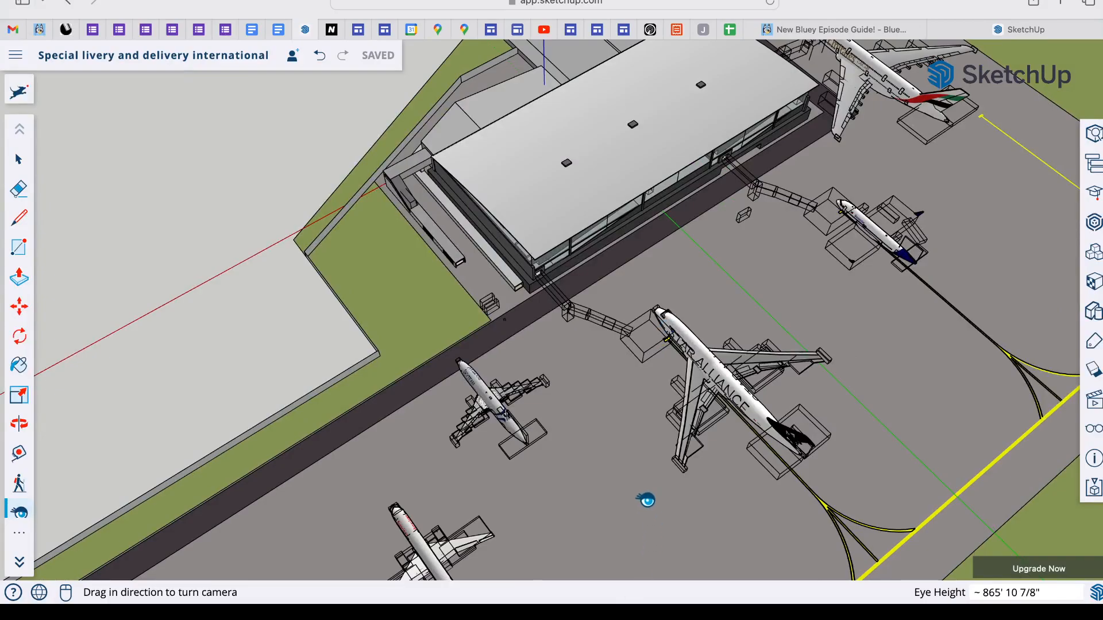
left_click_drag(645, 500, 849, 376)
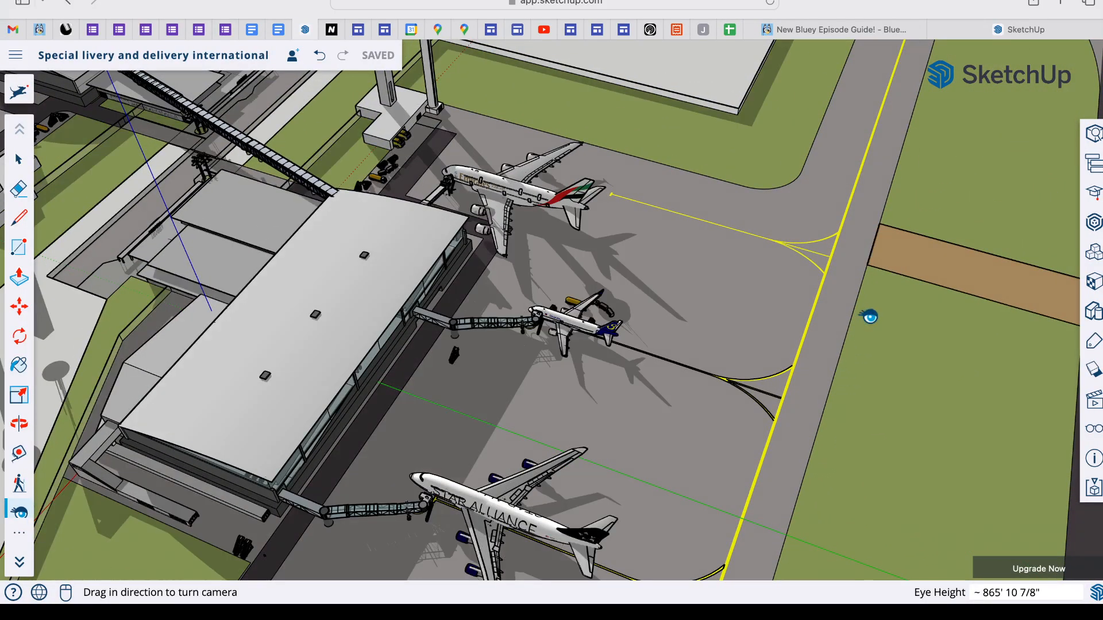
left_click_drag(707, 402, 566, 299)
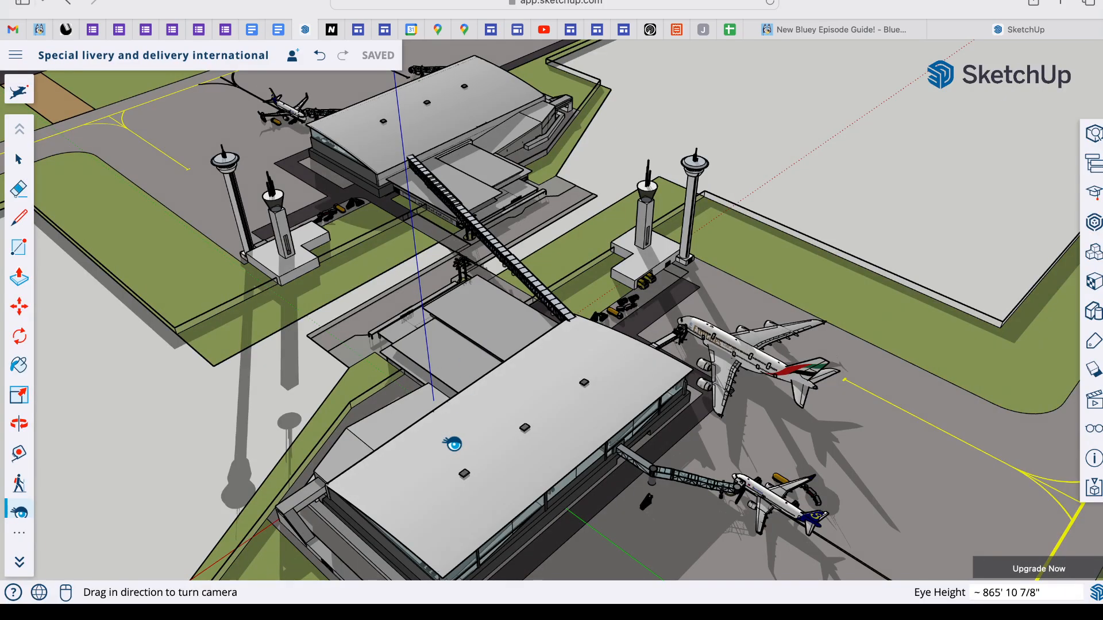
scroll(352, 480, "down", 6)
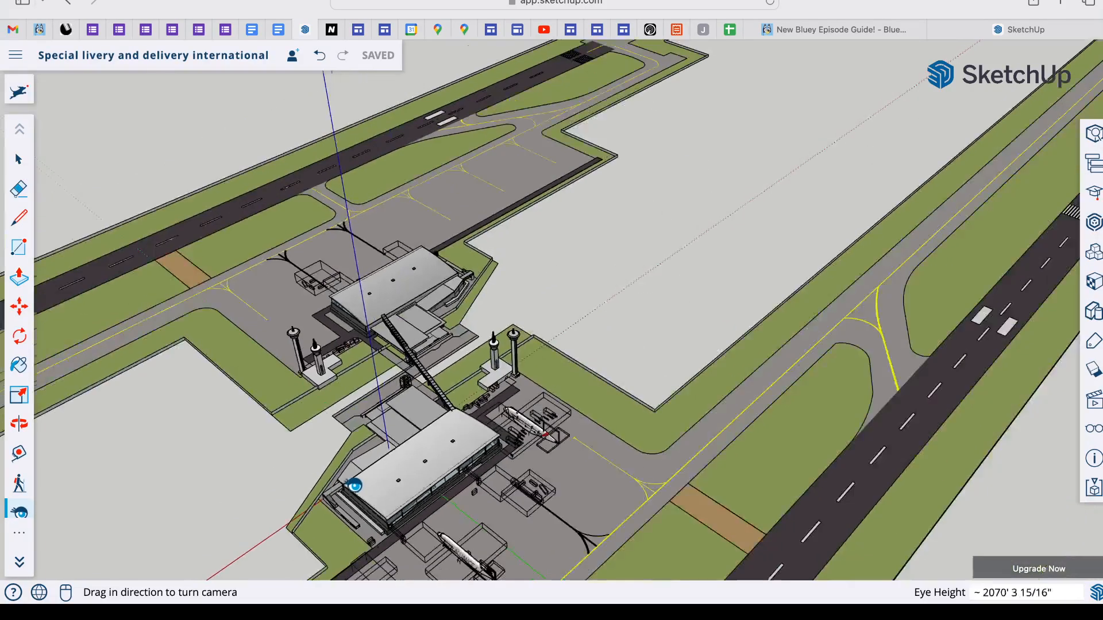
left_click_drag(614, 483, 645, 468)
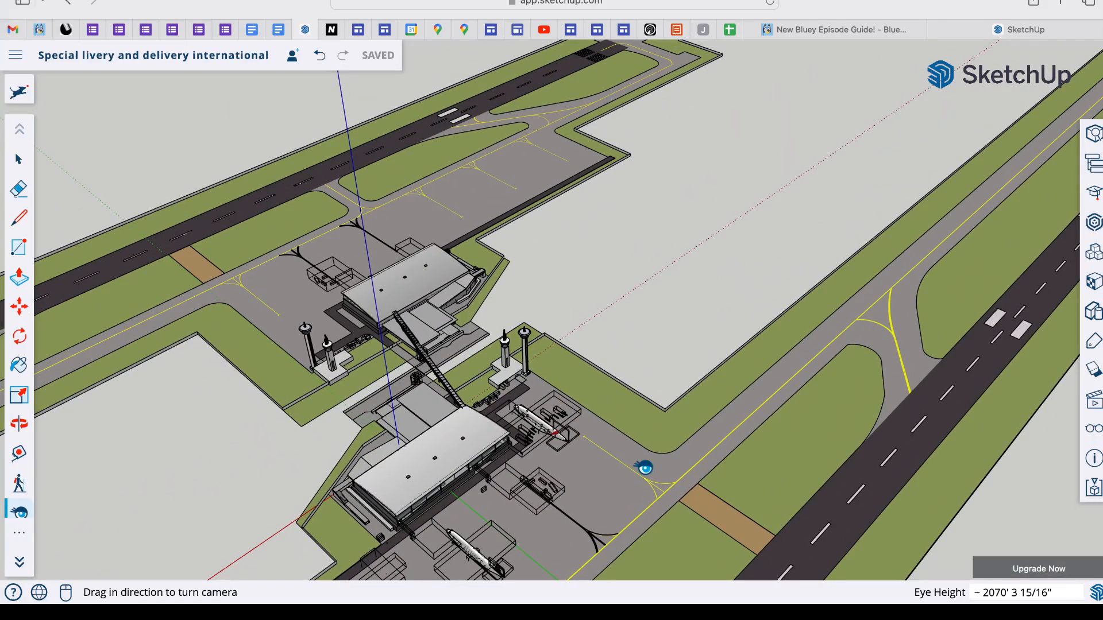
- Go back to the SketchUp Free web page and view its description of modeling in a browser
left_click(1021, 35)
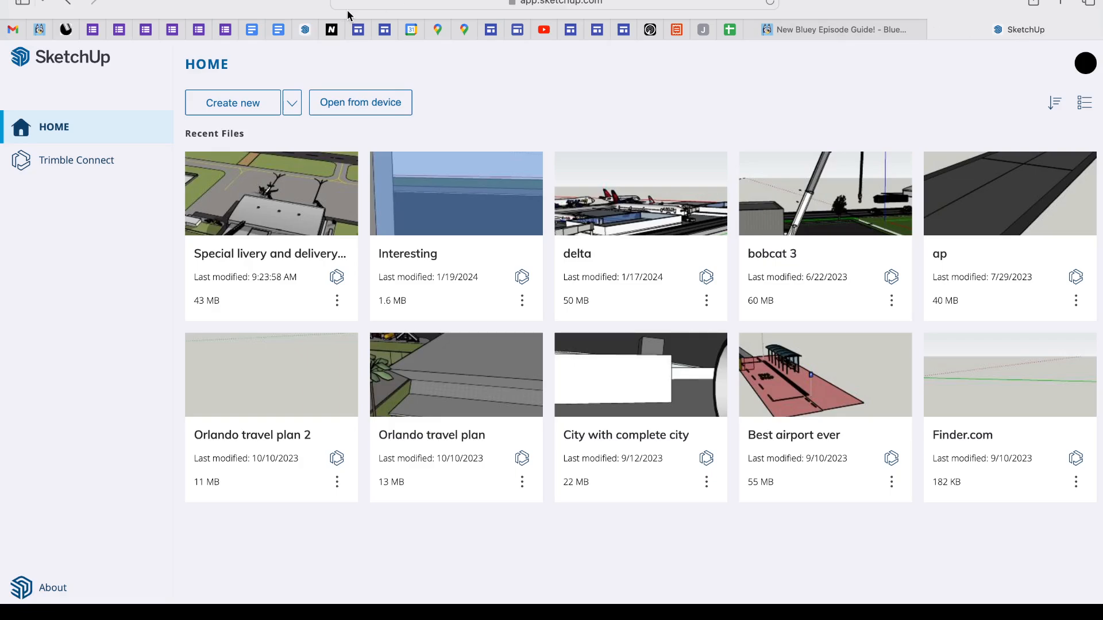
left_click(67, 5)
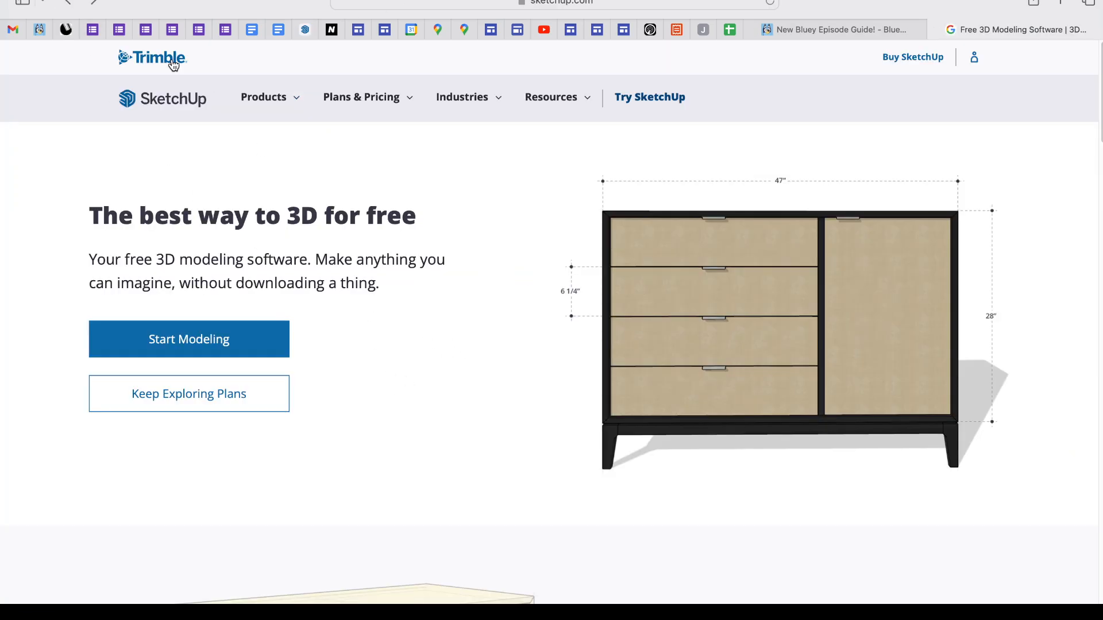
scroll(529, 501, "down", 7)
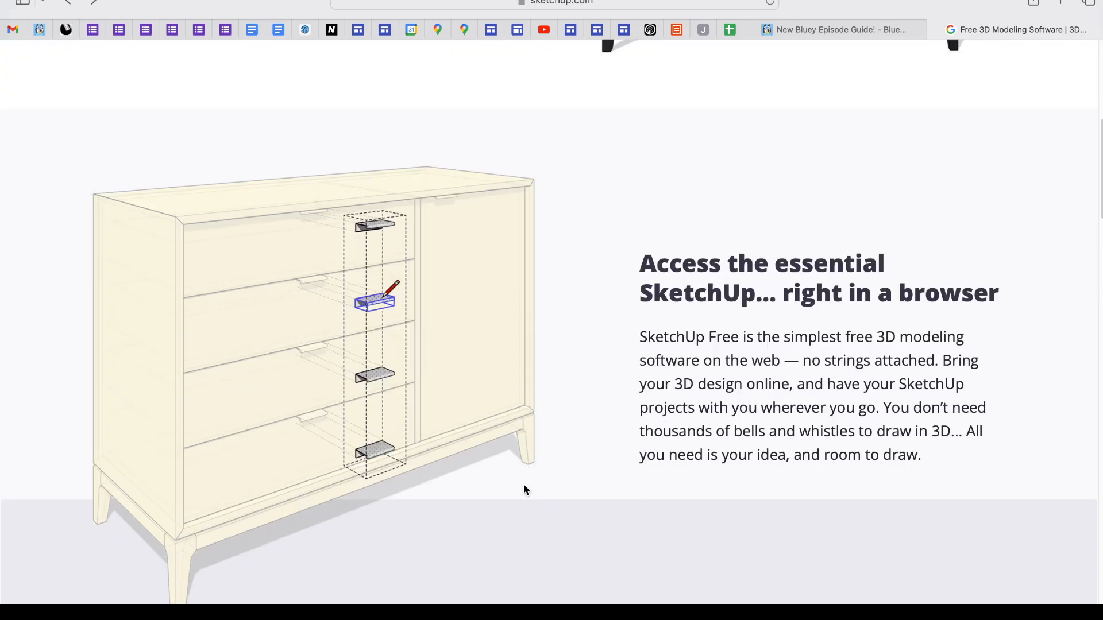
- Start modeling in SketchUp Free from its web page to reach the home page with recent files
scroll(523, 484, "up", 7)
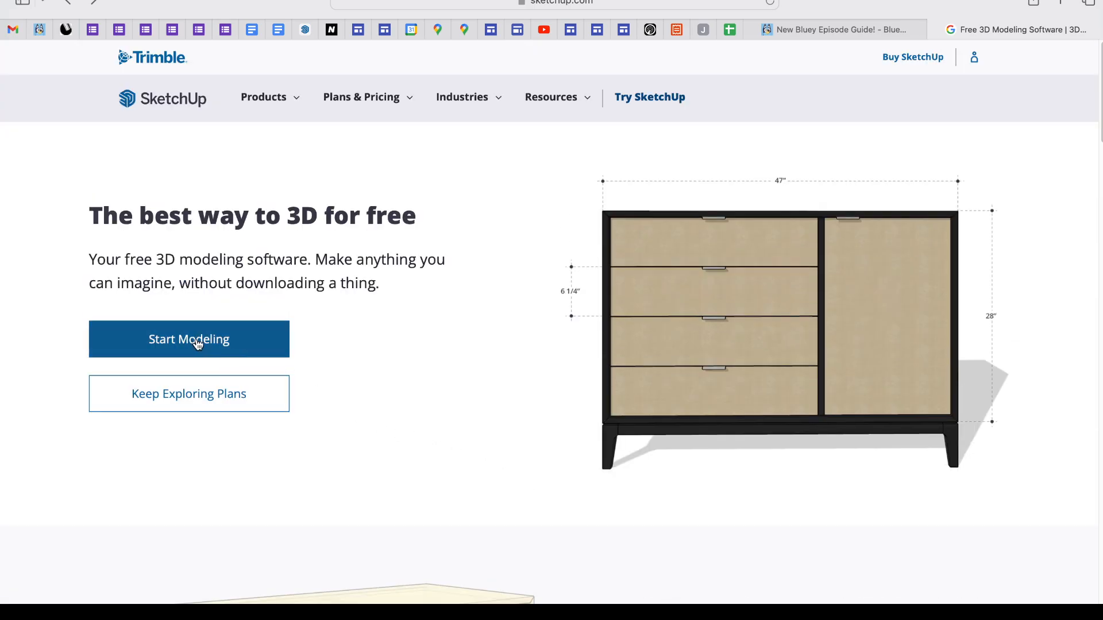
left_click(250, 352)
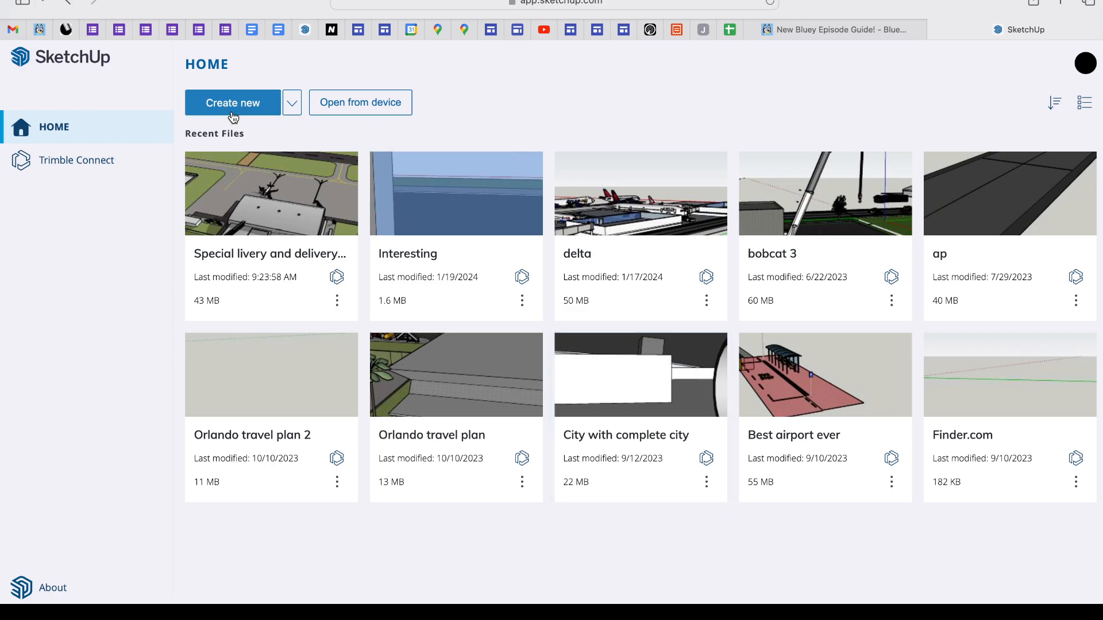
- Return to the open airport model and examine the United airplane on the taxiway and the terminals with their parked airplanes
left_click(306, 33)
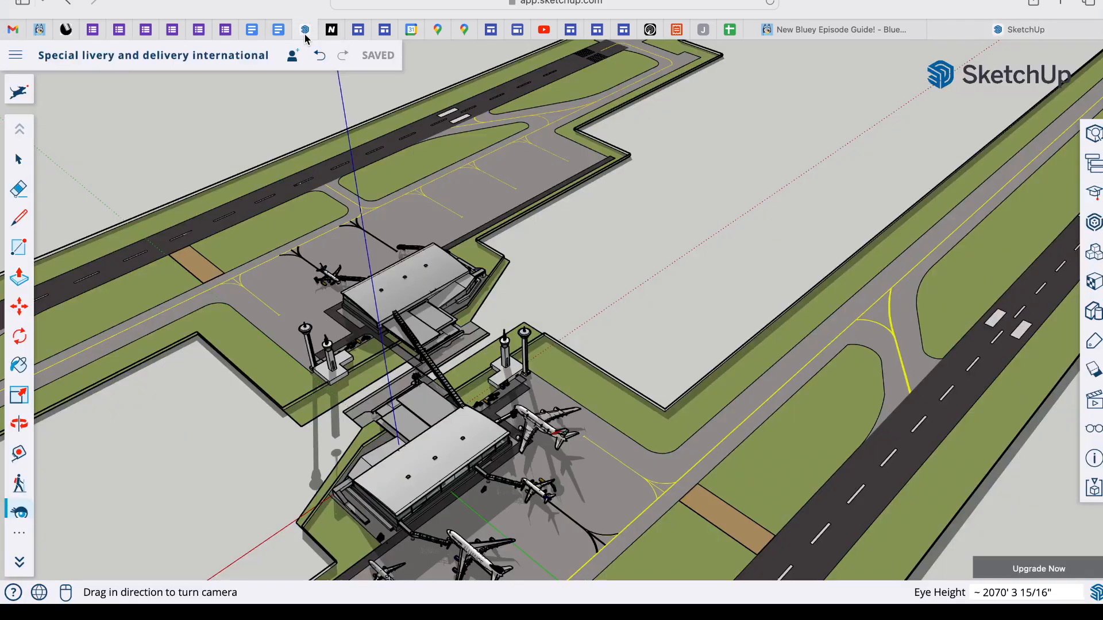
left_click_drag(591, 290, 398, 541)
scroll(287, 419, "up", 5)
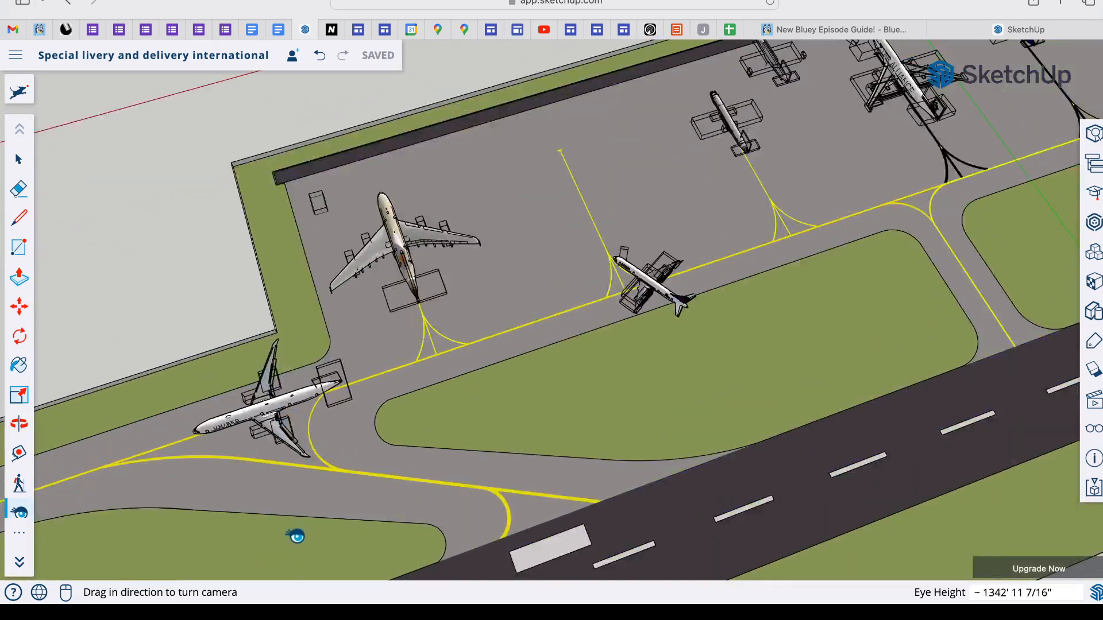
scroll(296, 536, "up", 8)
left_click_drag(425, 505, 383, 326)
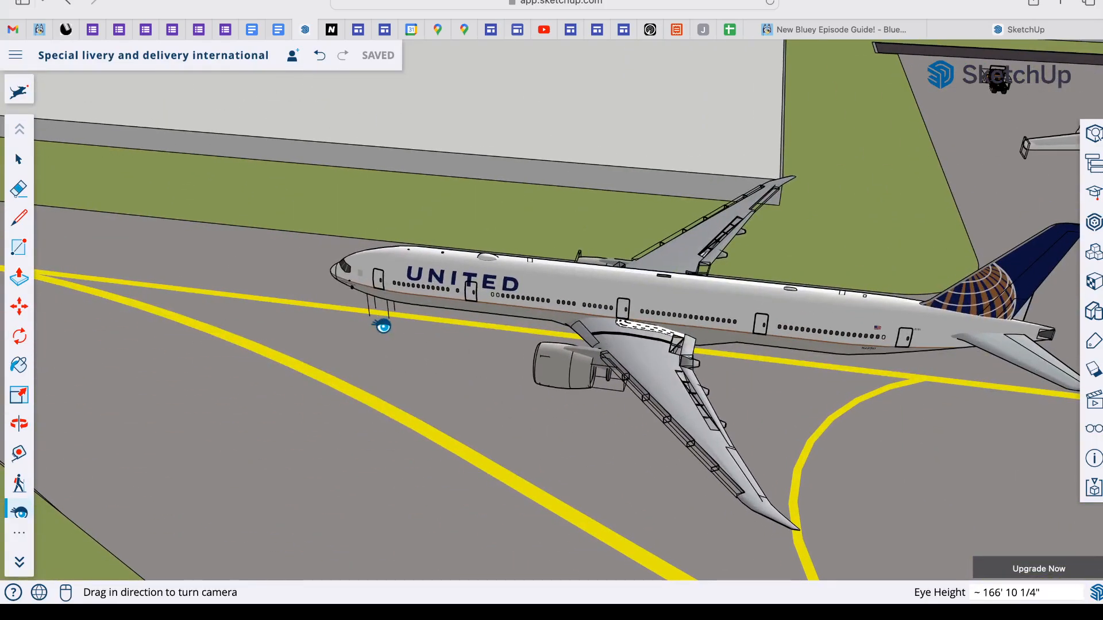
left_click_drag(307, 367, 701, 471)
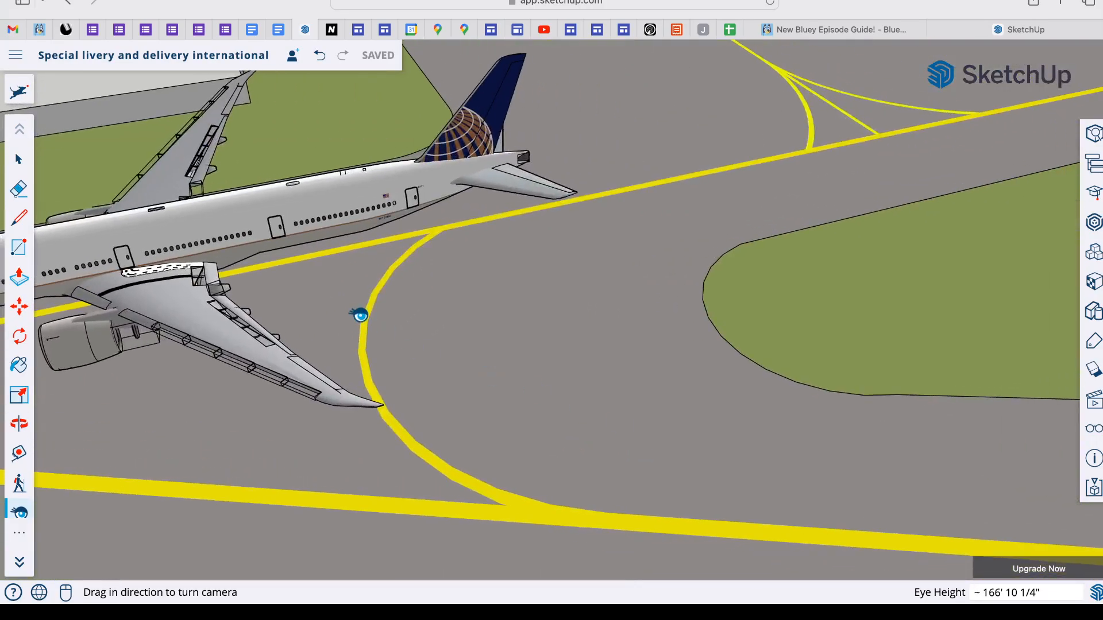
scroll(360, 315, "down", 10)
left_click_drag(362, 320, 628, 109)
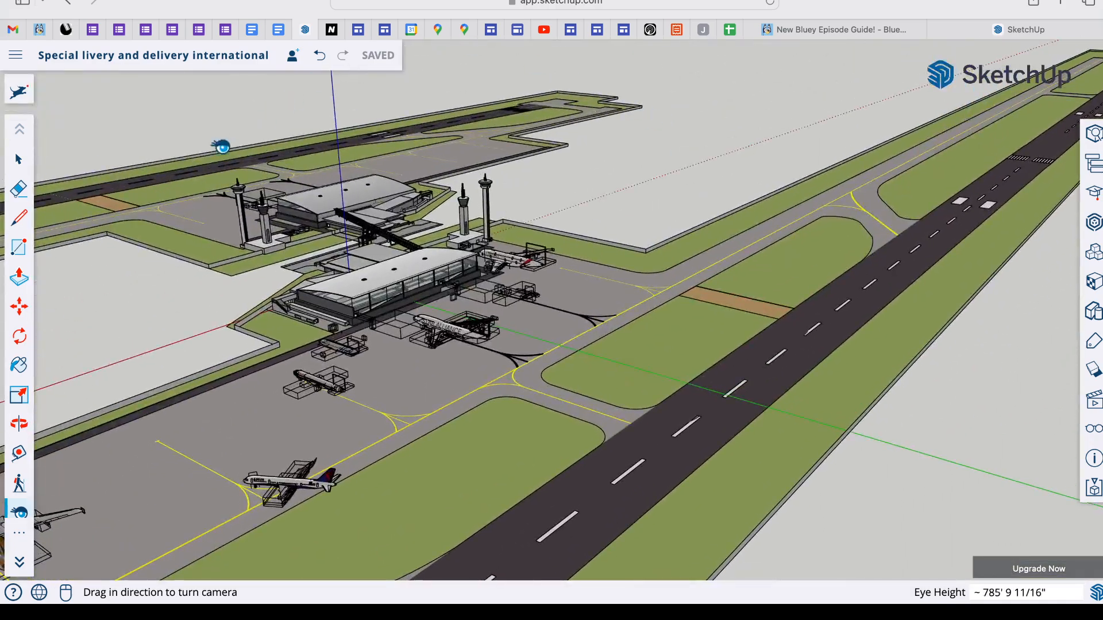
scroll(222, 148, "up", 3)
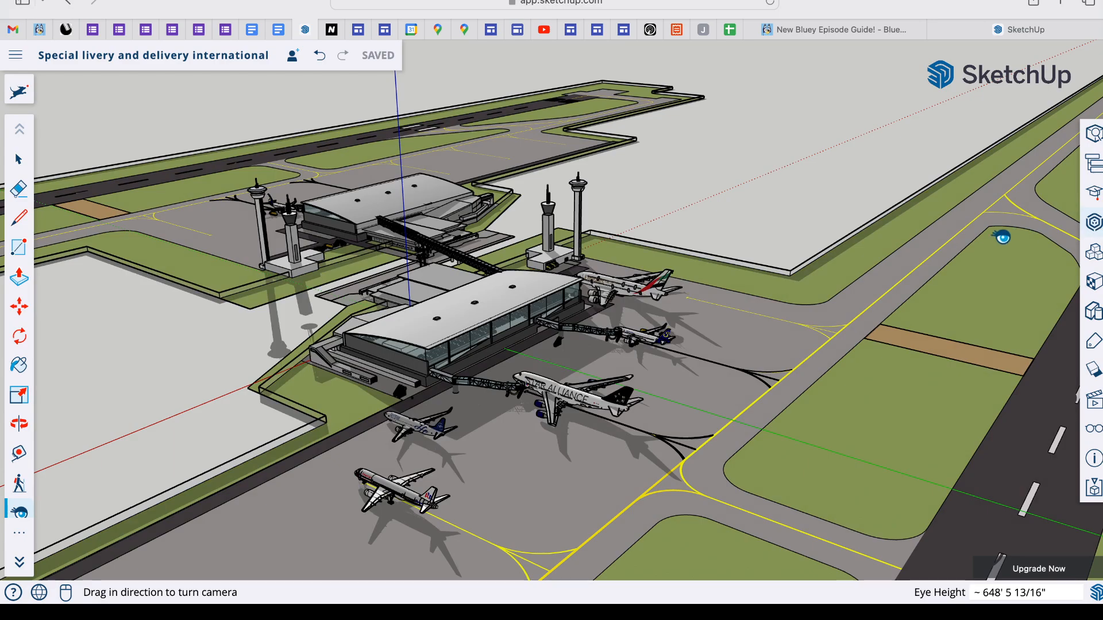
- Open the recent file "bobcat 3" from the home page and look around the crane truck and storage containers
left_click(977, 29)
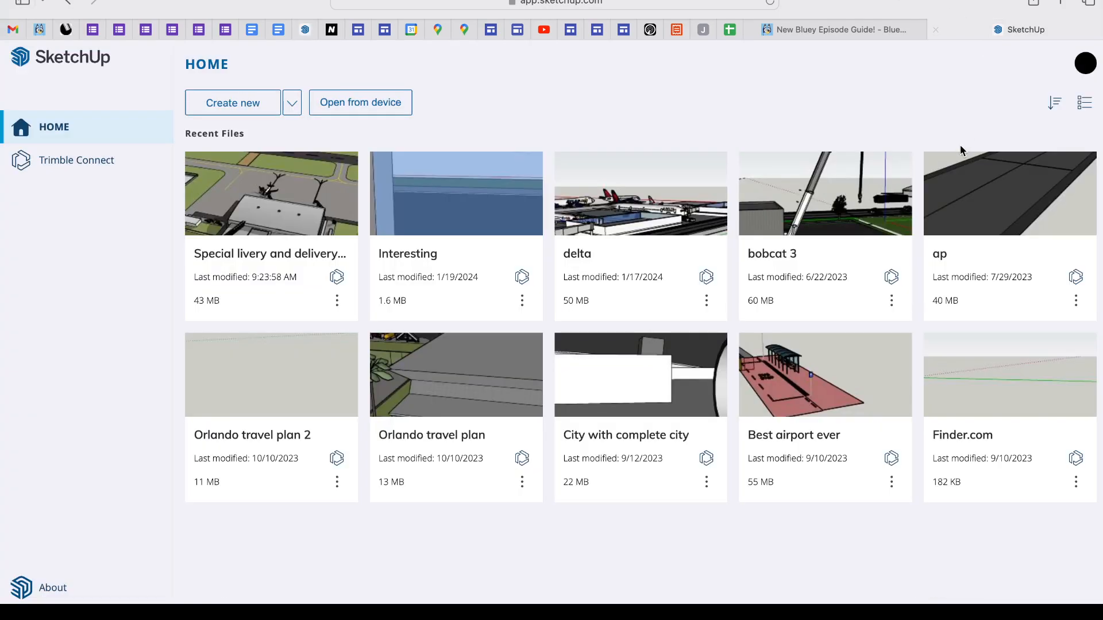
left_click(790, 207)
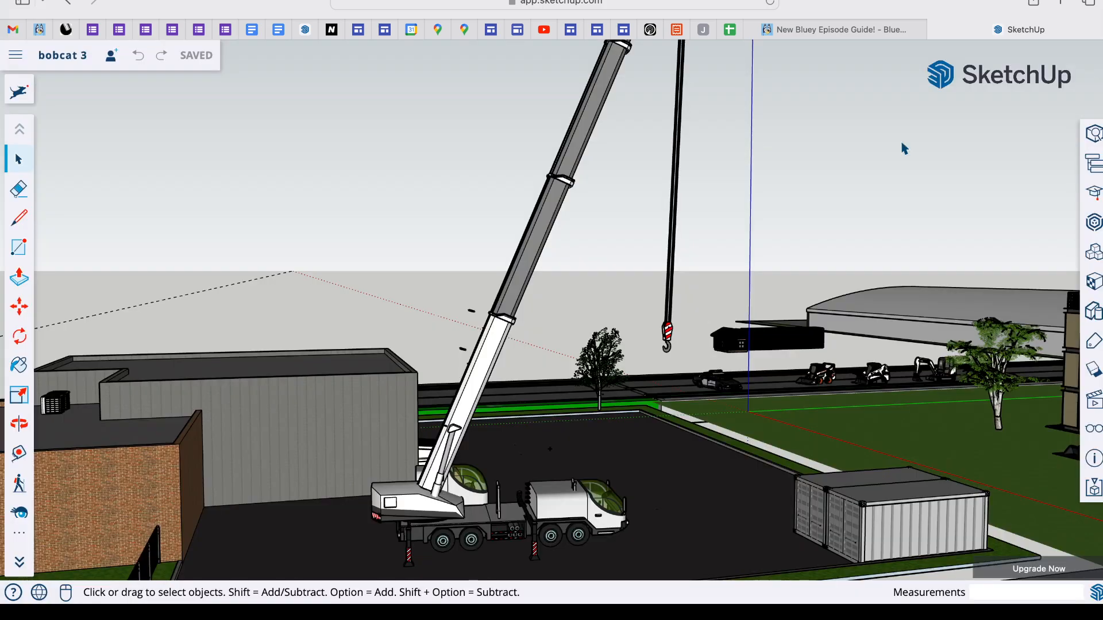
left_click(19, 516)
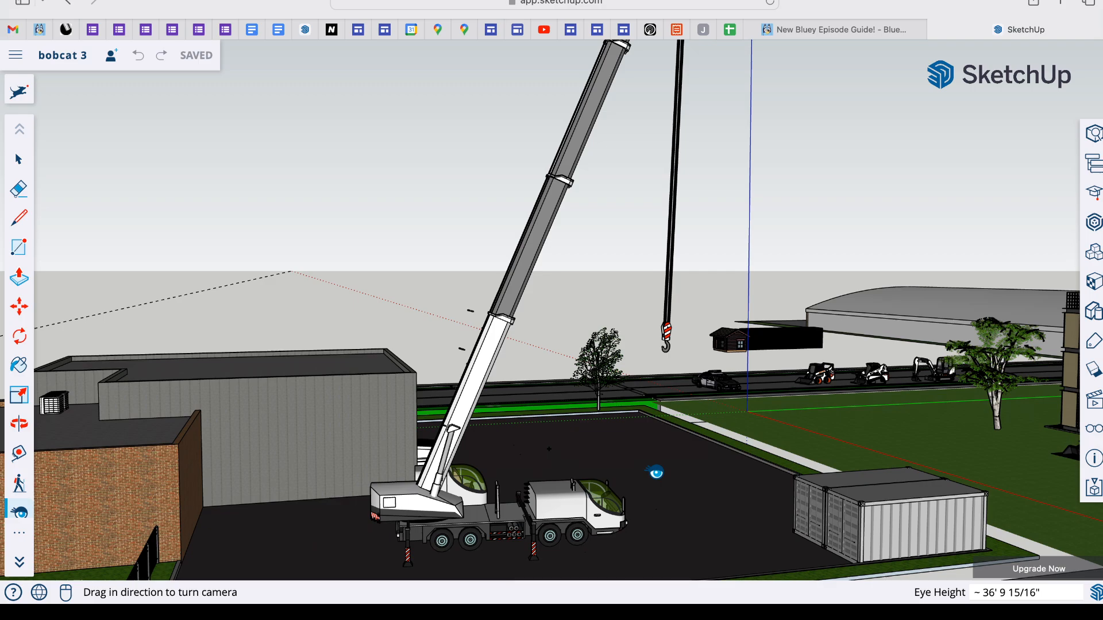
left_click_drag(656, 472, 789, 512)
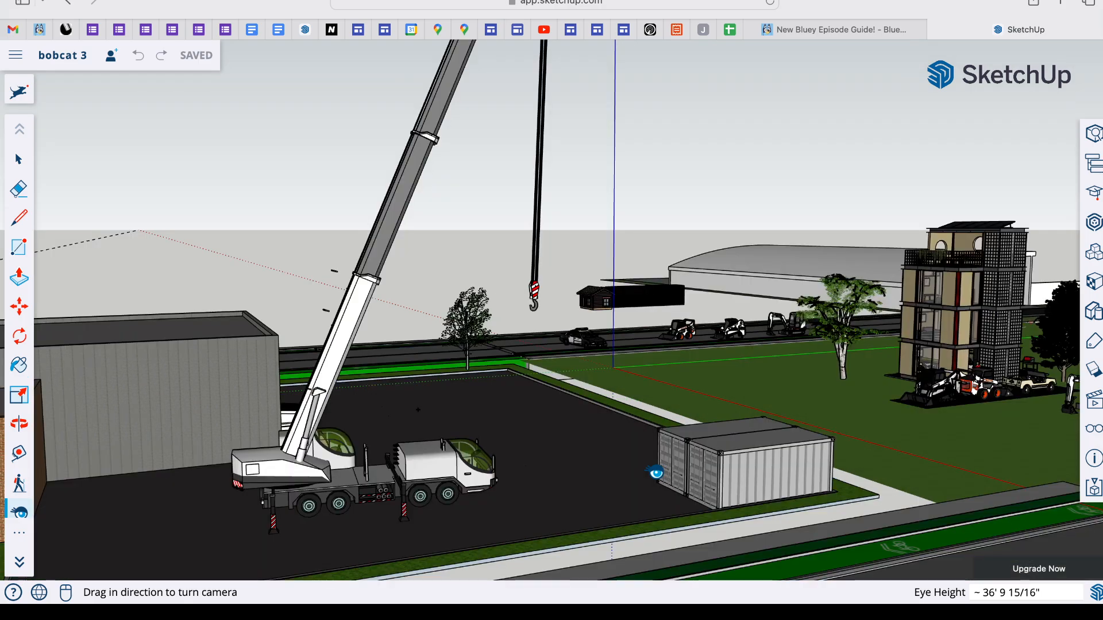
left_click_drag(657, 472, 788, 512)
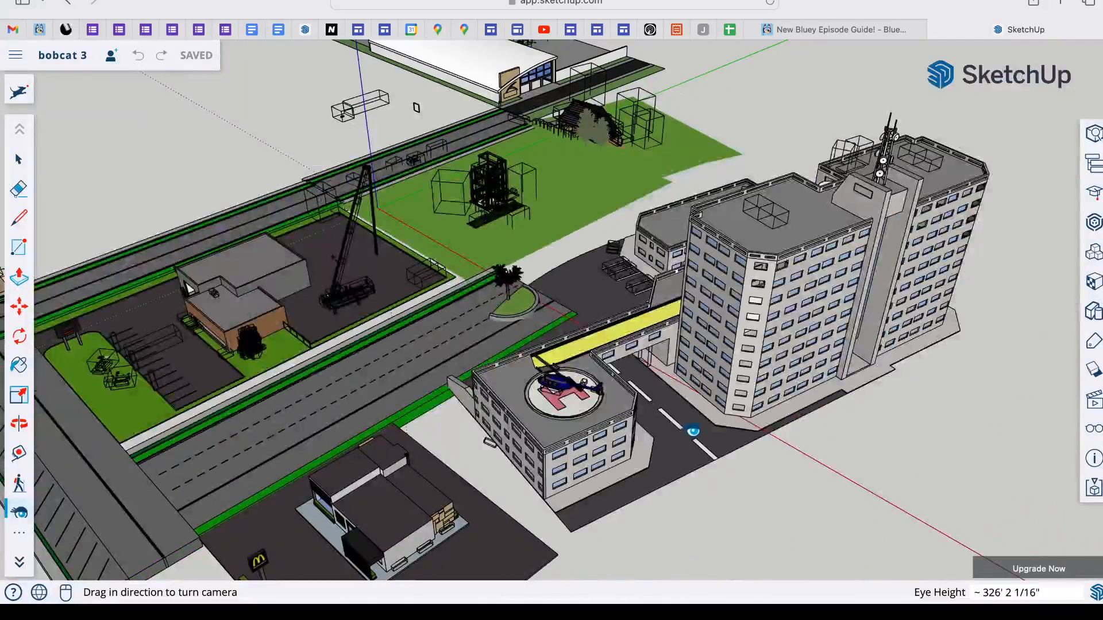
- Examine the bobcat 3 town from the helipad building across the wood-framed construction site to the brick-fronted building's parking lot
left_click_drag(859, 431, 622, 482)
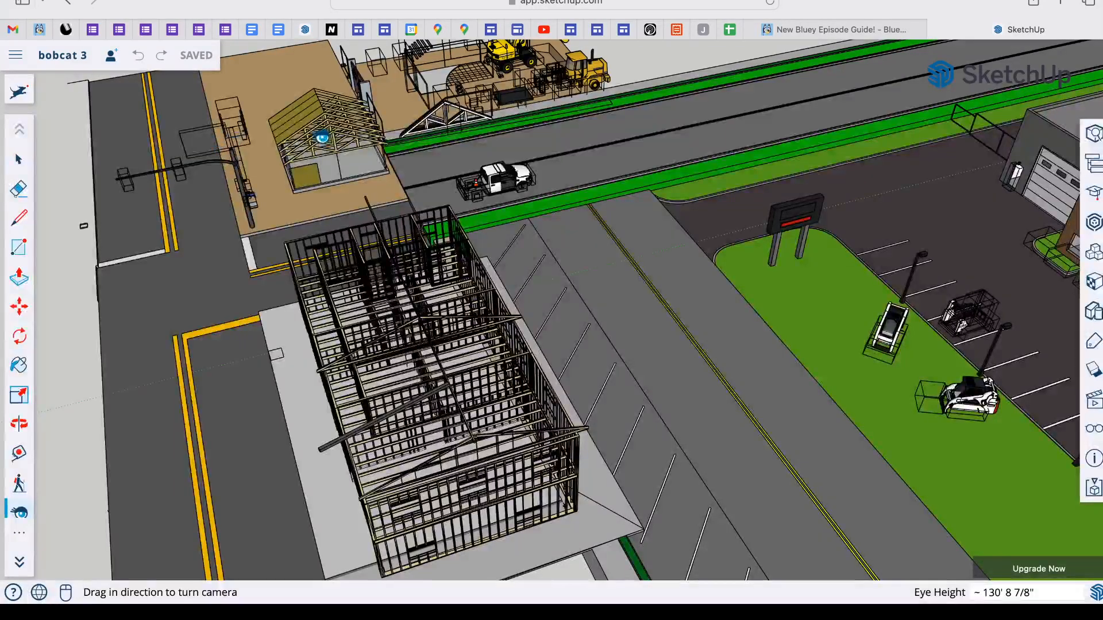
left_click_drag(500, 379, 793, 374)
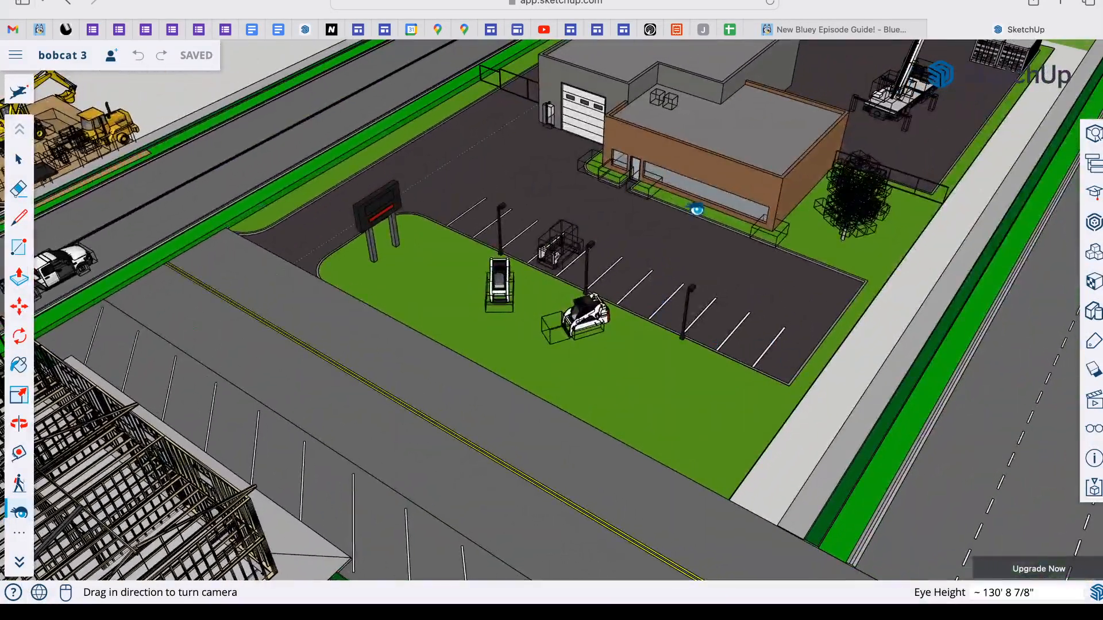
left_click_drag(694, 211, 659, 131)
left_click_drag(520, 393, 770, 172)
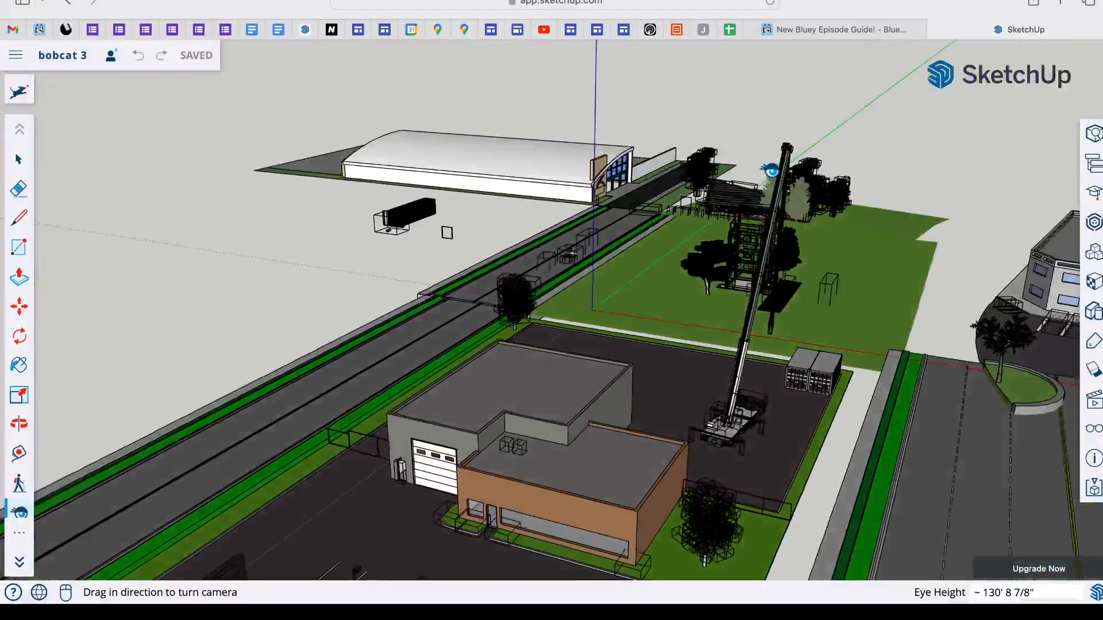
- Examine the arched building with the glass front and the log cabin beside the long shipping container
scroll(549, 137, "up", 3)
scroll(687, 154, "up", 8)
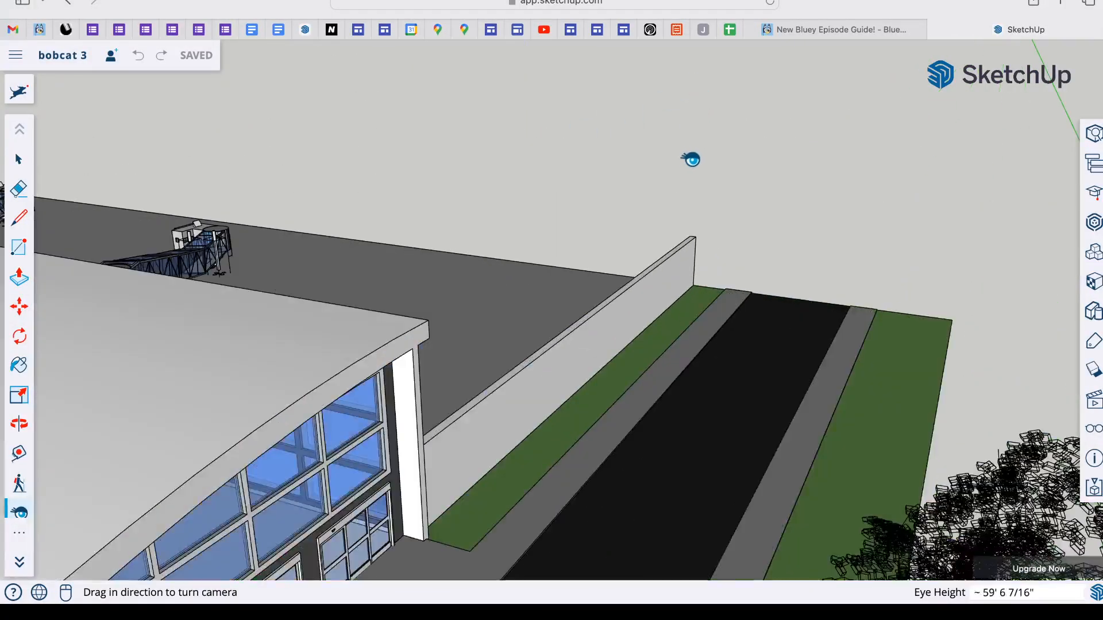
left_click_drag(689, 245, 426, 261)
left_click_drag(738, 266, 480, 178)
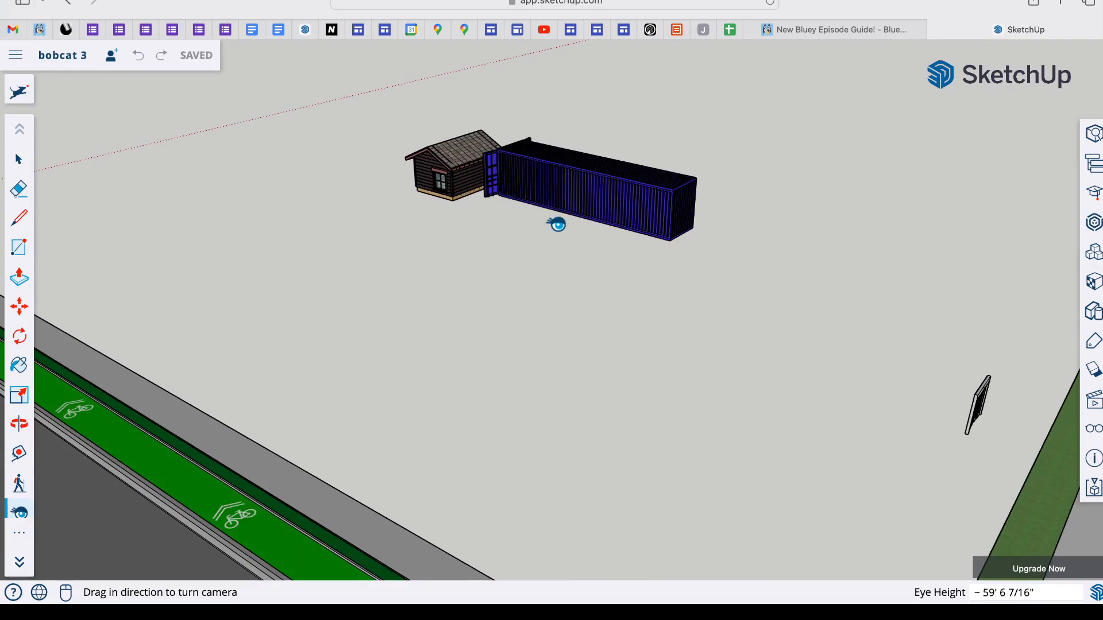
left_click_drag(559, 224, 191, 235)
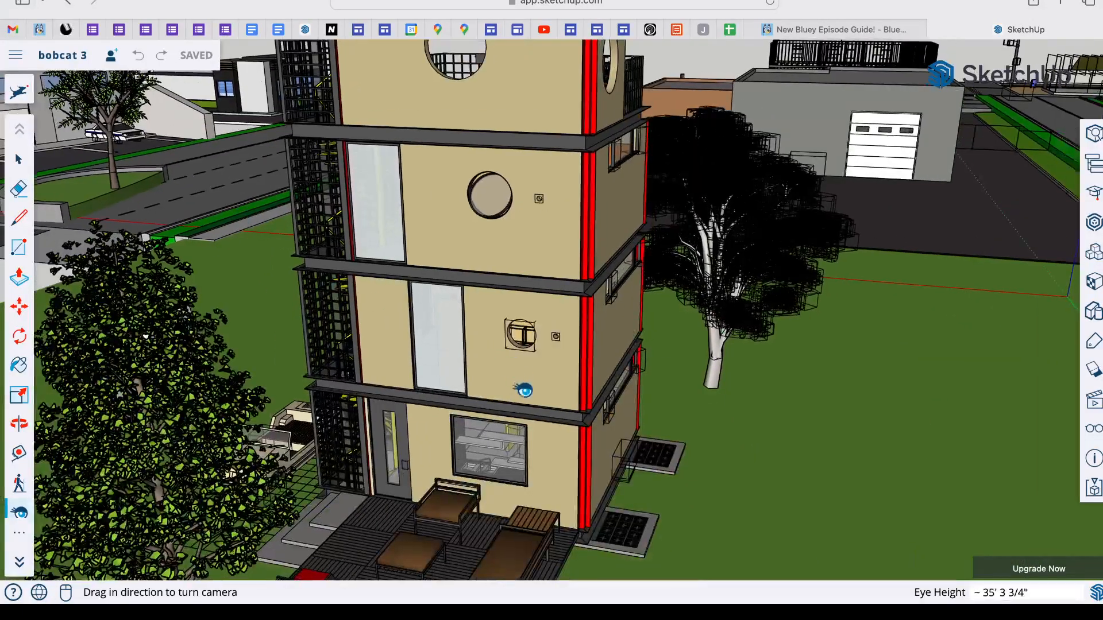
- Inspect the tower house's furnished patio and move through the ground-floor window to the kitchen sink
left_click_drag(524, 389, 342, 475)
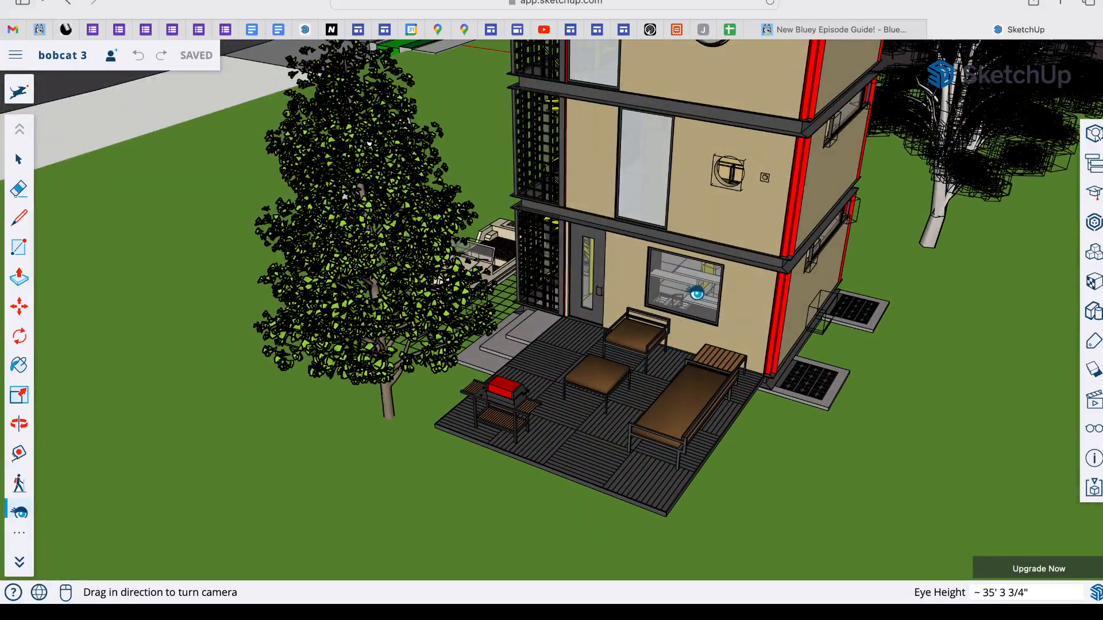
scroll(707, 291, "up", 10)
scroll(661, 383, "up", 10)
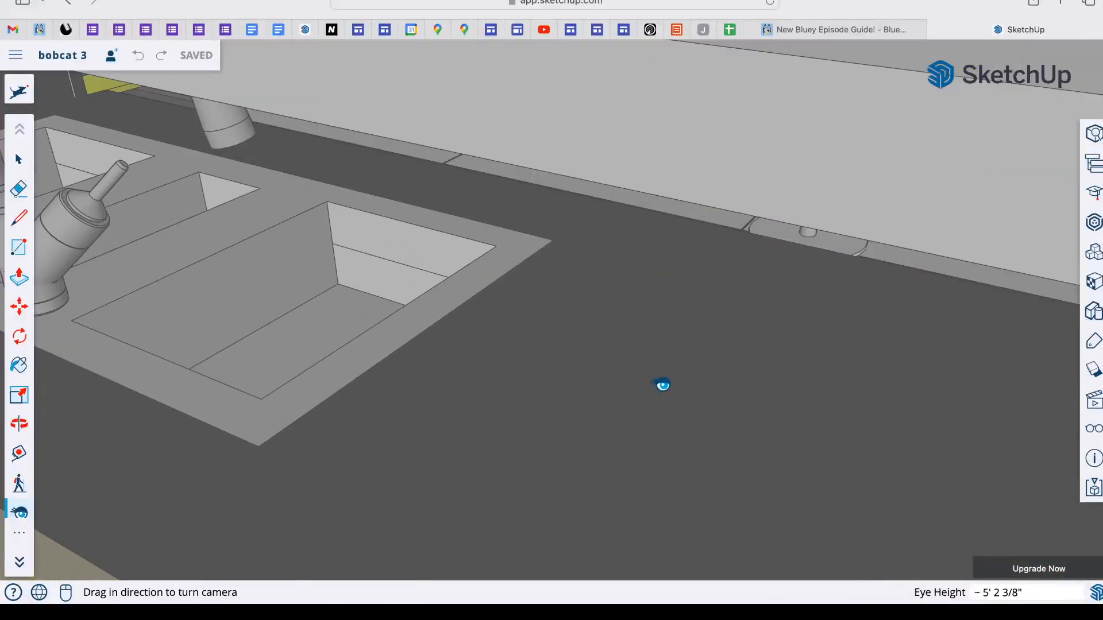
scroll(663, 385, "up", 10)
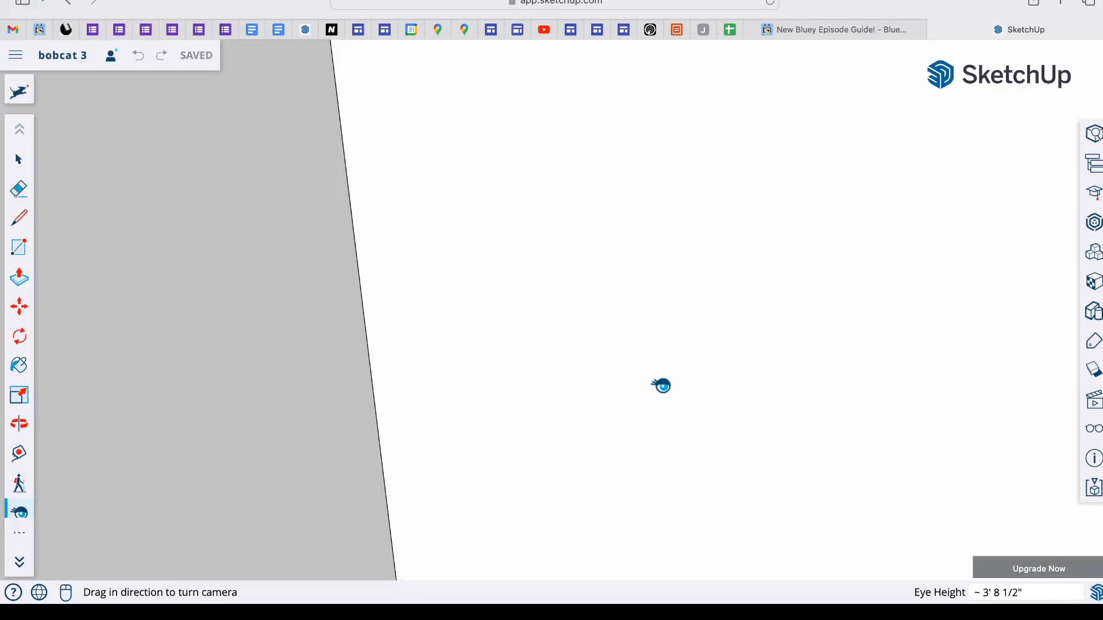
left_click_drag(662, 385, 160, 488)
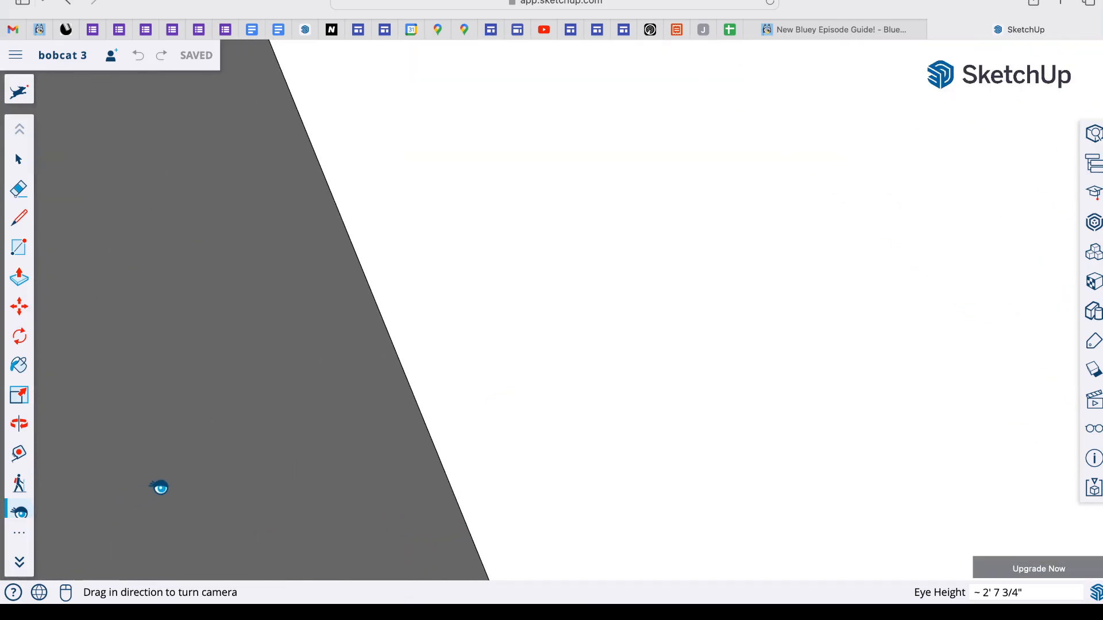
scroll(161, 488, "up", 5)
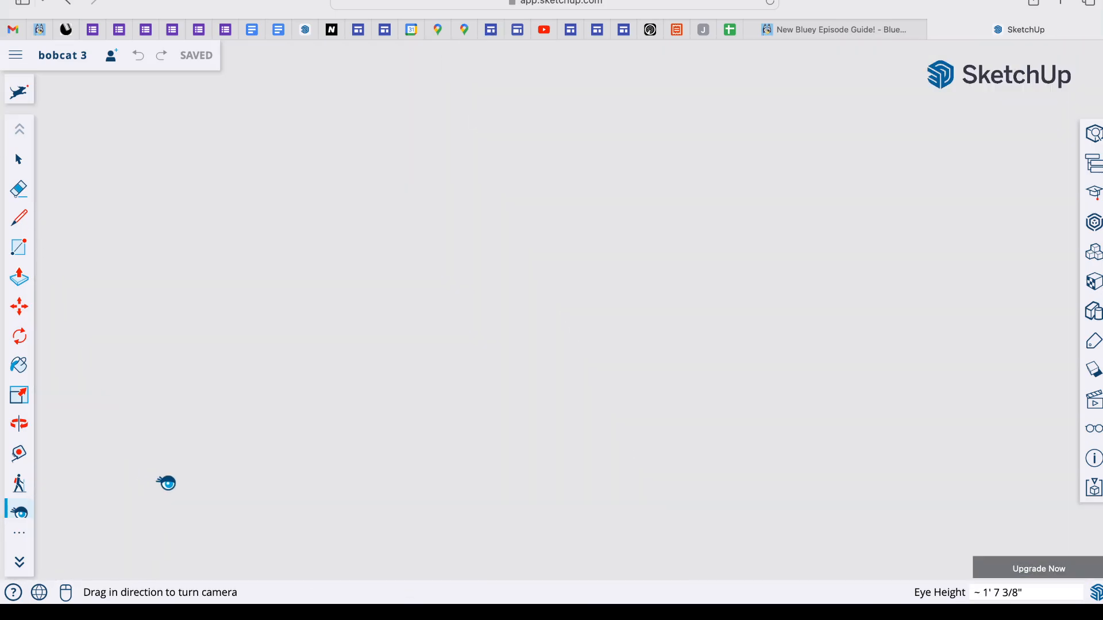
scroll(170, 480, "up", 2)
- View the whole town layout from above and examine the Bobcat excavator and loaders at ground level by the tower house
scroll(207, 462, "down", 10)
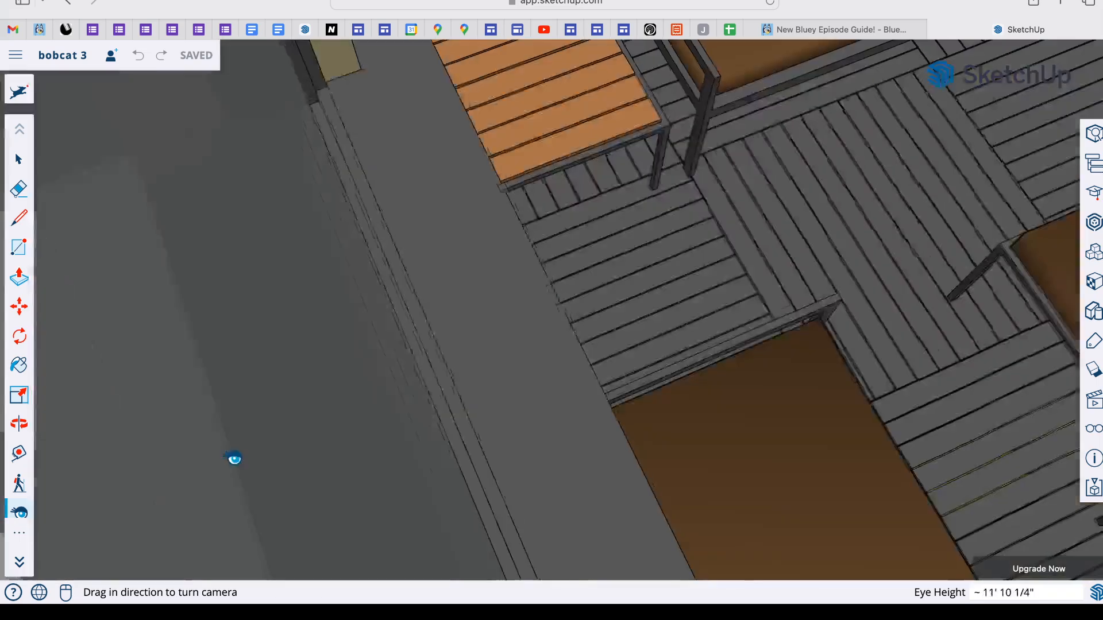
scroll(235, 458, "down", 15)
scroll(320, 325, "up", 1)
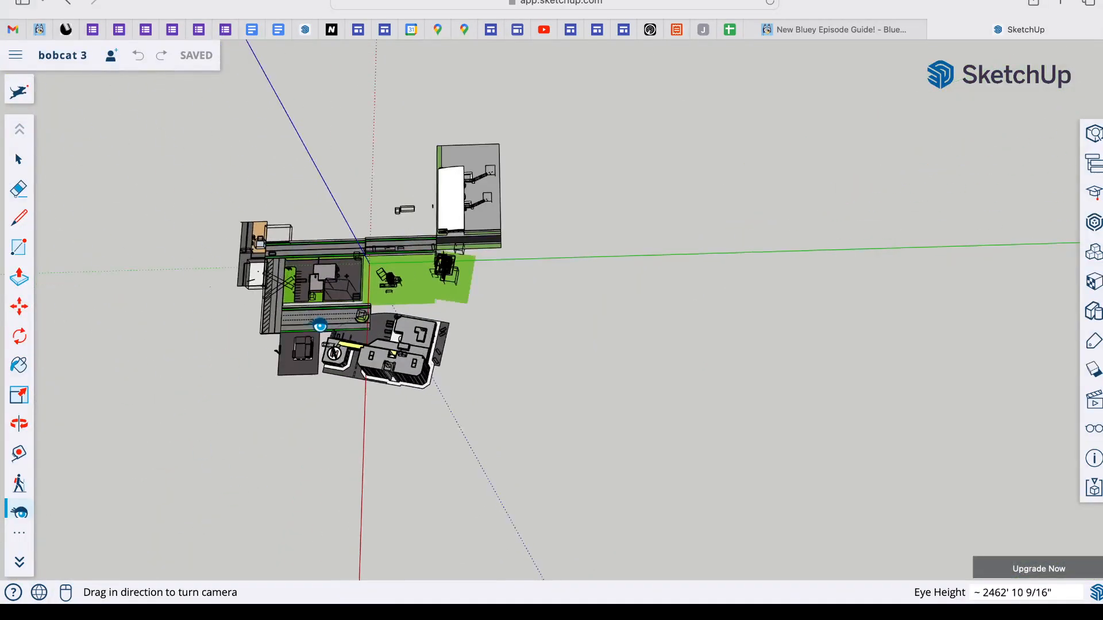
scroll(320, 326, "up", 15)
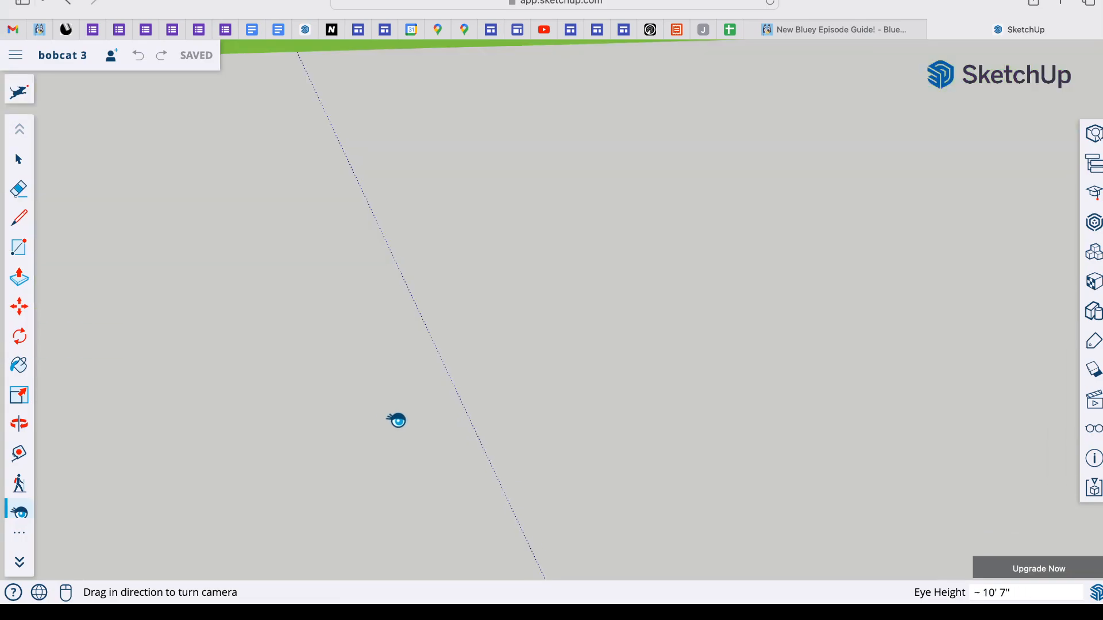
left_click_drag(397, 420, 426, 76)
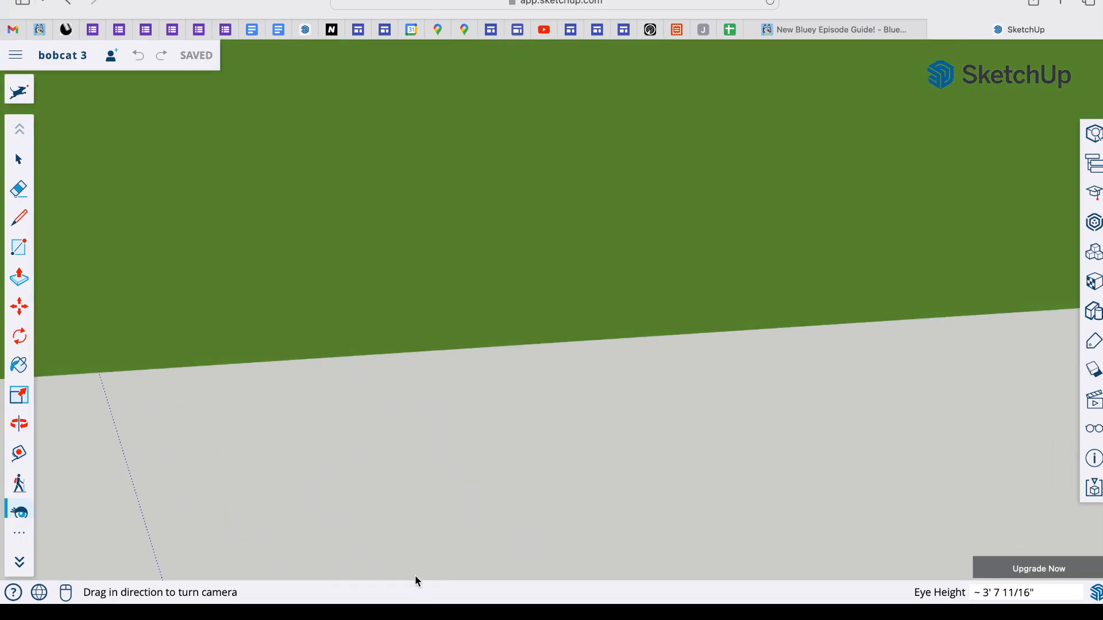
scroll(363, 489, "up", 8)
left_click_drag(362, 482, 345, 80)
scroll(275, 523, "up", 8)
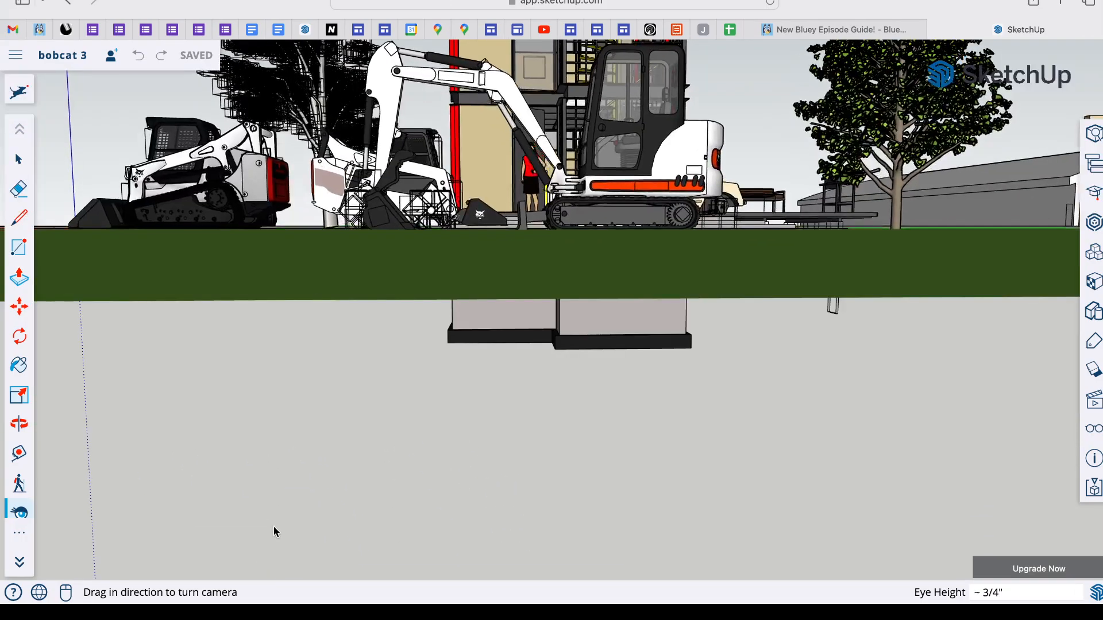
- Examine the model from below ground level, including the tilted track loader sticking through the green strip
scroll(275, 528, "up", 5)
scroll(539, 274, "up", 1)
scroll(539, 275, "down", 8)
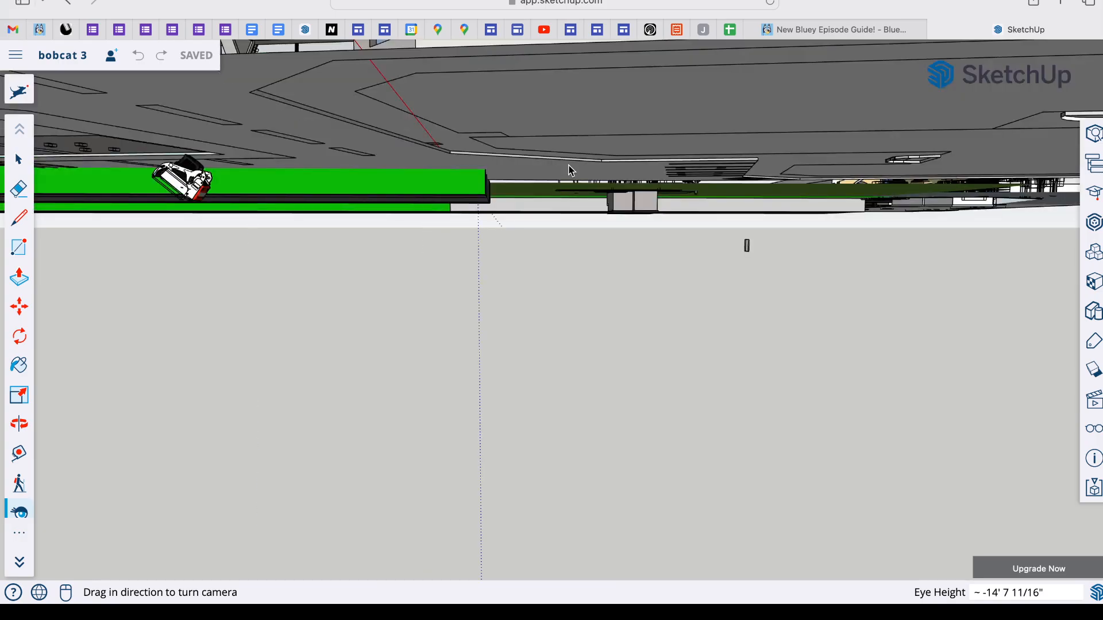
left_click_drag(571, 170, 275, 251)
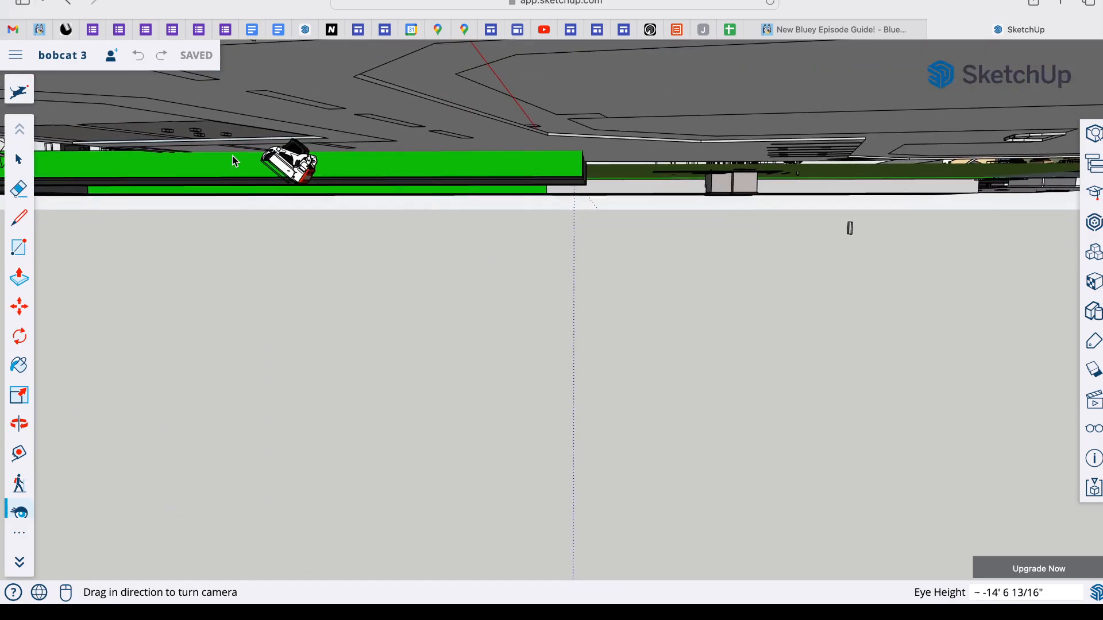
scroll(238, 154, "up", 3)
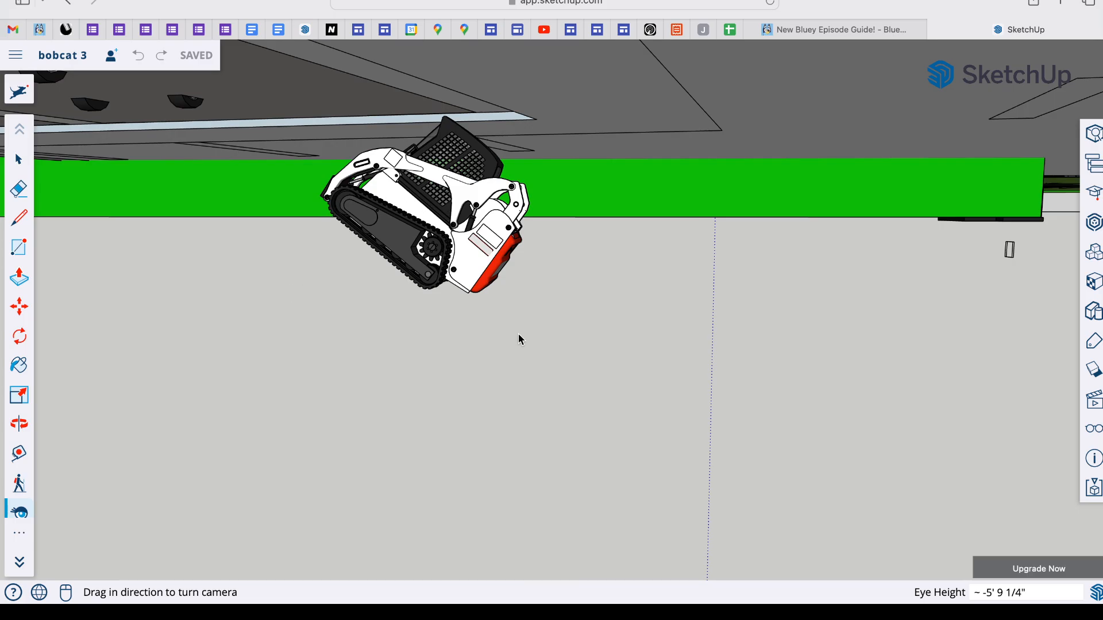
left_click_drag(283, 367, 182, 348)
- View the tall hospital block from outside and examine the loaders and mini excavator parked by the tower house
scroll(182, 347, "down", 10)
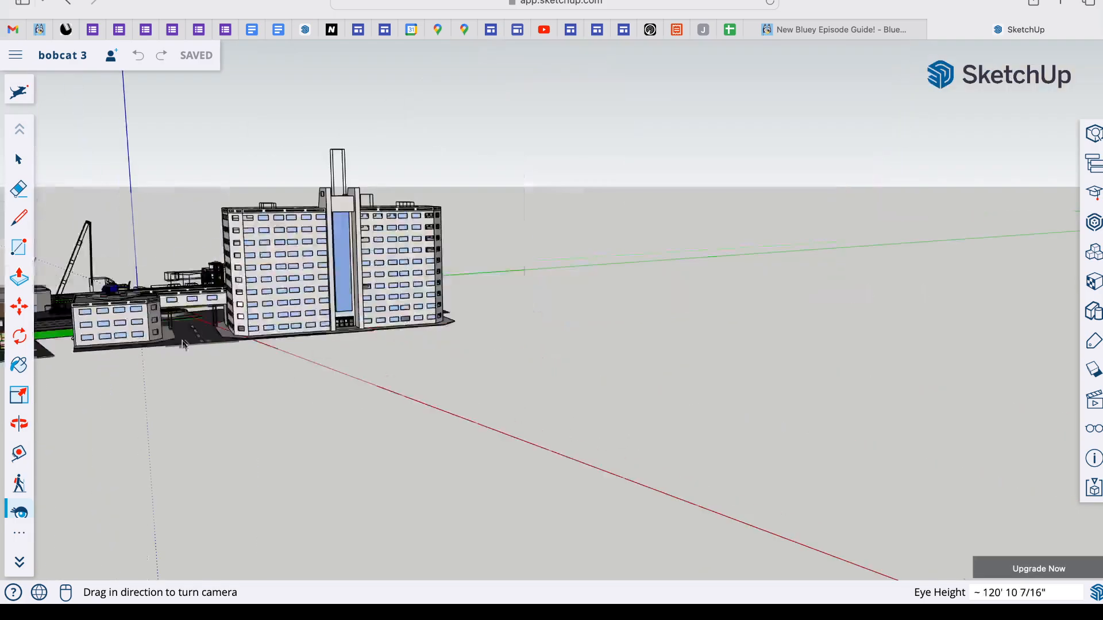
left_click_drag(182, 308, 139, 305)
scroll(113, 254, "up", 10)
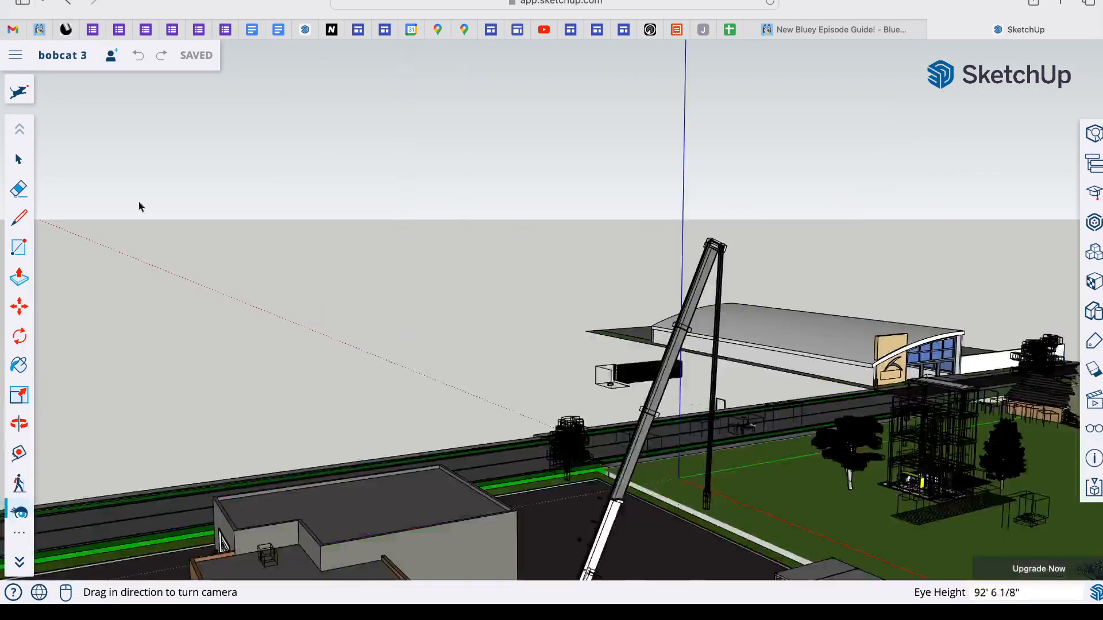
left_click_drag(140, 207, 532, 418)
scroll(374, 205, "up", 8)
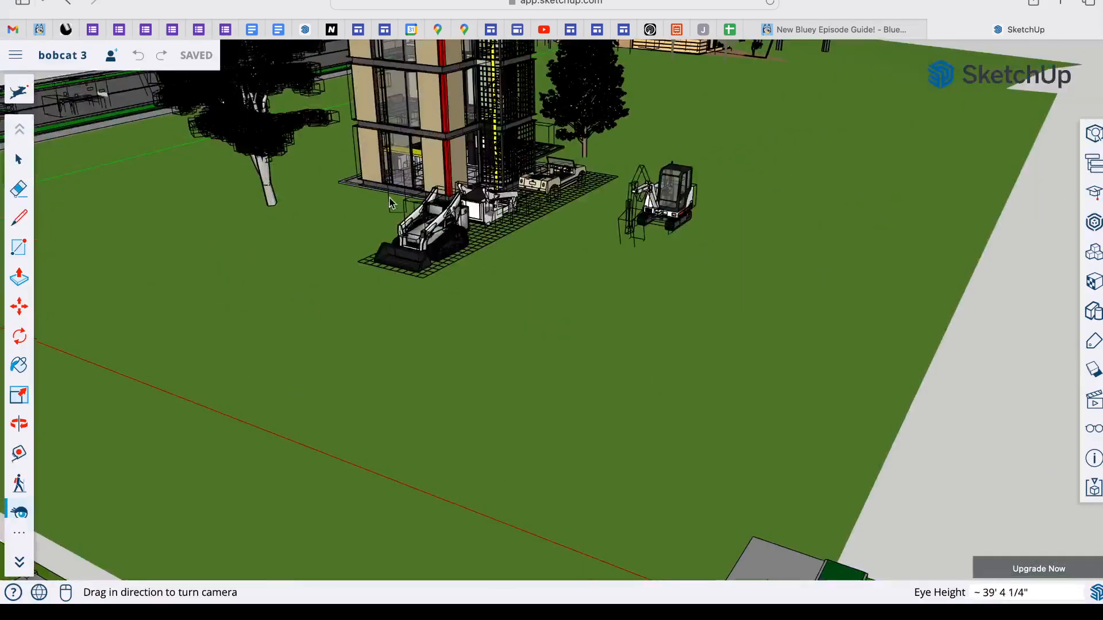
- Examine the lawn by the tower house up close and the underside of the town model beneath the house
scroll(374, 205, "up", 15)
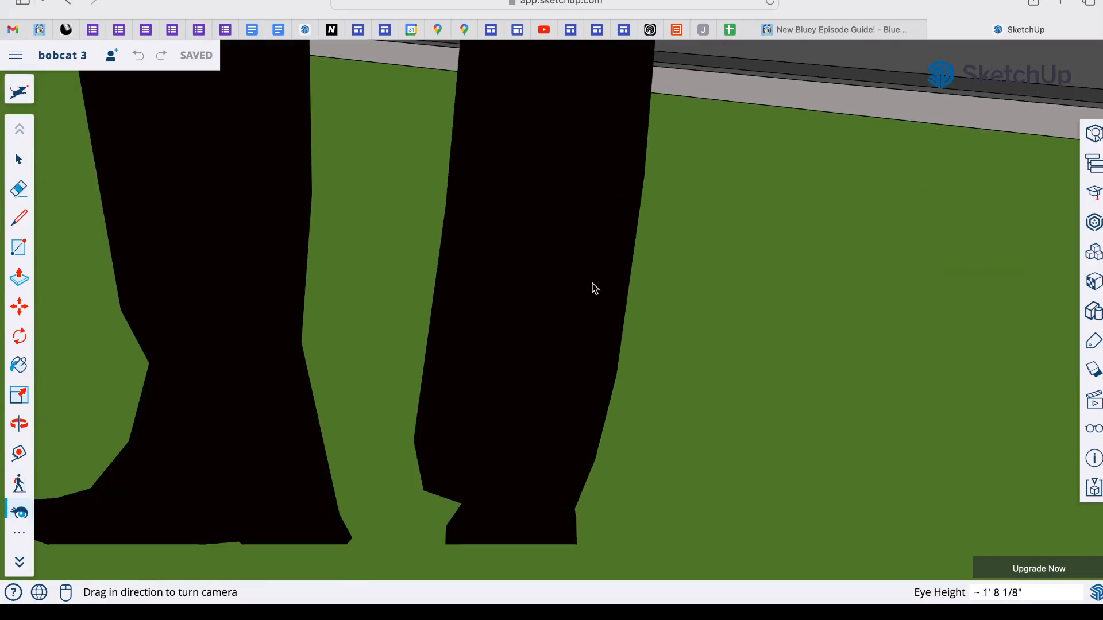
scroll(580, 385, "up", 10)
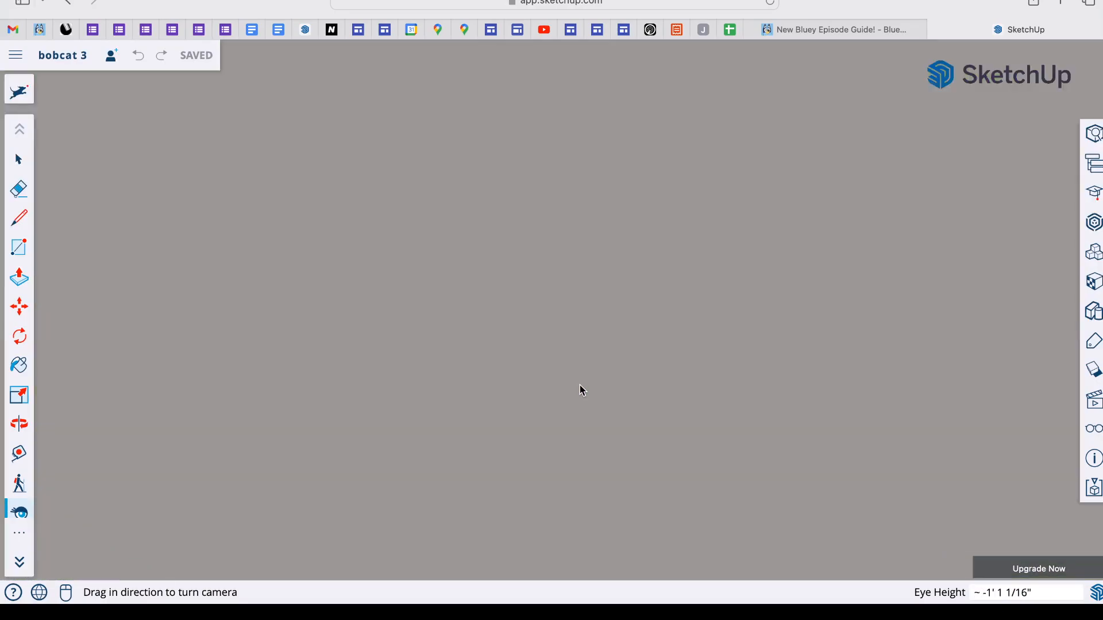
scroll(560, 351, "up", 5)
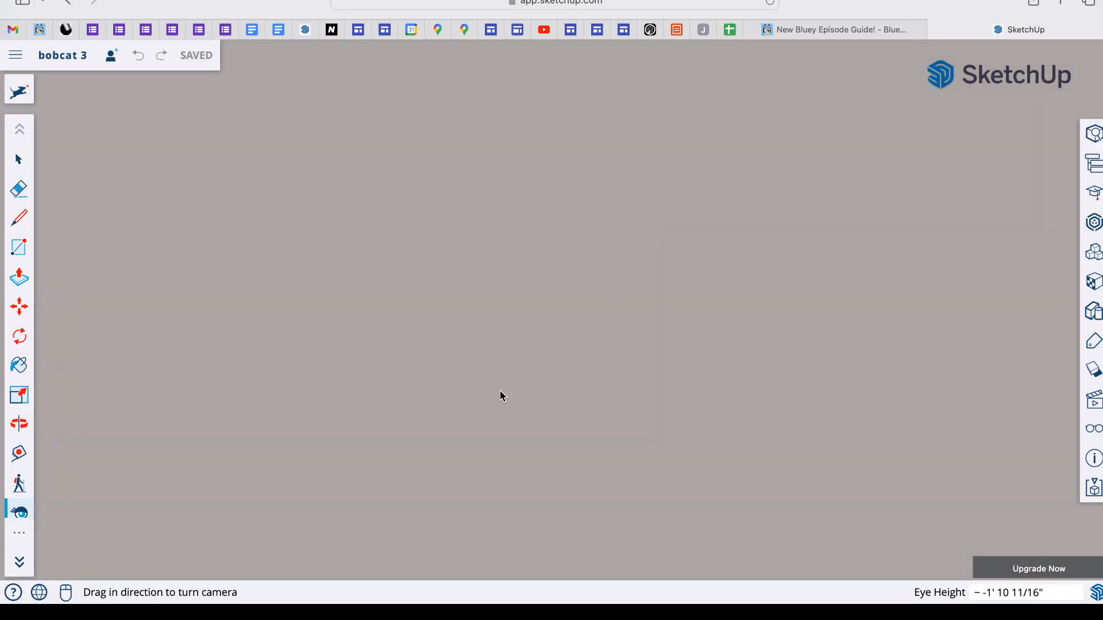
scroll(515, 388, "down", 15)
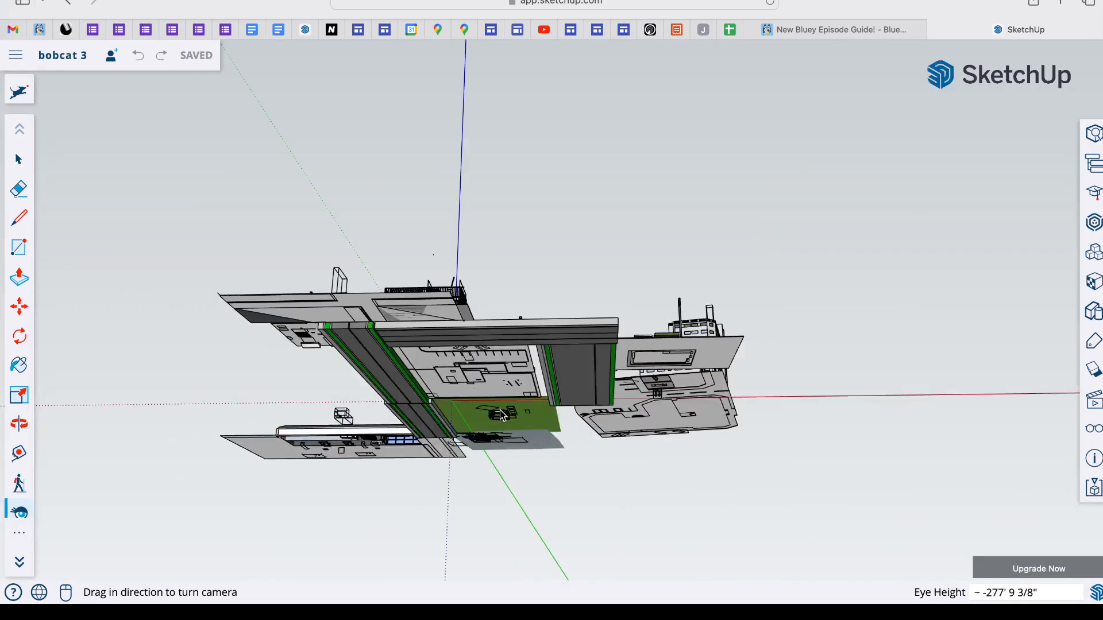
scroll(503, 420, "up", 5)
scroll(475, 361, "up", 10)
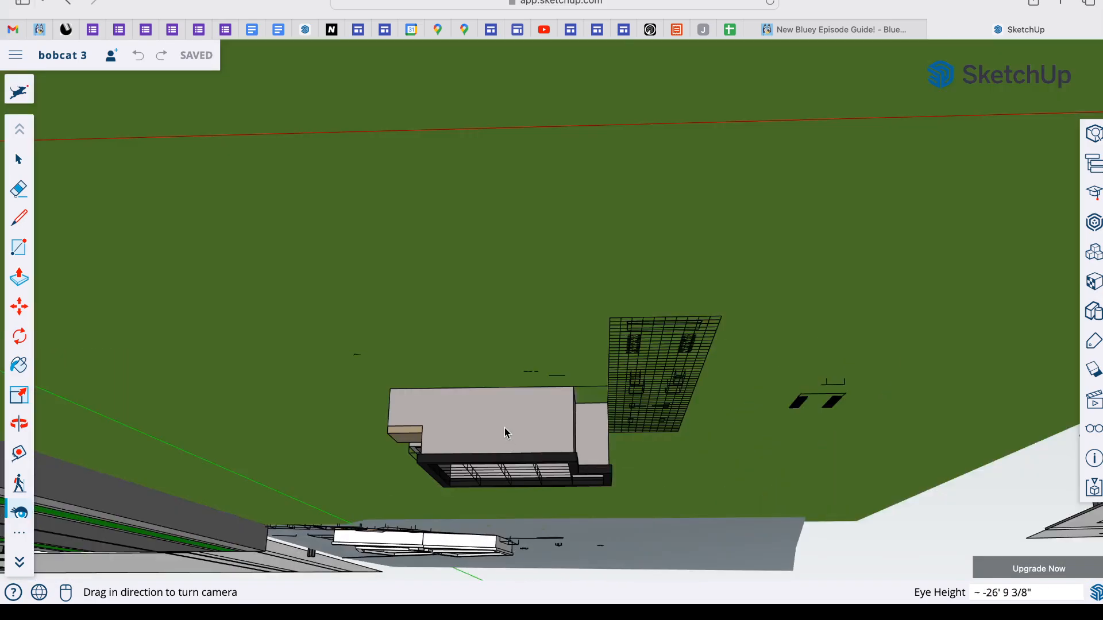
scroll(477, 432, "up", 3)
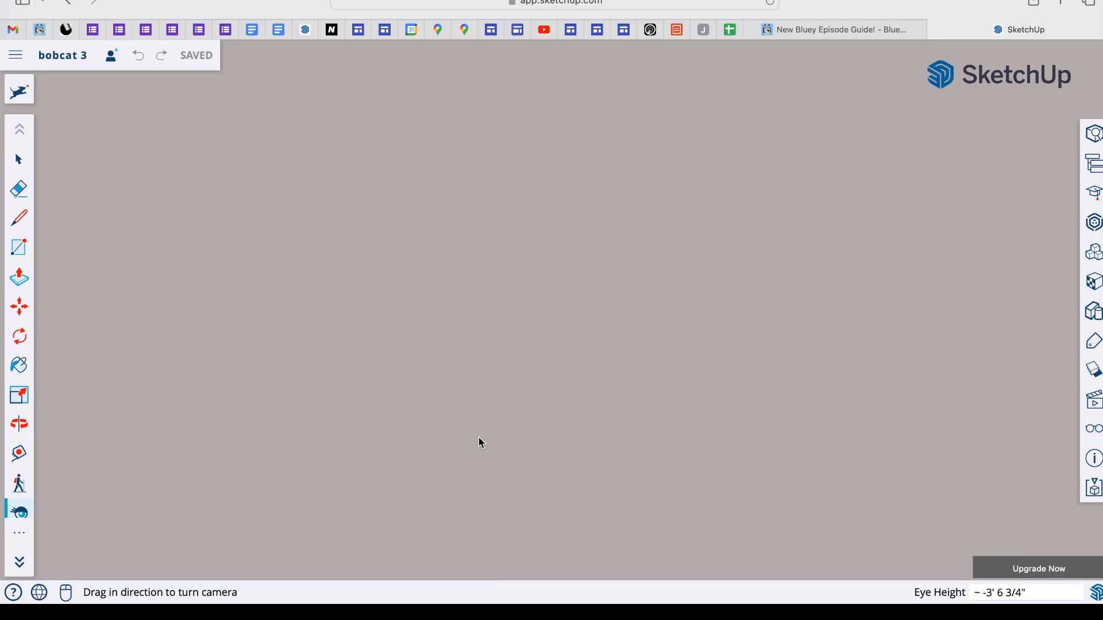
- Look around the black Bobcat-logo floor and view the whole town layout from above
scroll(478, 437, "up", 1)
scroll(485, 363, "up", 2)
left_click_drag(502, 326, 266, 394)
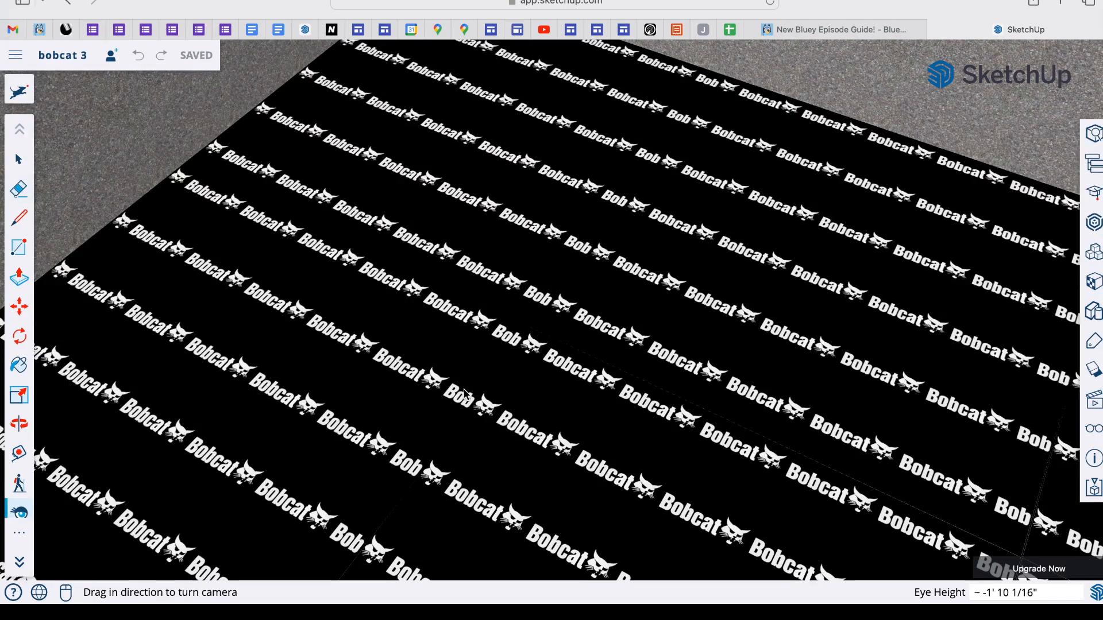
left_click_drag(345, 402, 595, 345)
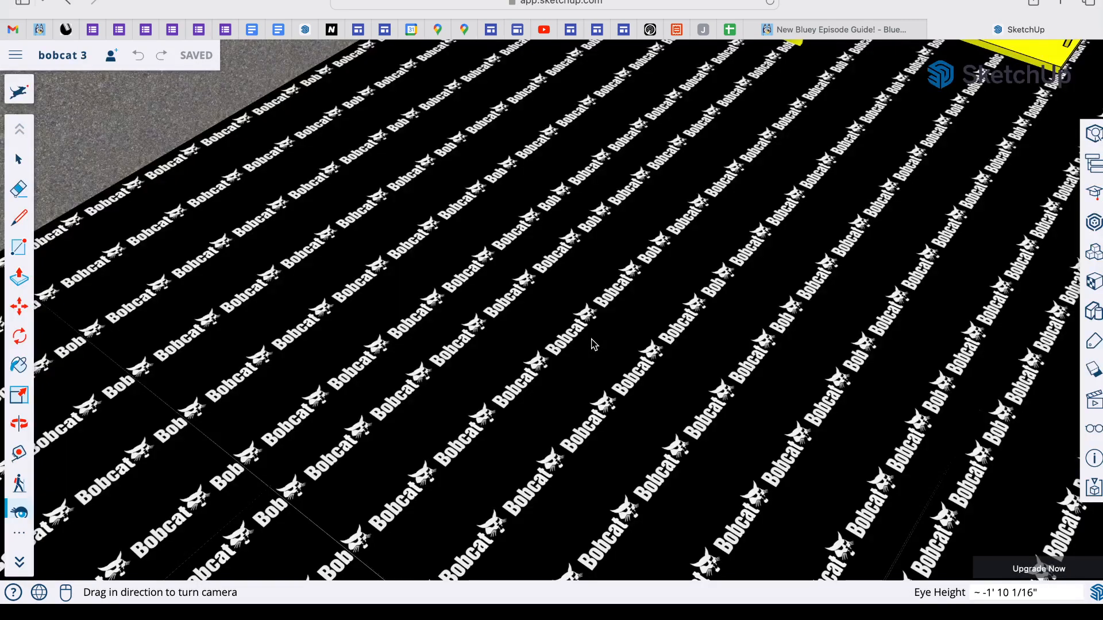
scroll(555, 456, "down", 15)
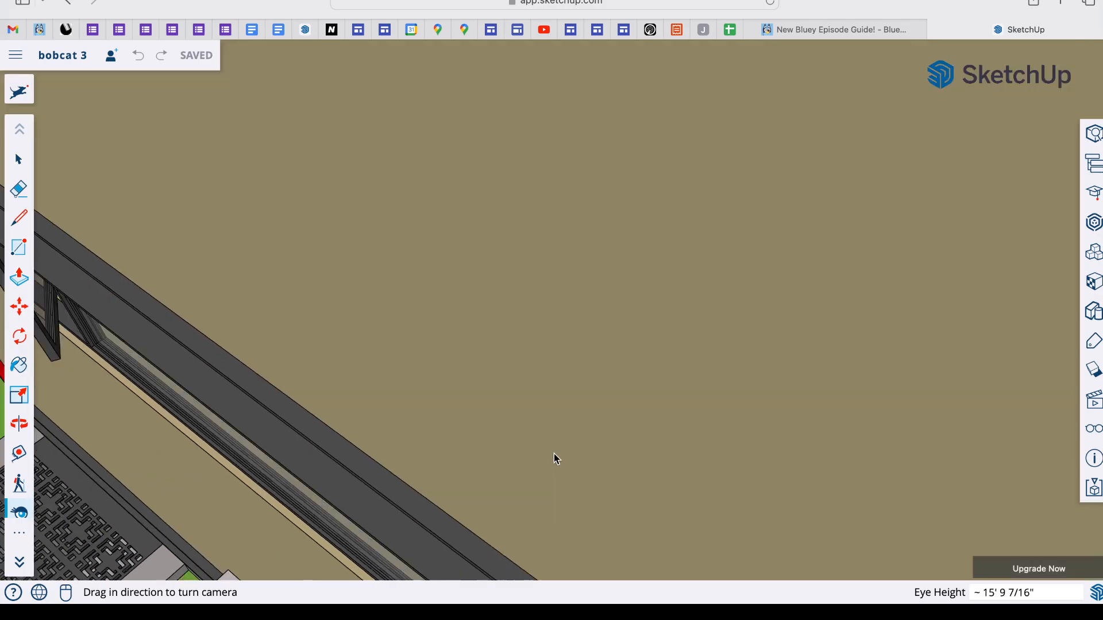
scroll(547, 456, "down", 5)
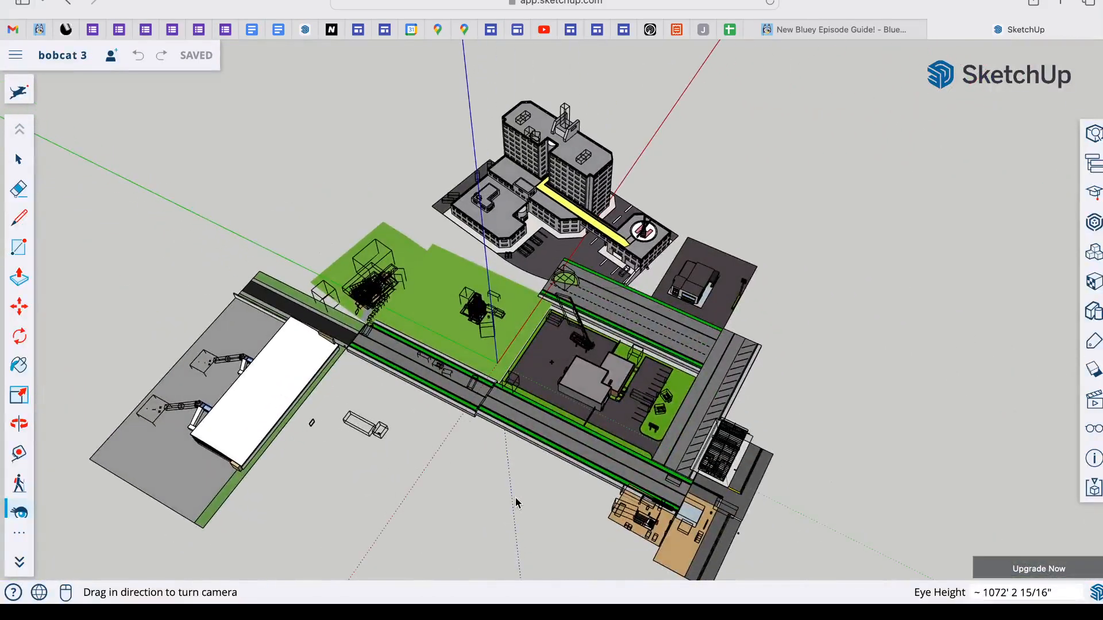
- Open 3D Warehouse and browse the featured models and the collections saved under My 3D Warehouse
left_click(1094, 220)
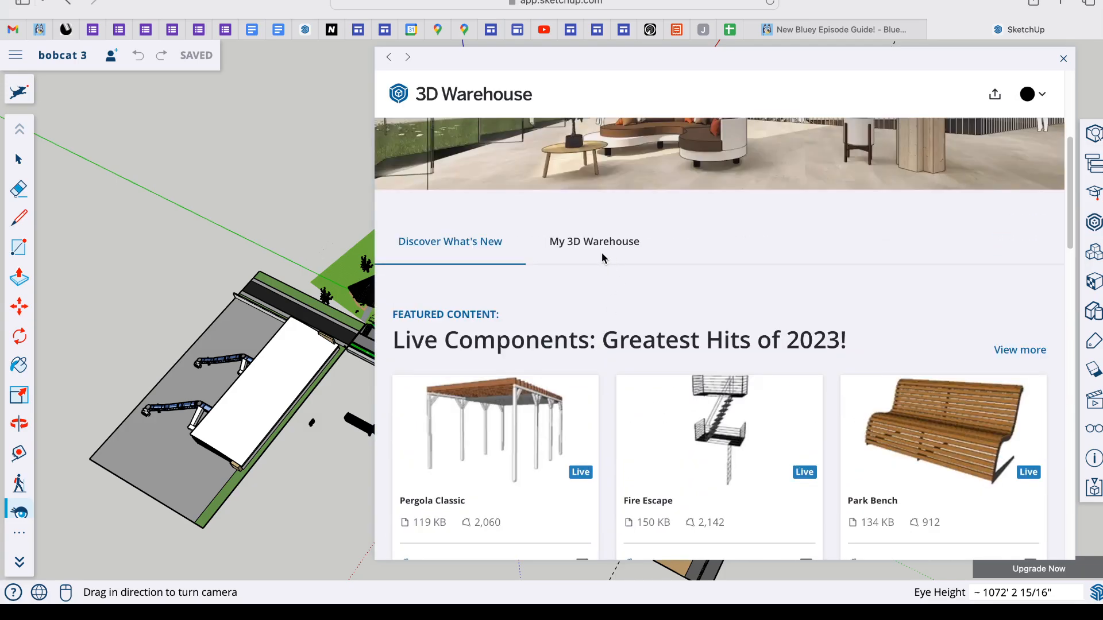
scroll(575, 300, "down", 2)
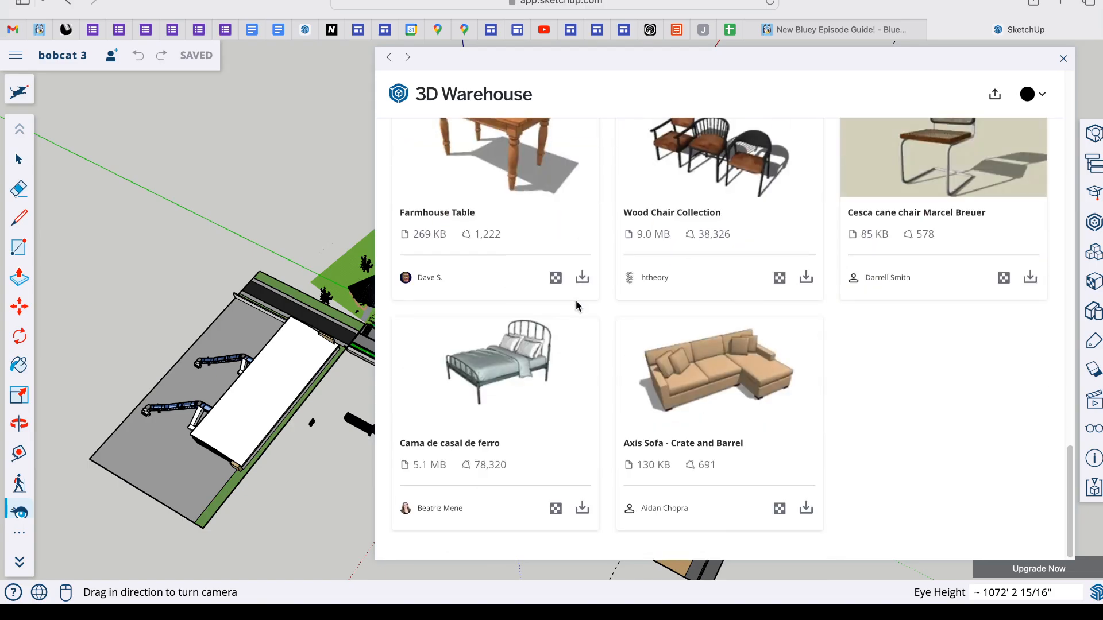
scroll(576, 300, "up", 15)
scroll(578, 306, "up", 2)
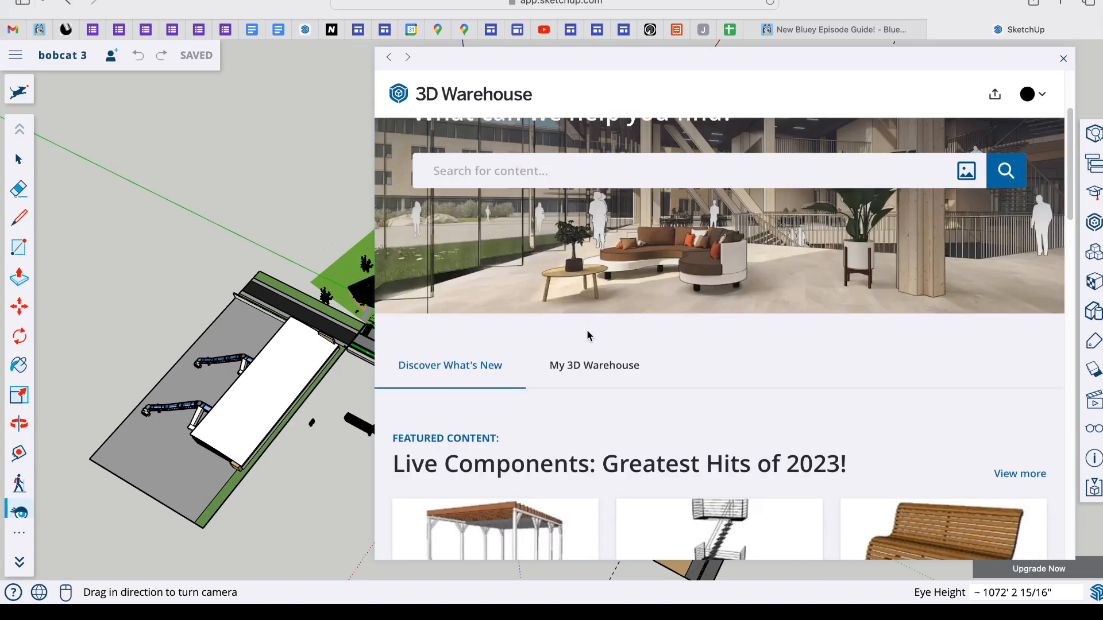
left_click(604, 367)
scroll(671, 417, "down", 20)
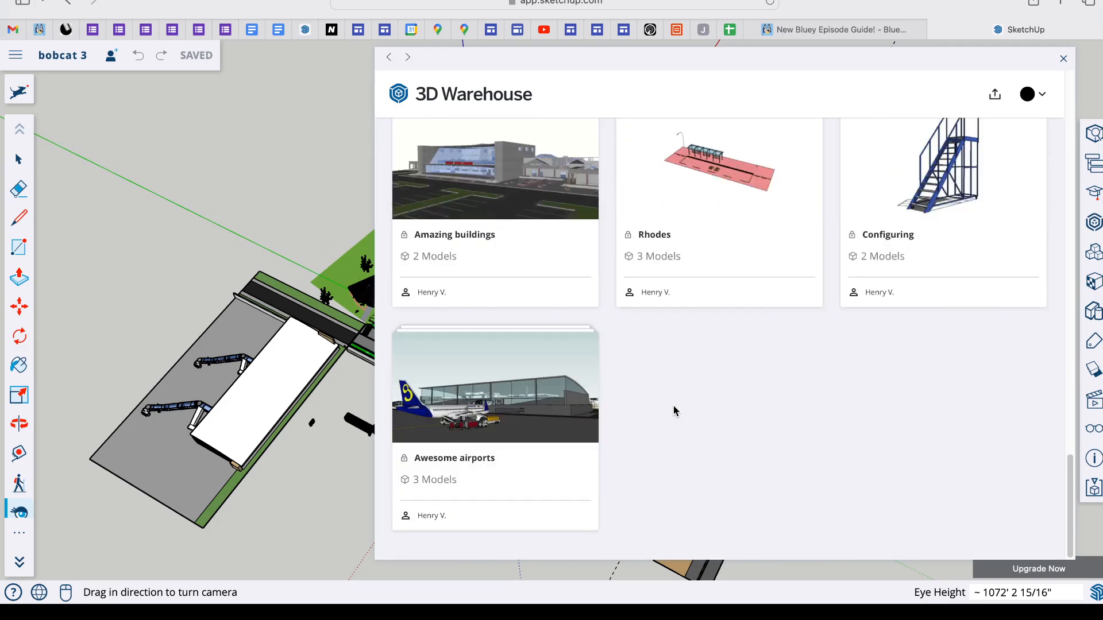
scroll(673, 410, "up", 20)
scroll(675, 409, "up", 2)
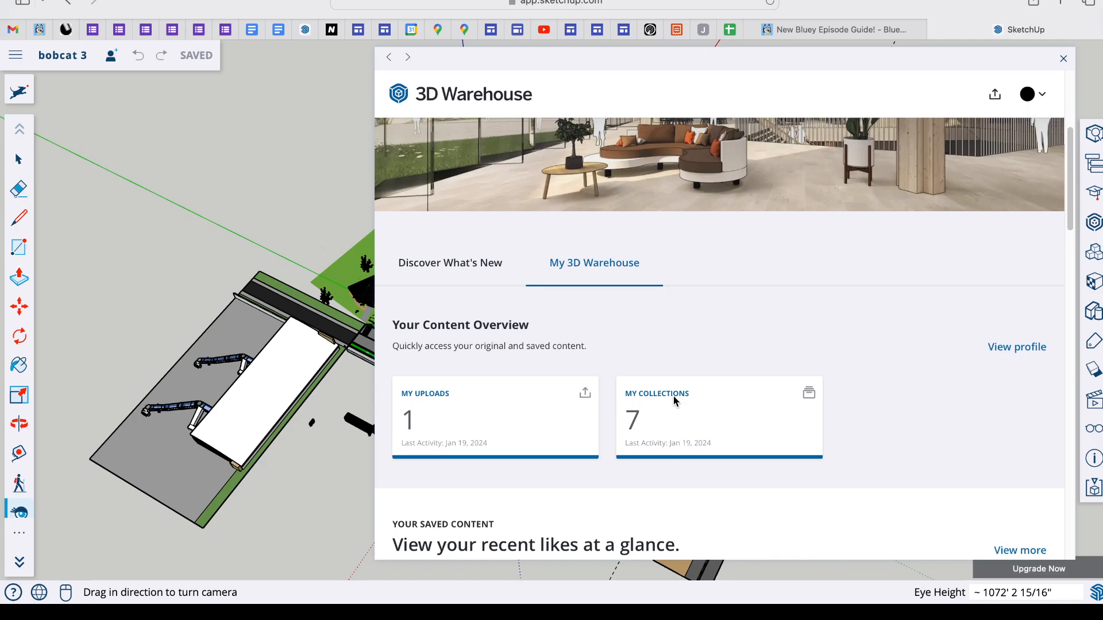
- Start a public model upload titled "Bobcat three a complete town complete with an airport and a bobcat dealership!"
left_click(995, 94)
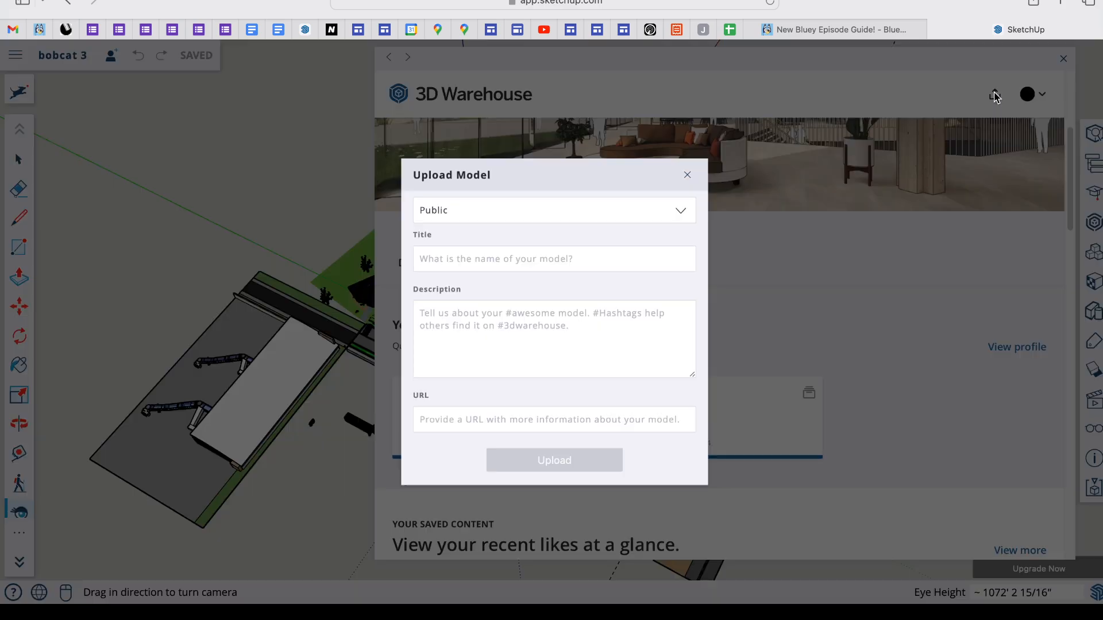
left_click(471, 210)
left_click(483, 212)
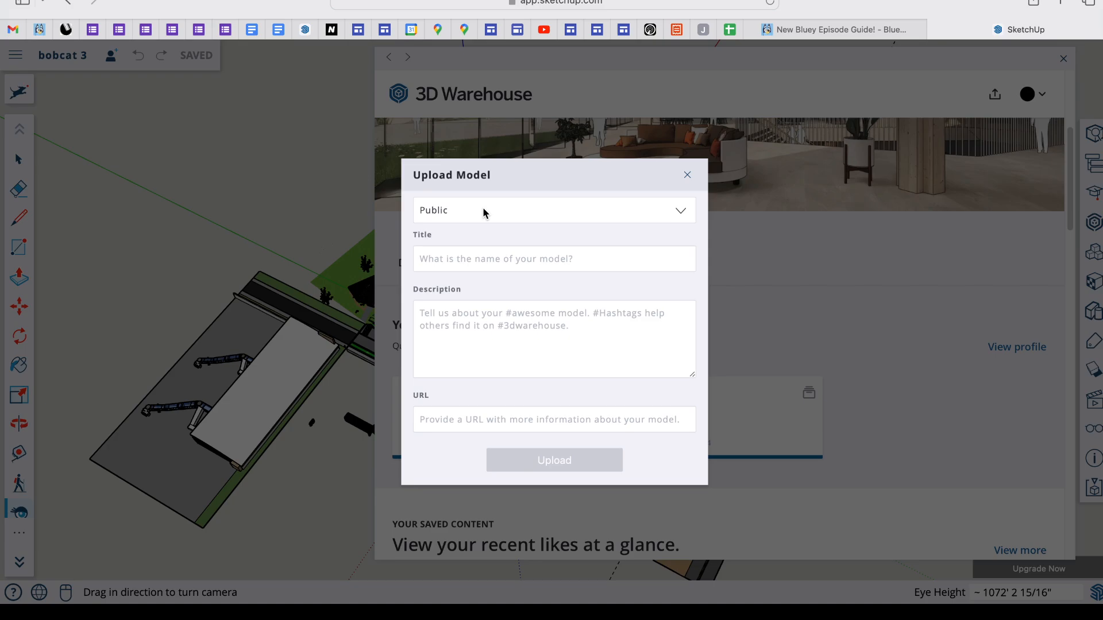
left_click(500, 260)
type("Bob")
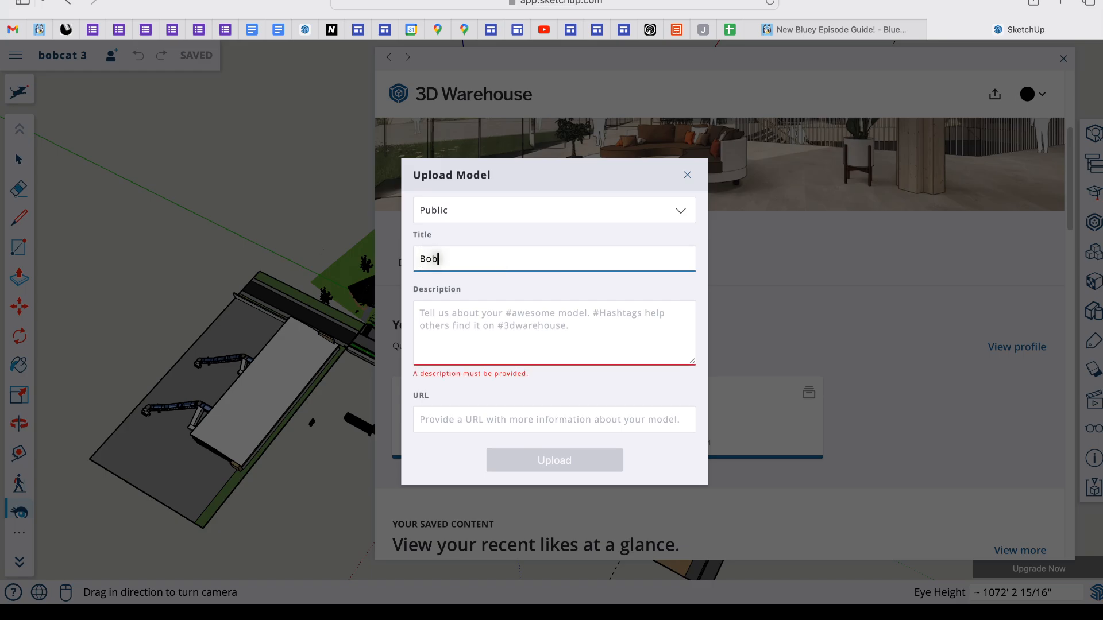
type("cat three a complete town")
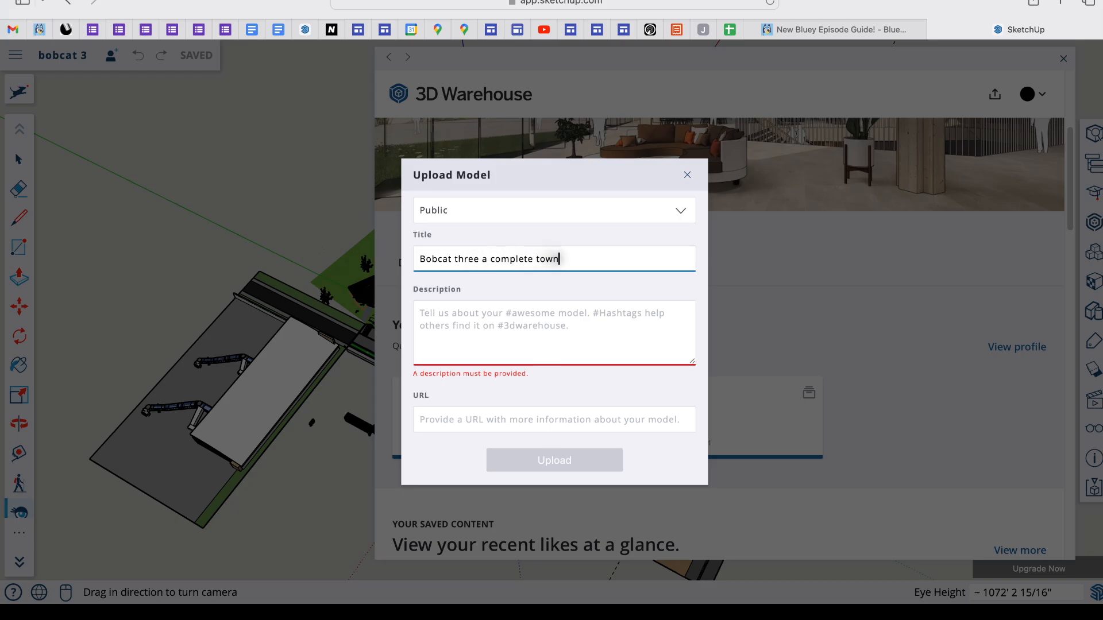
type(" complete with an airport and a")
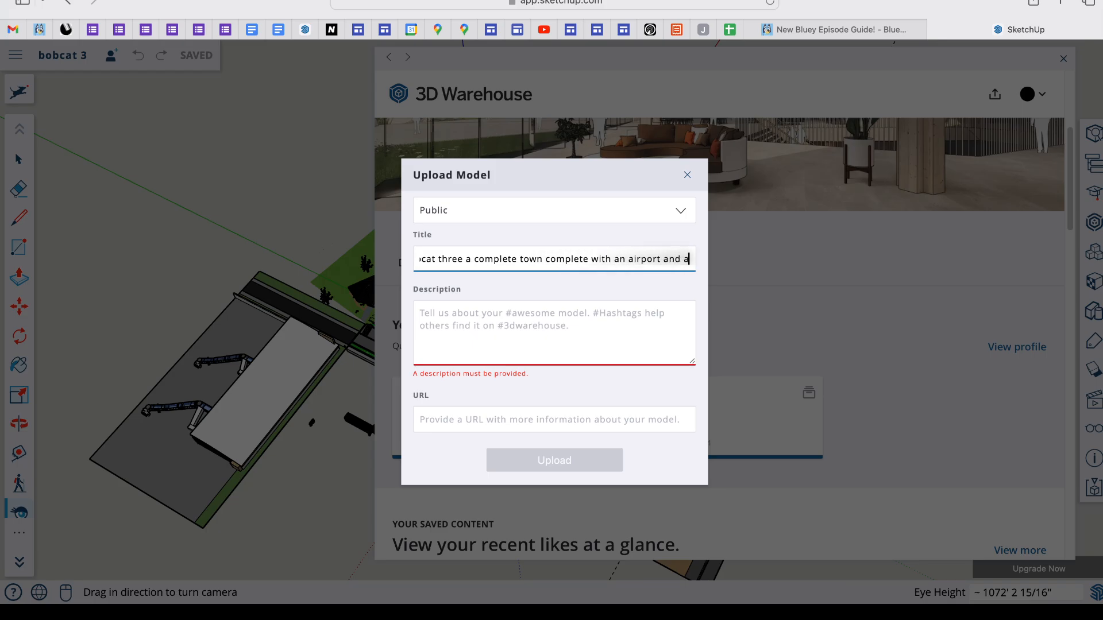
type(" bobcat dealership")
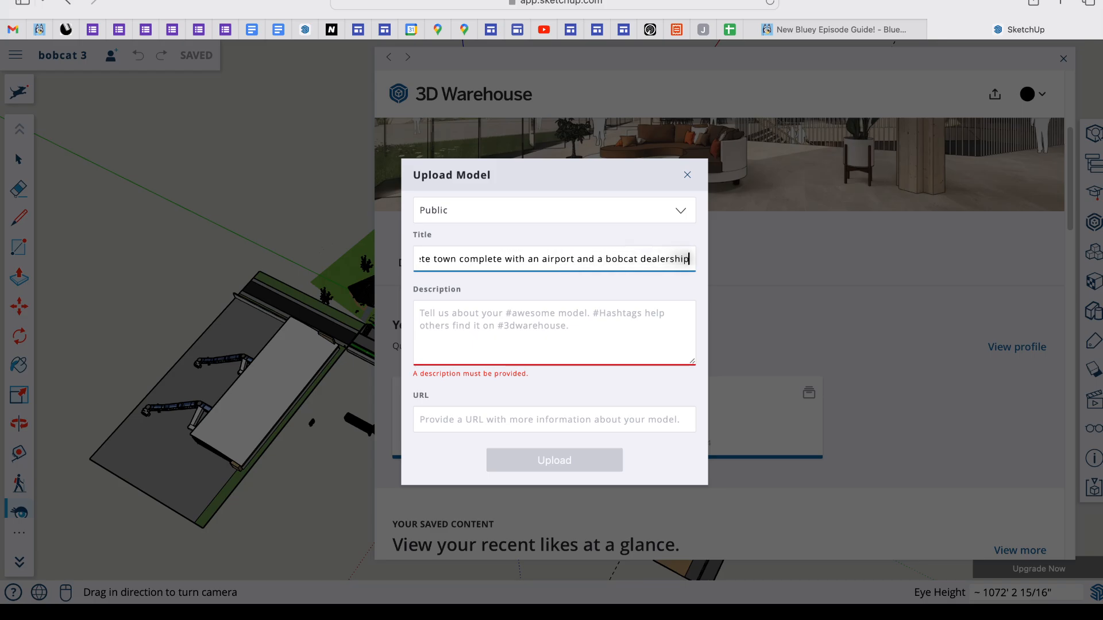
type("!")
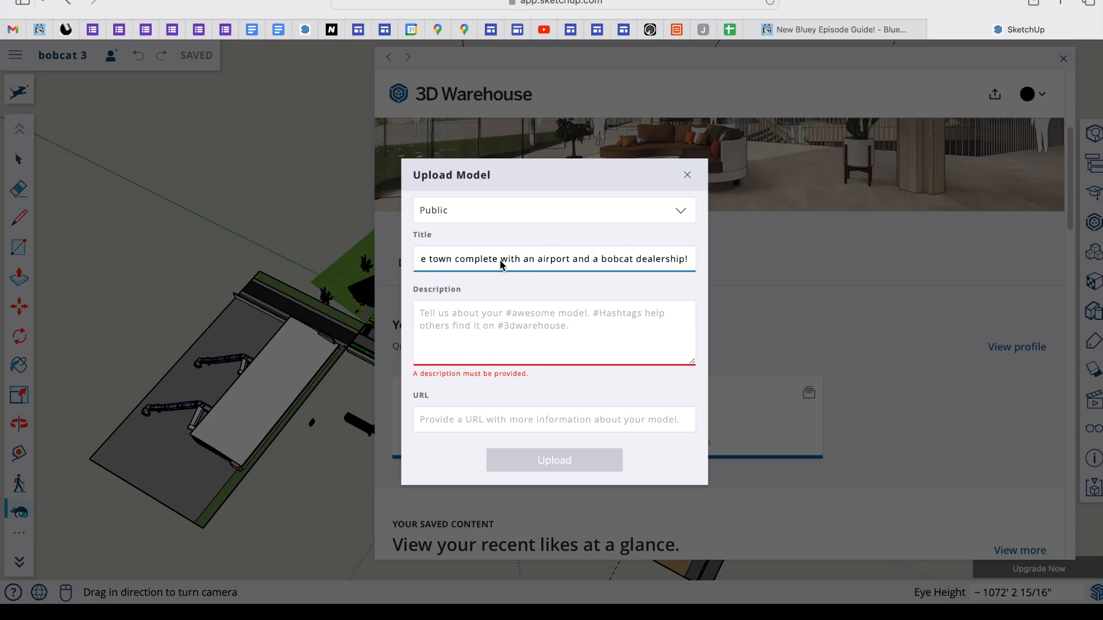
- Begin the upload's description with "Bobcat three is a popular model I've made on my YouTube channel"
left_click(562, 314)
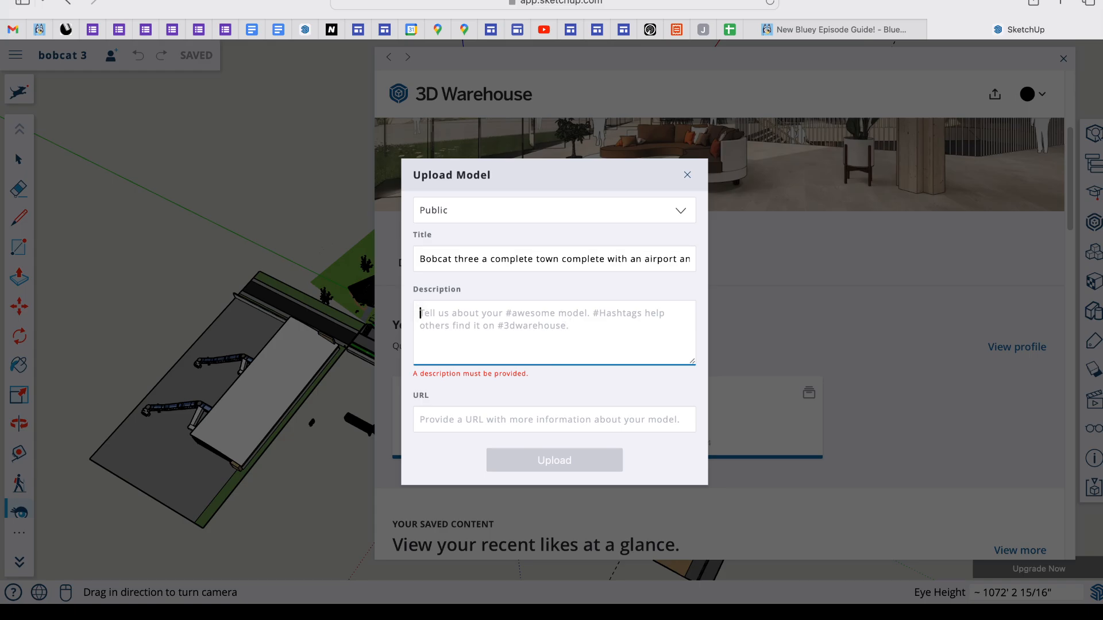
type("Bob cat three is a popular")
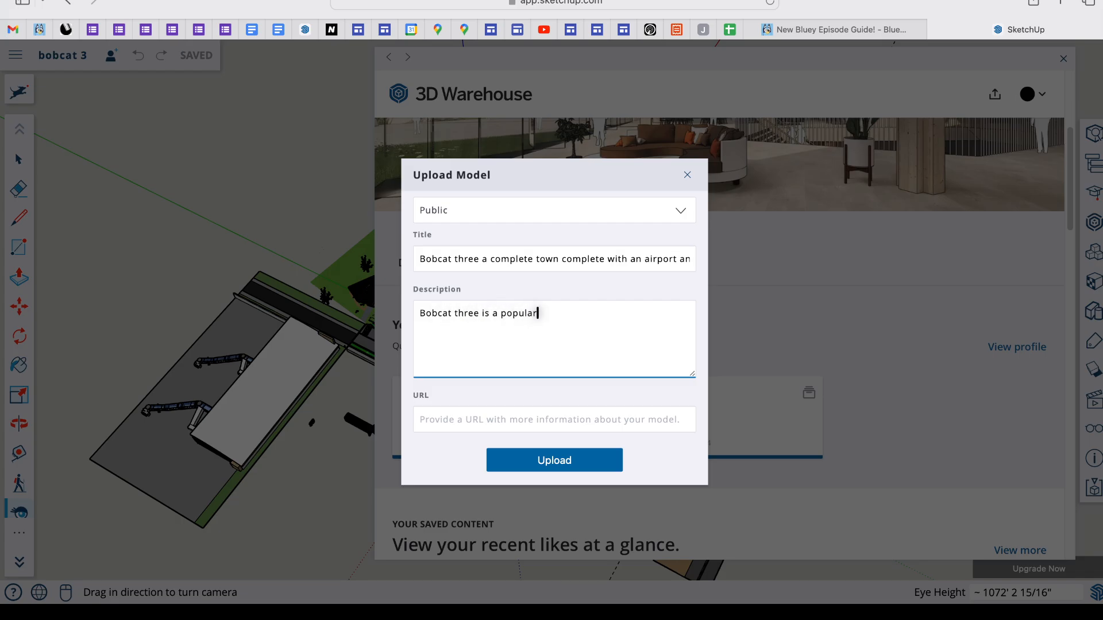
type(" model I've made")
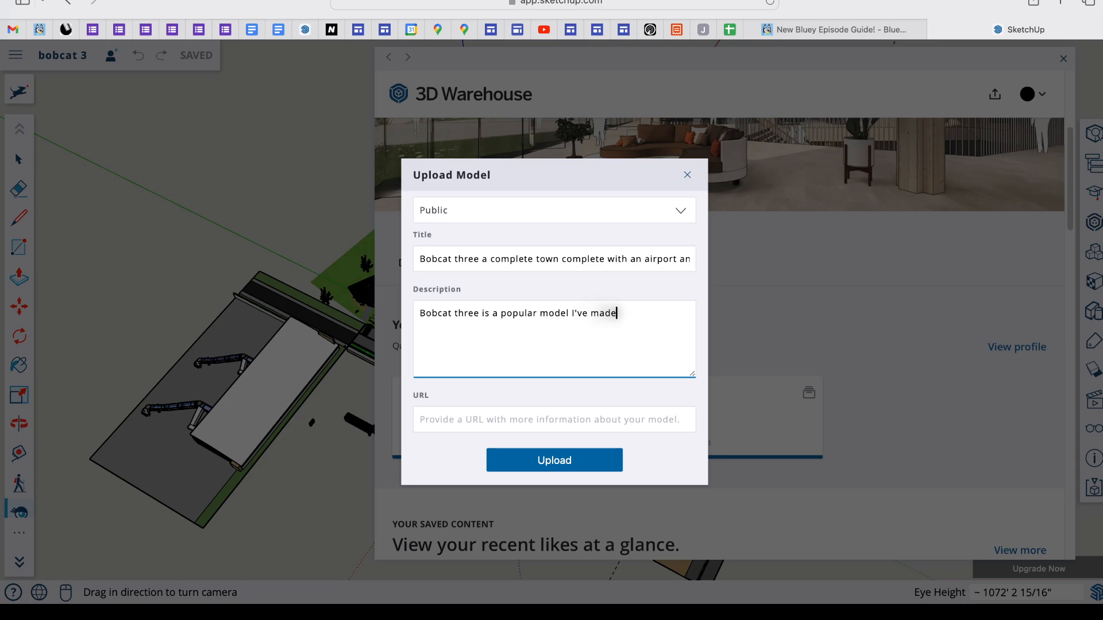
type(" on my YouTube channel")
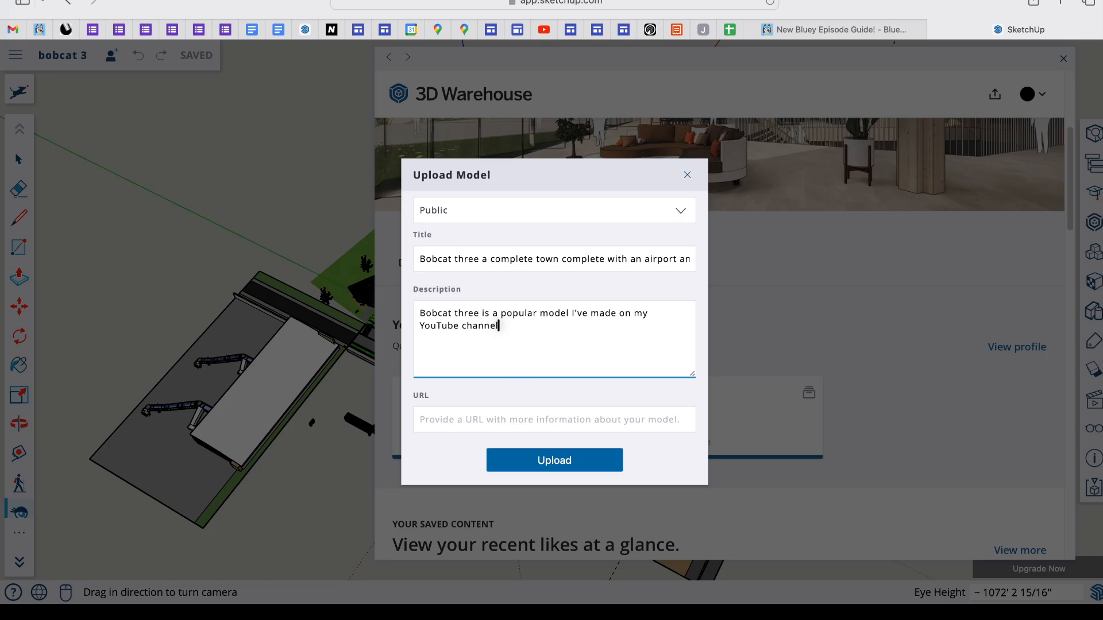
- Continue the description with "and it has a complete town with a bobcat dealership and an airport visit some of my other bills if you want to"
type("and it has a complete town")
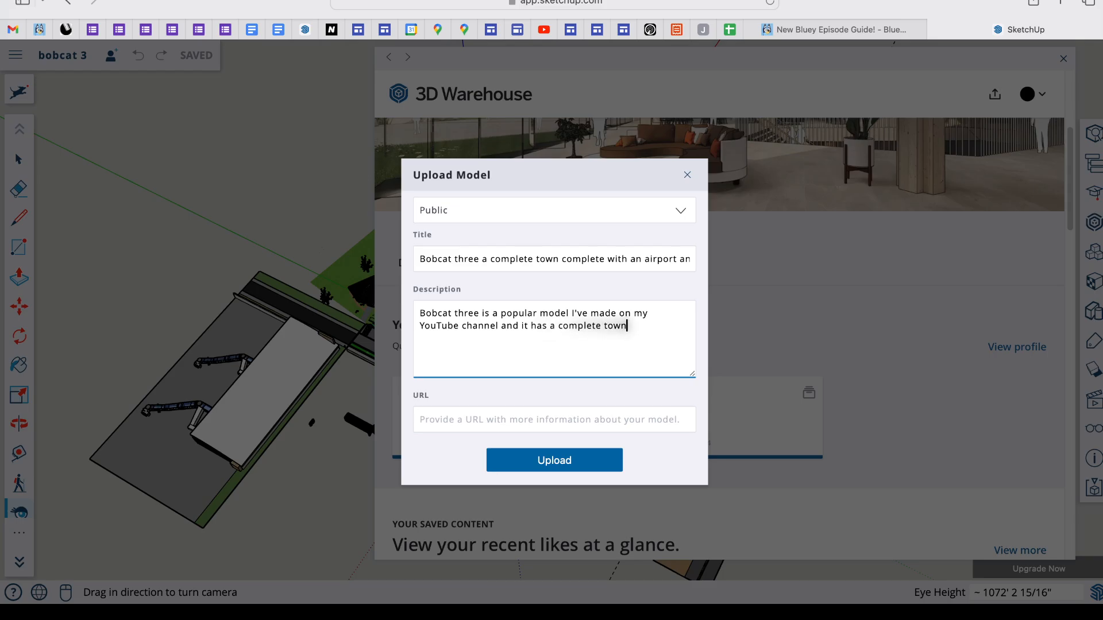
type(" with a bobcat dealership")
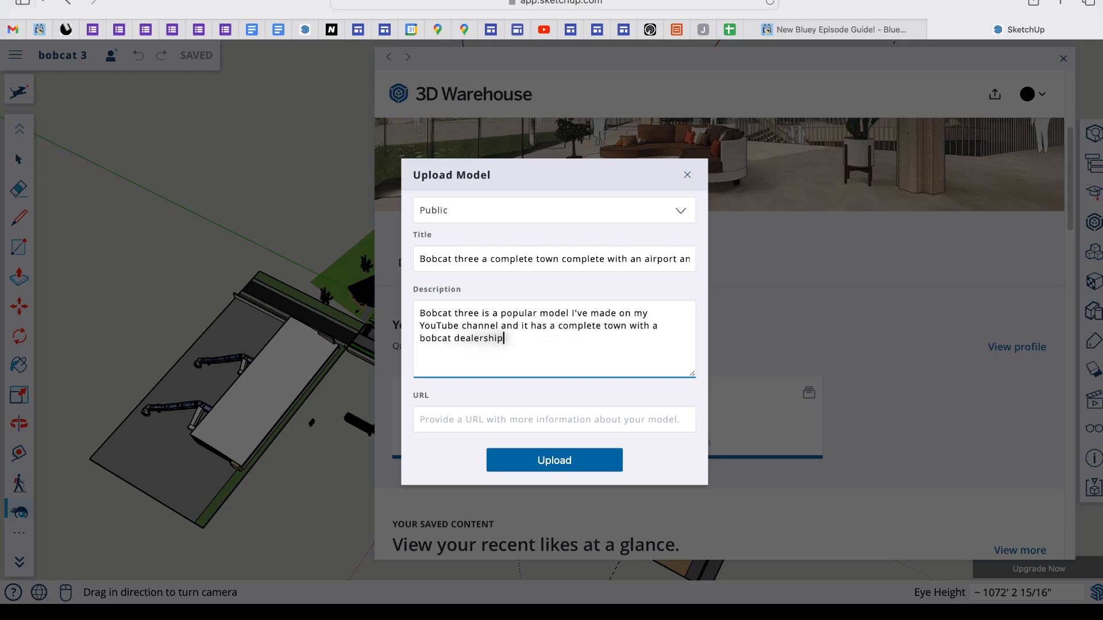
type(" and an airport")
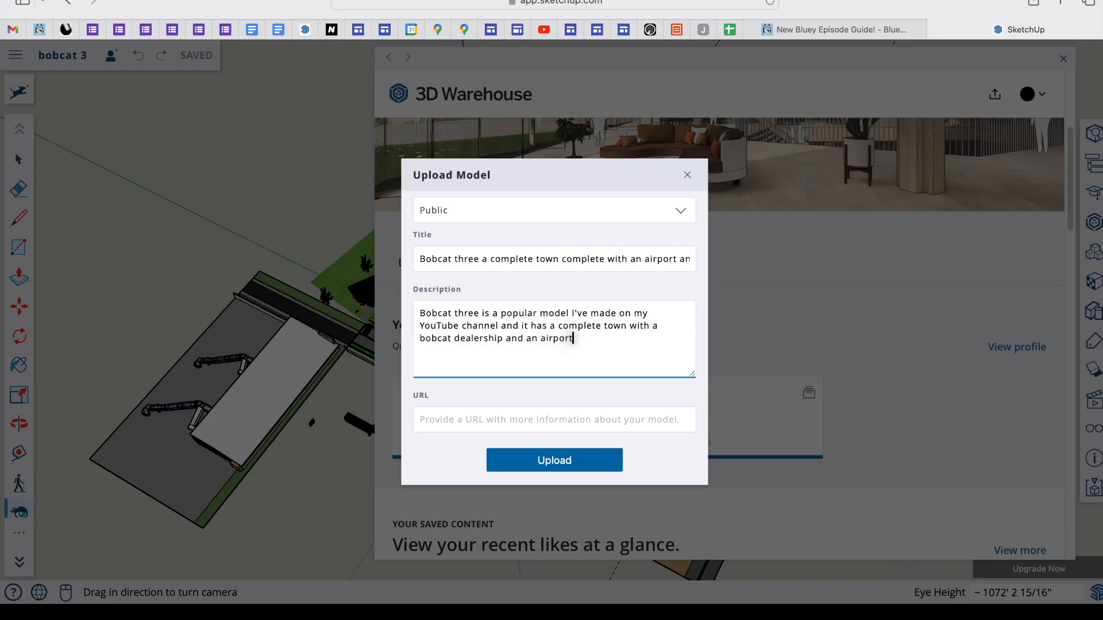
type(" visit some of my other bills")
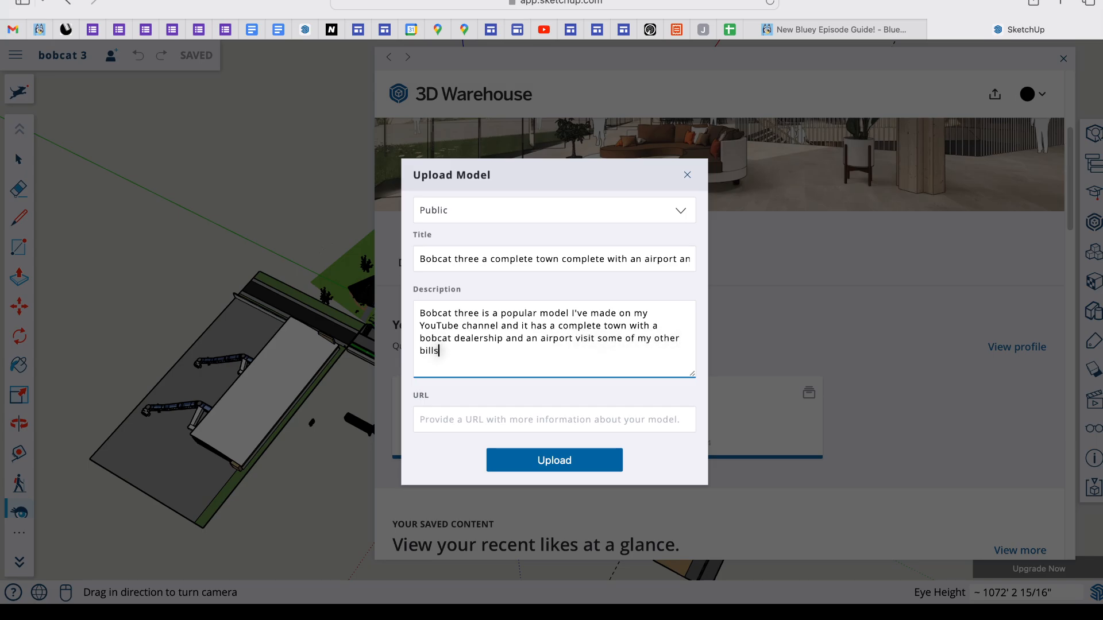
type(" if you want to")
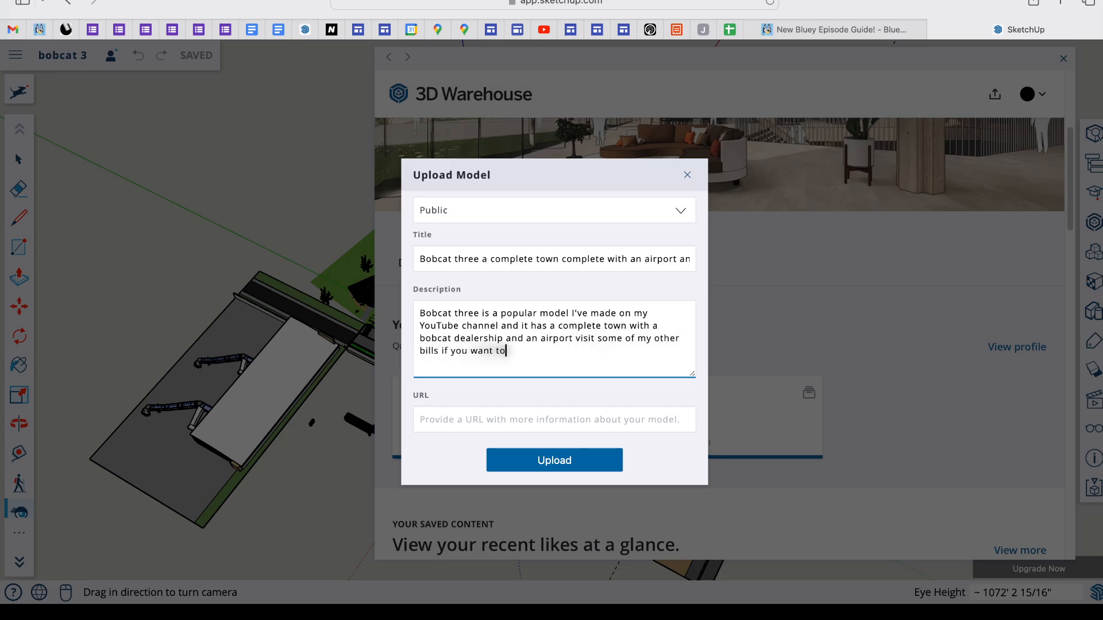
- Replace "bills" with "builds" in the description and submit the model upload
left_click(437, 351)
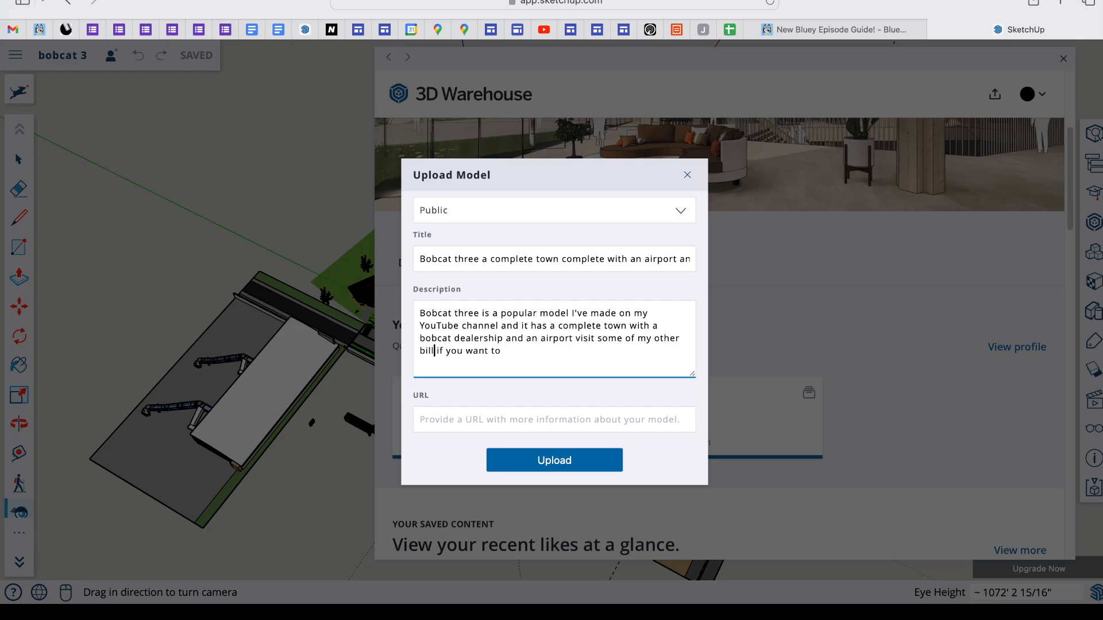
key("BackSpace")
key("BackSpace")
key("BackSpace")
key("BackSpace")
key("BackSpace")
type("builds")
left_click(571, 463)
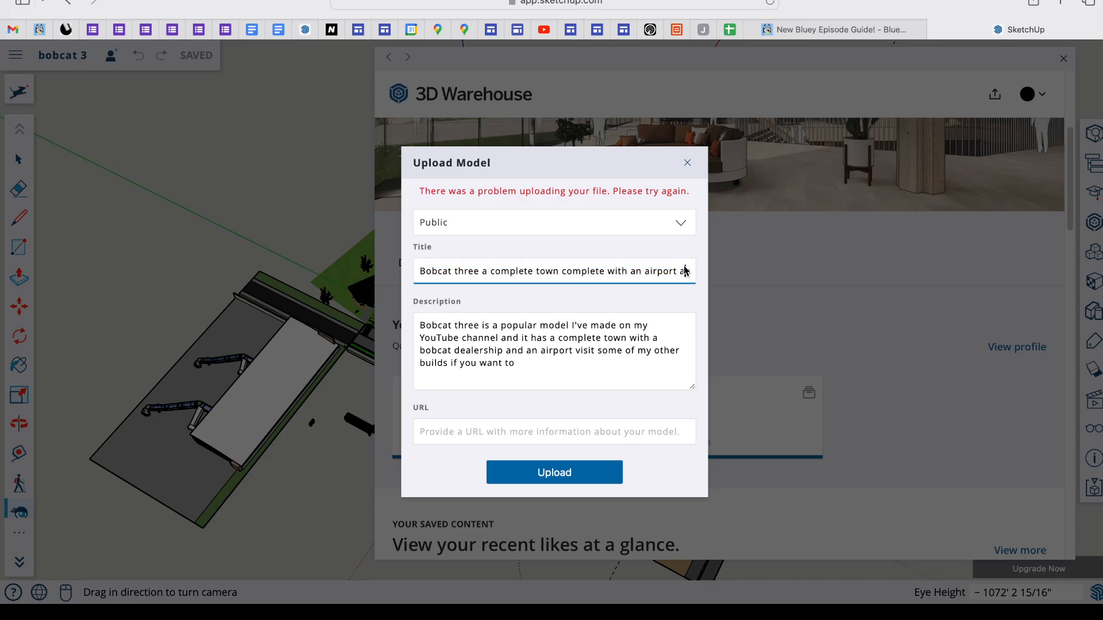
- Change the title to "Bobcat three a complete town complete with a bobcat, dealership and more" and submit the upload again
mouse_move(686, 272)
left_mouse_down()
mouse_move(611, 273)
mouse_move(697, 281)
mouse_move(688, 274)
left_mouse_up()
key("BackSpace")
key("BackSpace")
key("BackSpace")
key("BackSpace")
key("BackSpace")
key("BackSpace")
key("BackSpace")
key("BackSpace")
key("BackSpace")
key("BackSpace")
key("BackSpace")
key("BackSpace")
type("bobcat, dealership and more")
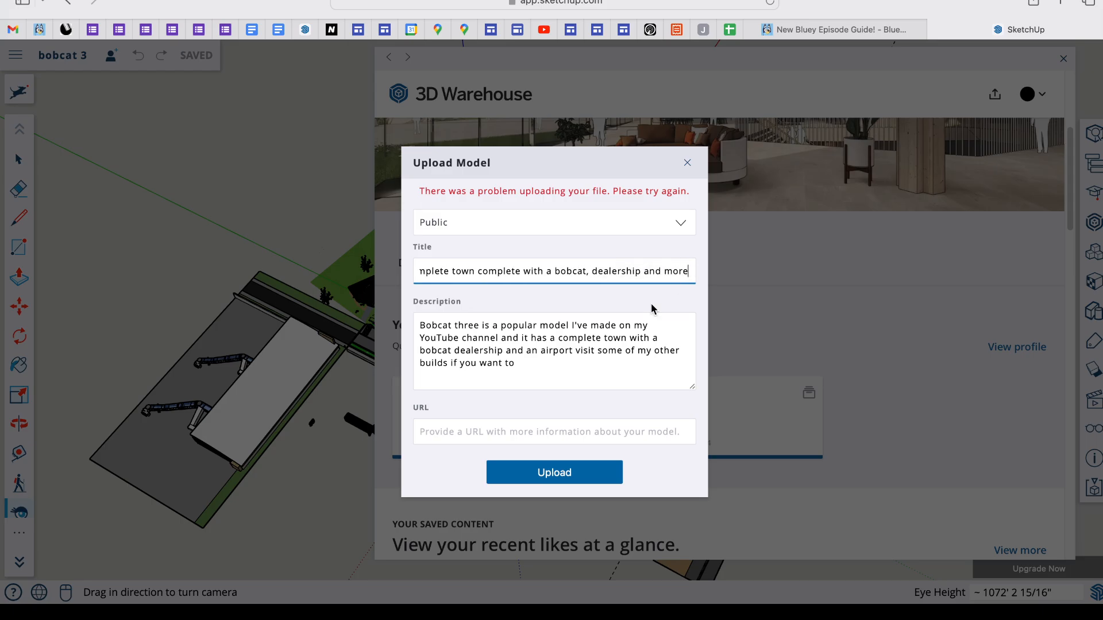
left_click(534, 474)
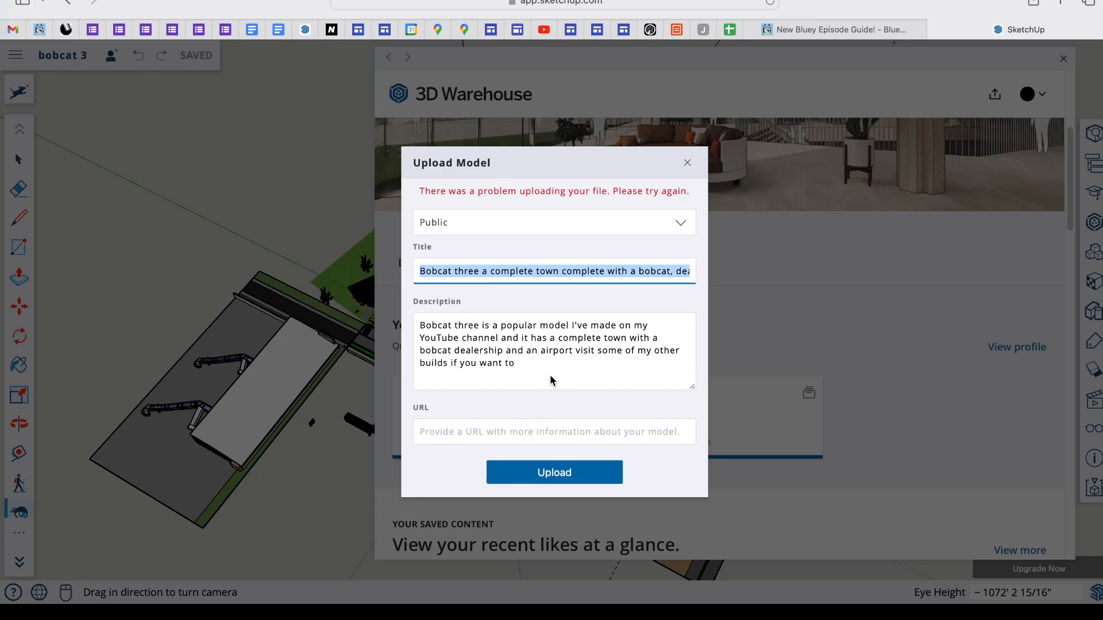
- Retitle the model "Bobcat three a complete town with a bobcat dealership" and submit the upload again
key("BackSpace")
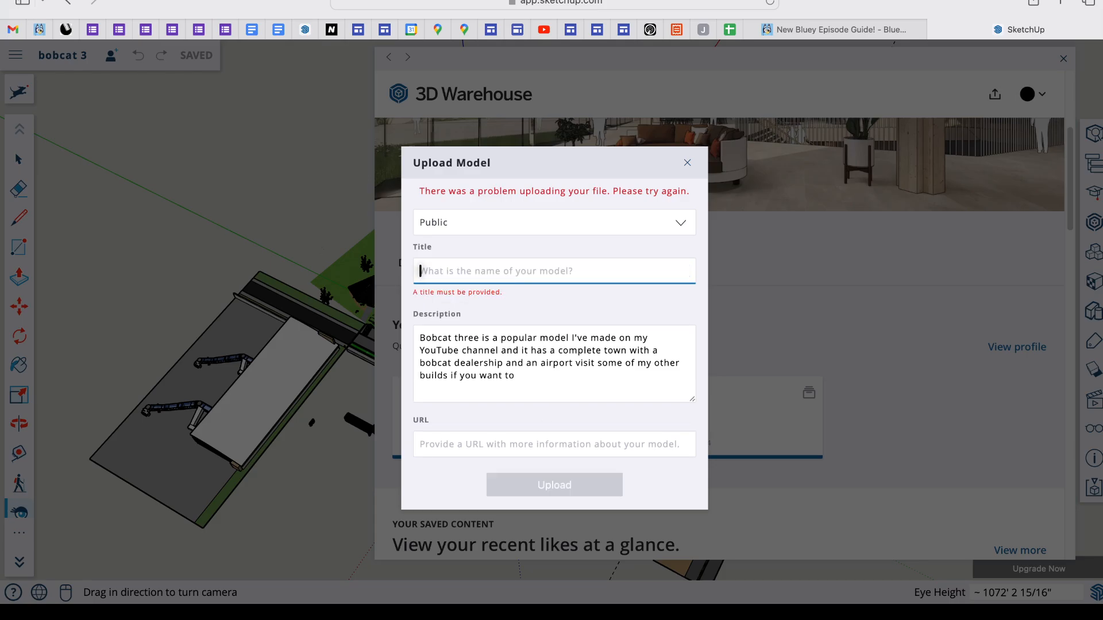
type("Bobcat three a")
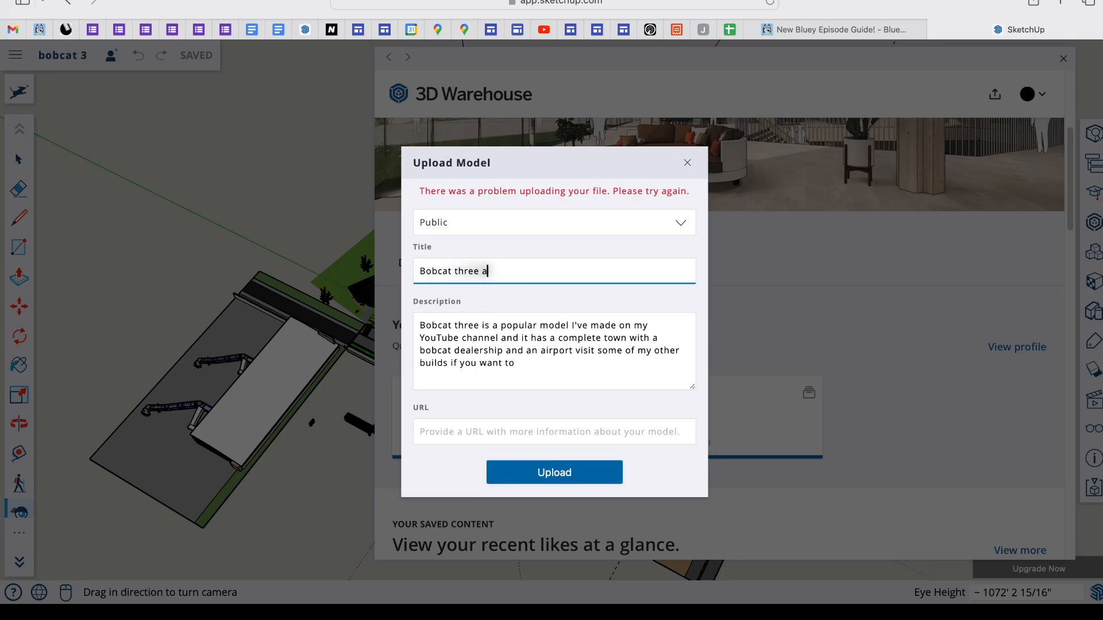
type(" complete town")
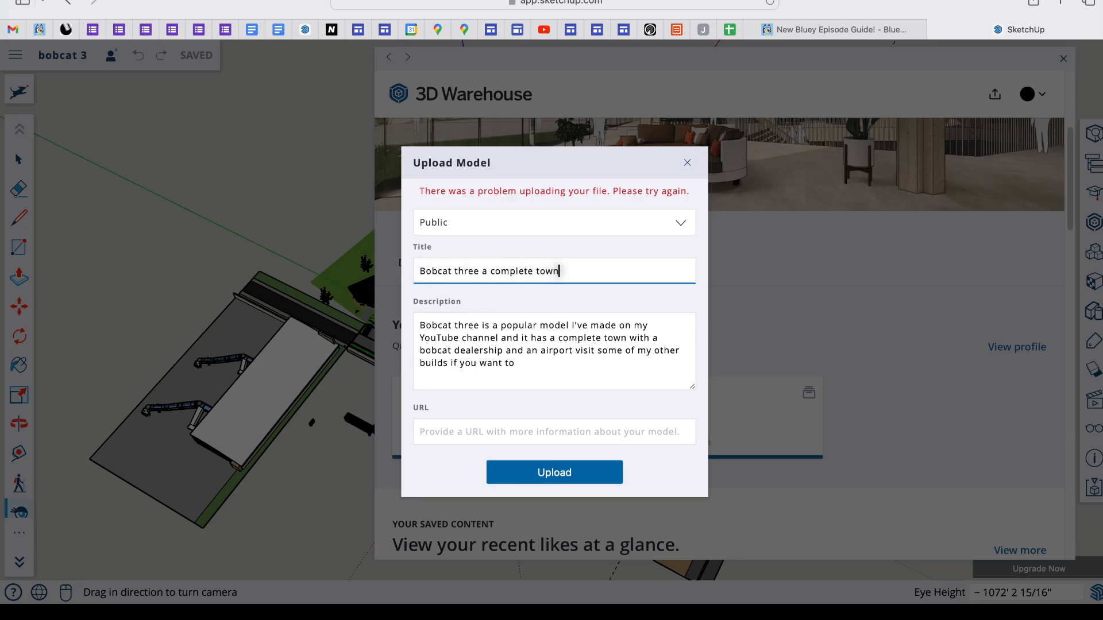
type(" with a bobcat dealership")
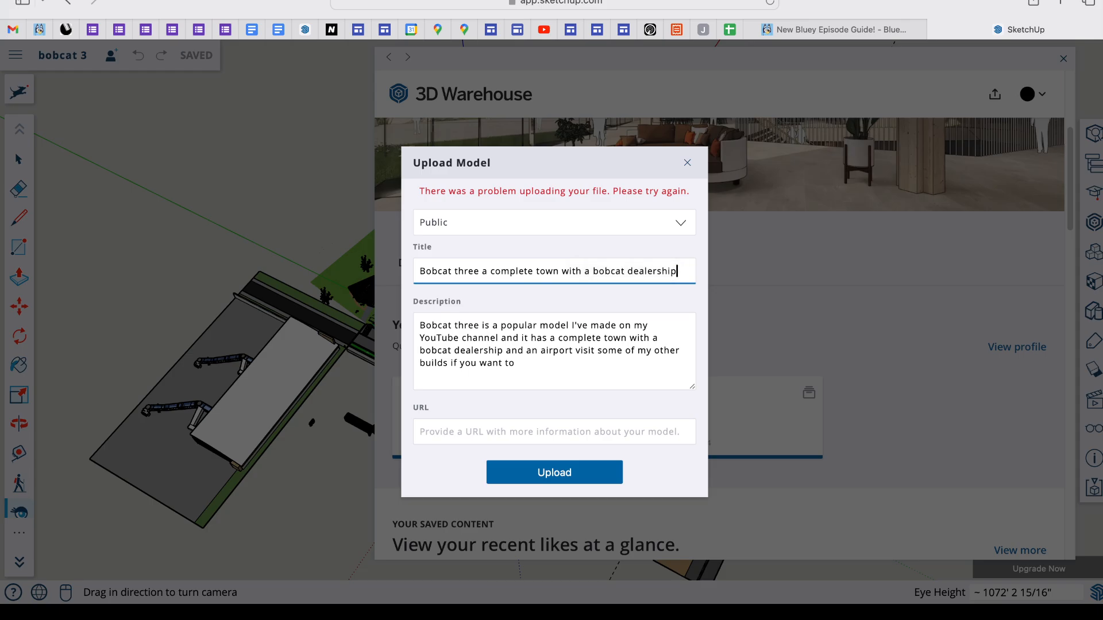
left_click(589, 471)
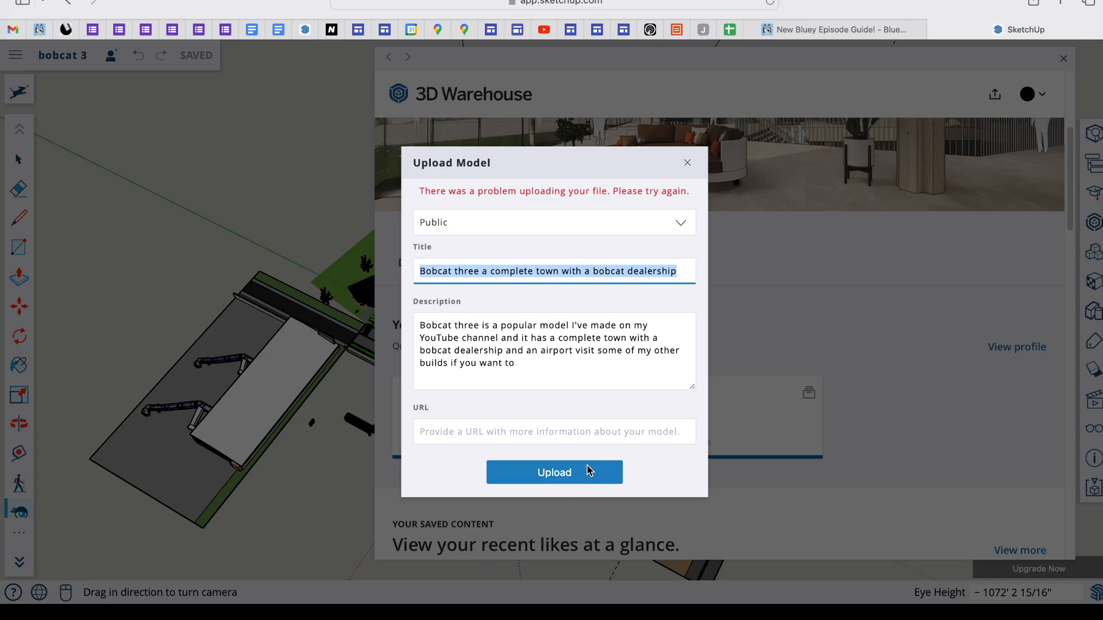
- Remove "with a bobcat dealership" from the title, leaving "Bobcat three a complete town", and retry the upload
left_click_drag(589, 471, 669, 275)
left_click_drag(681, 273, 592, 265)
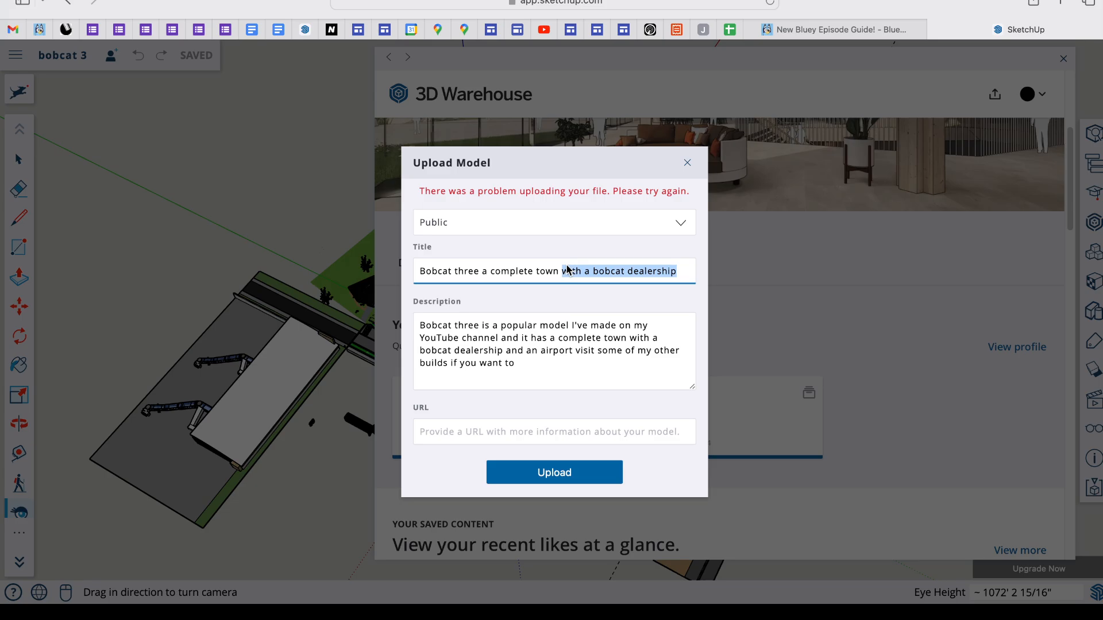
key("BackSpace")
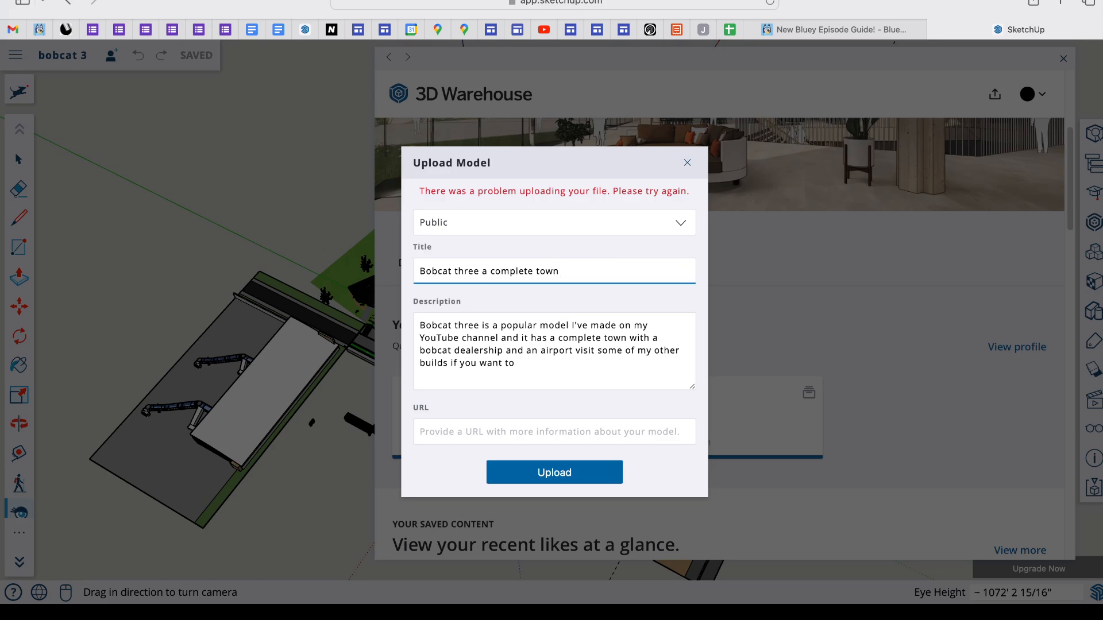
left_click(553, 468)
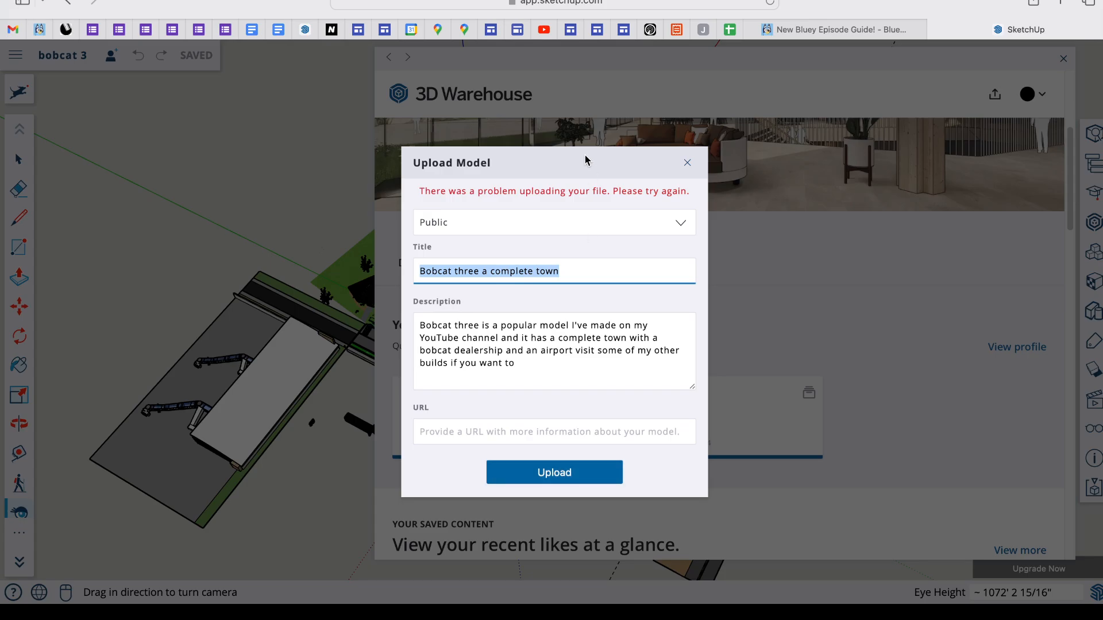
- Replace the title with "A complete town with a bobcat dealership" and resubmit the model
key("BackSpace")
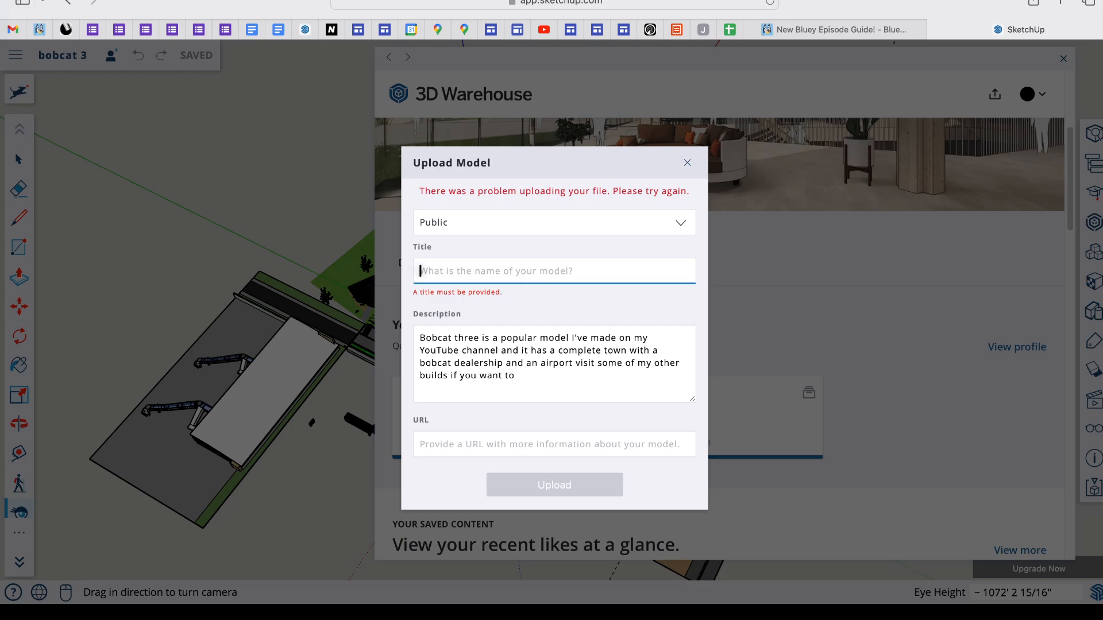
type("A complete town with")
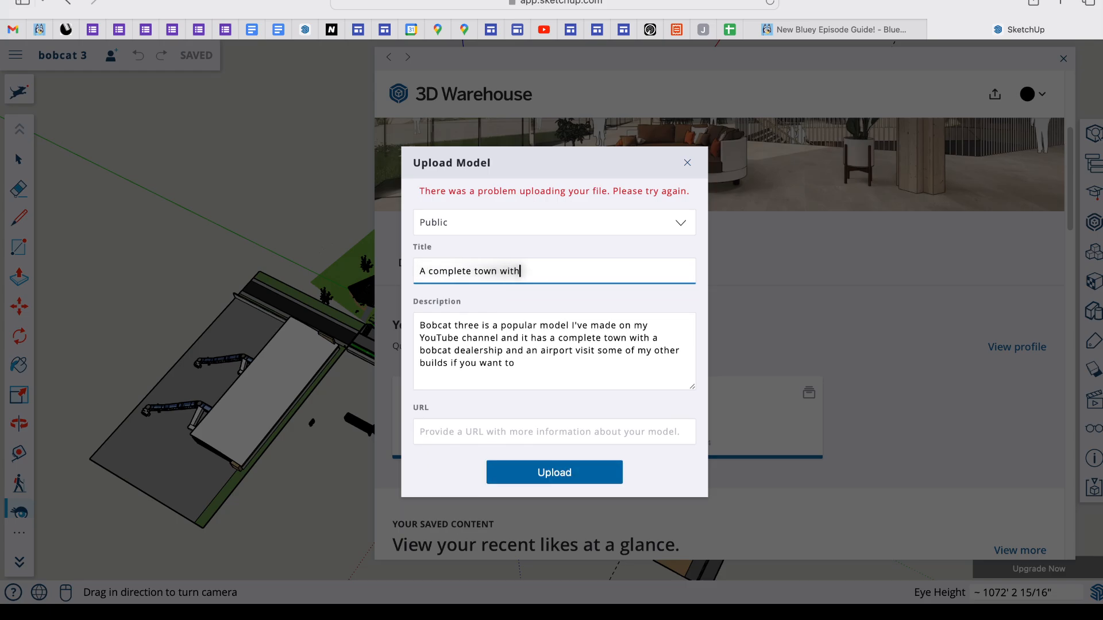
type(" a bobcat dealership")
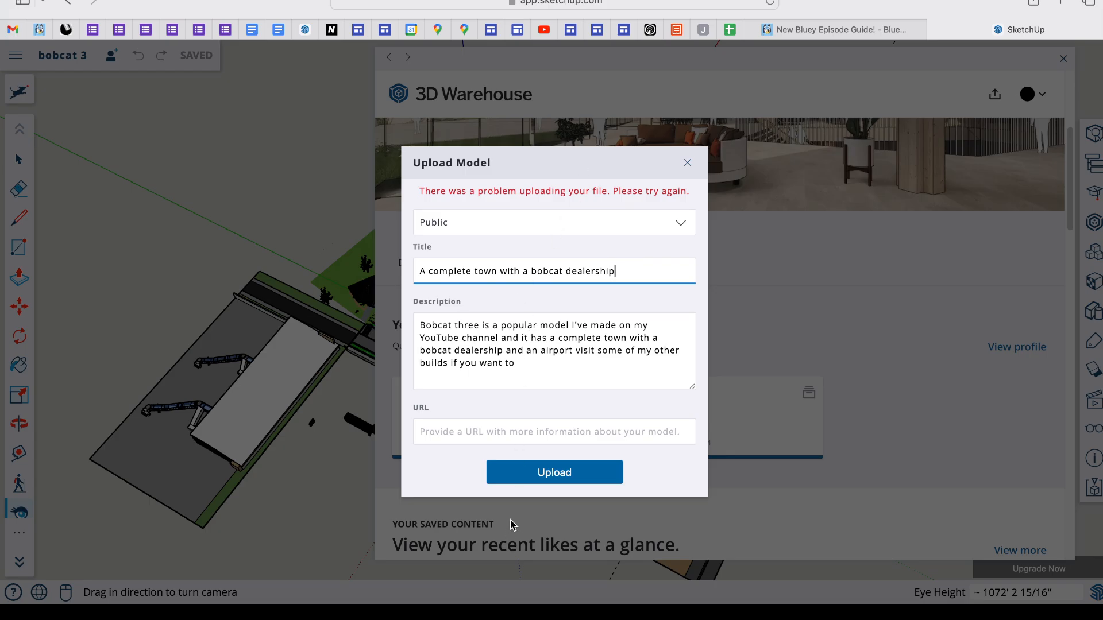
left_click(527, 472)
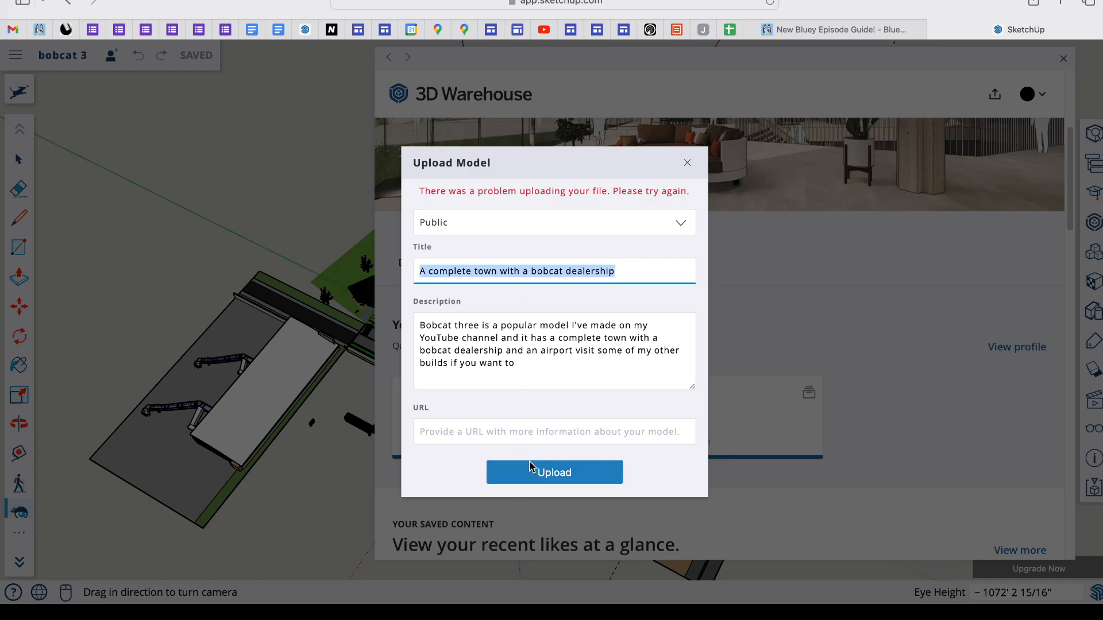
- Set the title to just "Bobcat three" and submit the upload again
key("BackSpace")
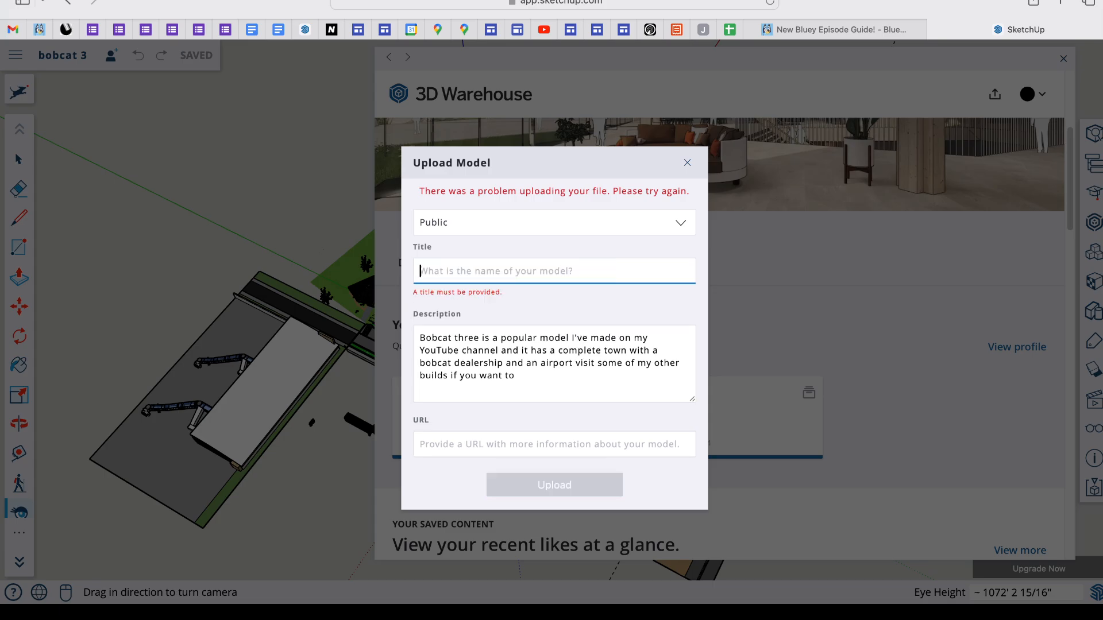
type("Bob")
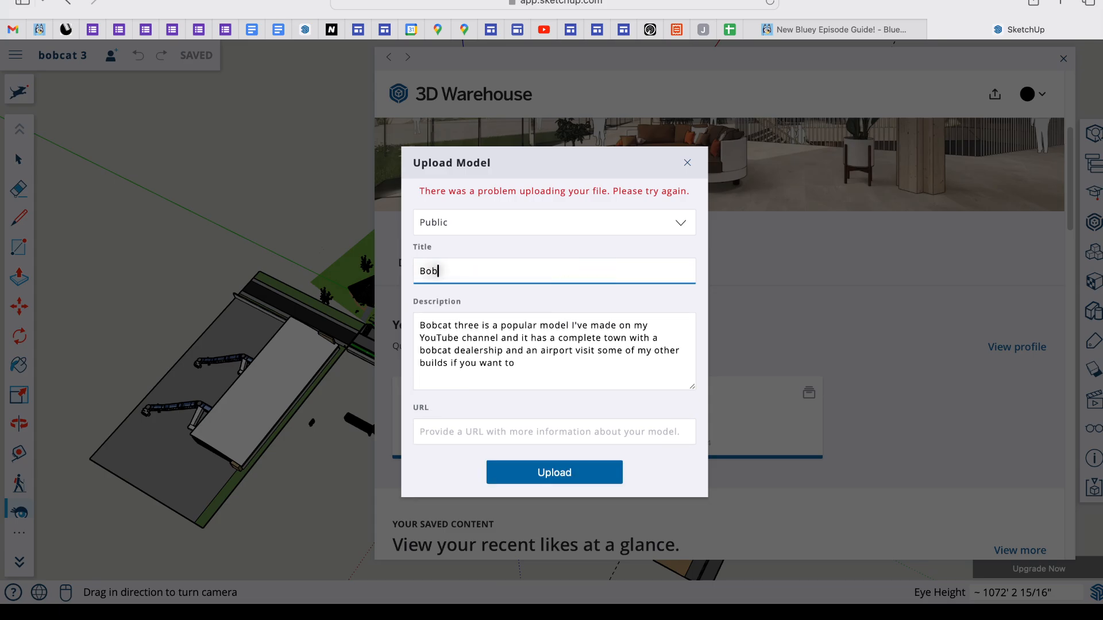
type(" cat three")
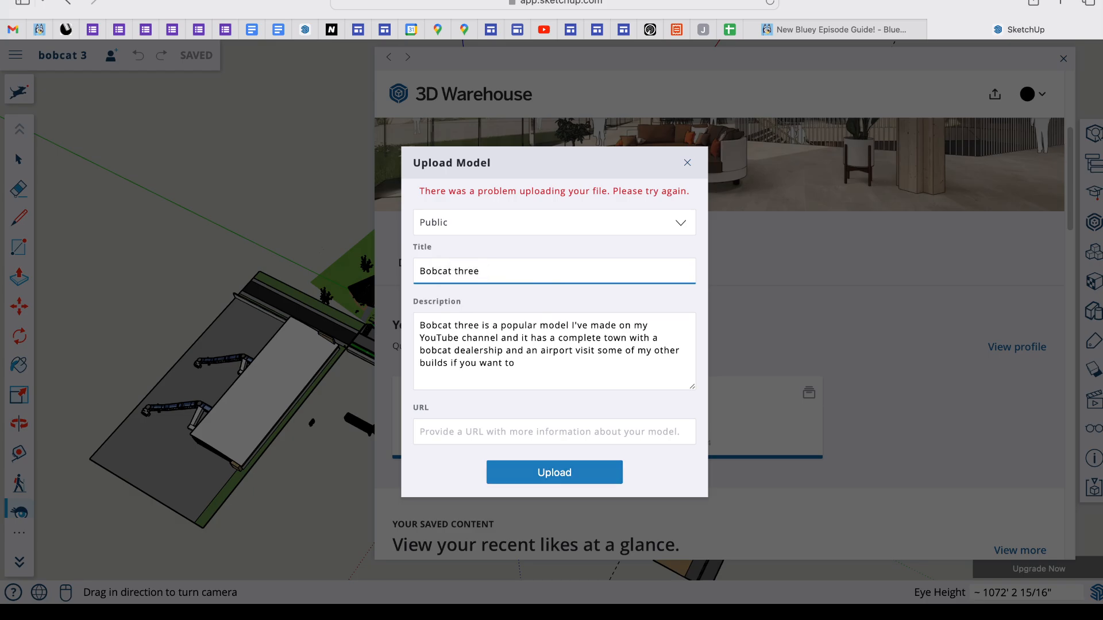
left_click(586, 478)
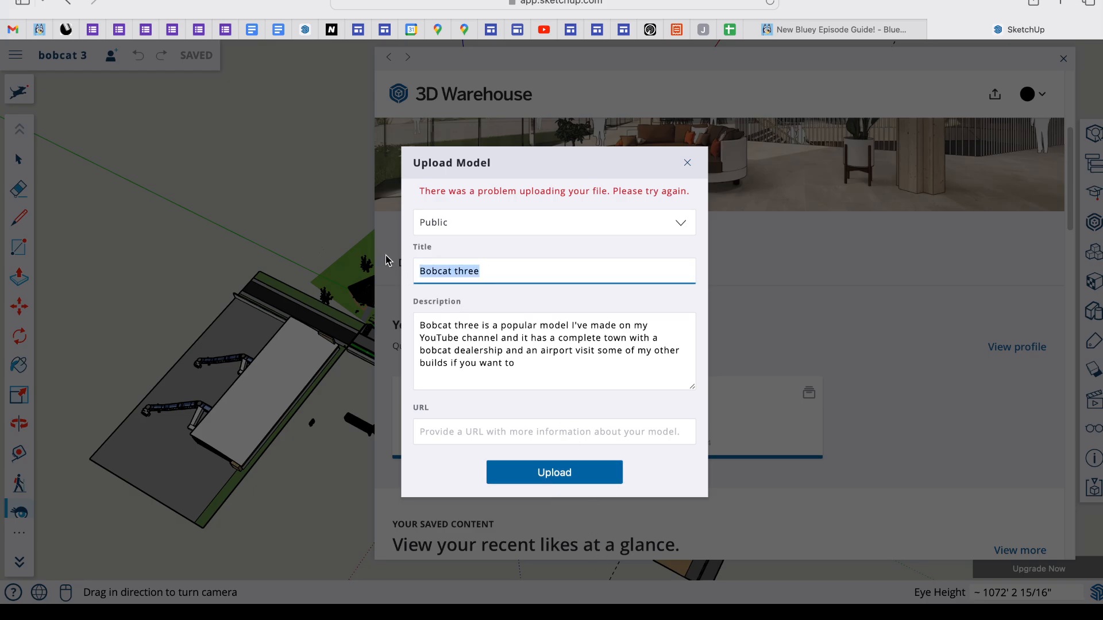
- Change the title's capital B to lowercase, making it "bobcat three", and retry the upload
left_click(426, 271)
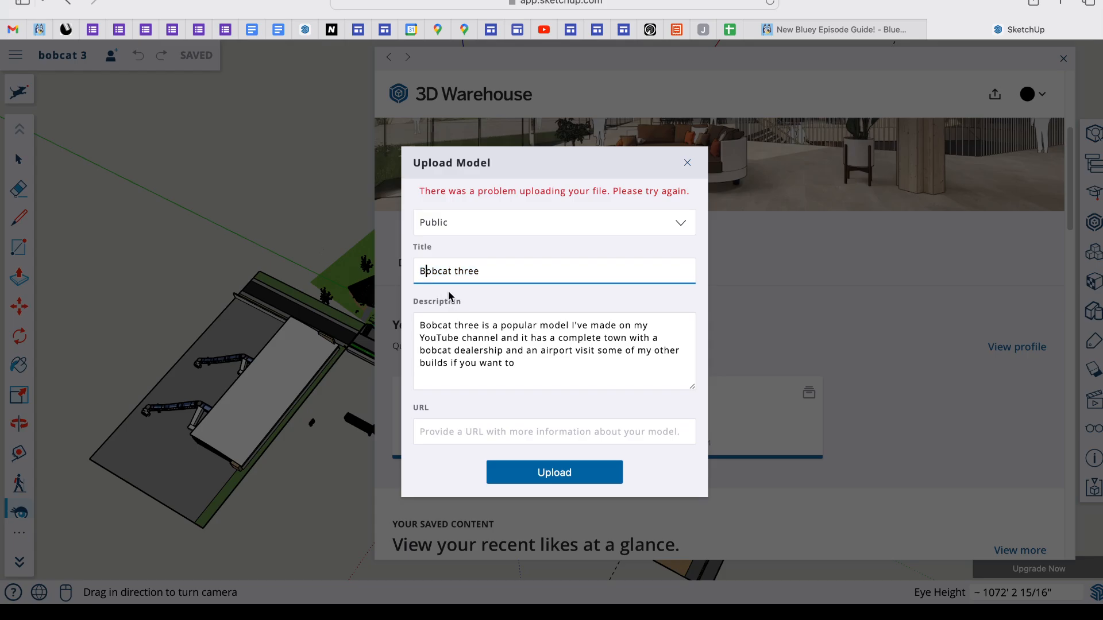
key("BackSpace")
type("b")
left_click(578, 476)
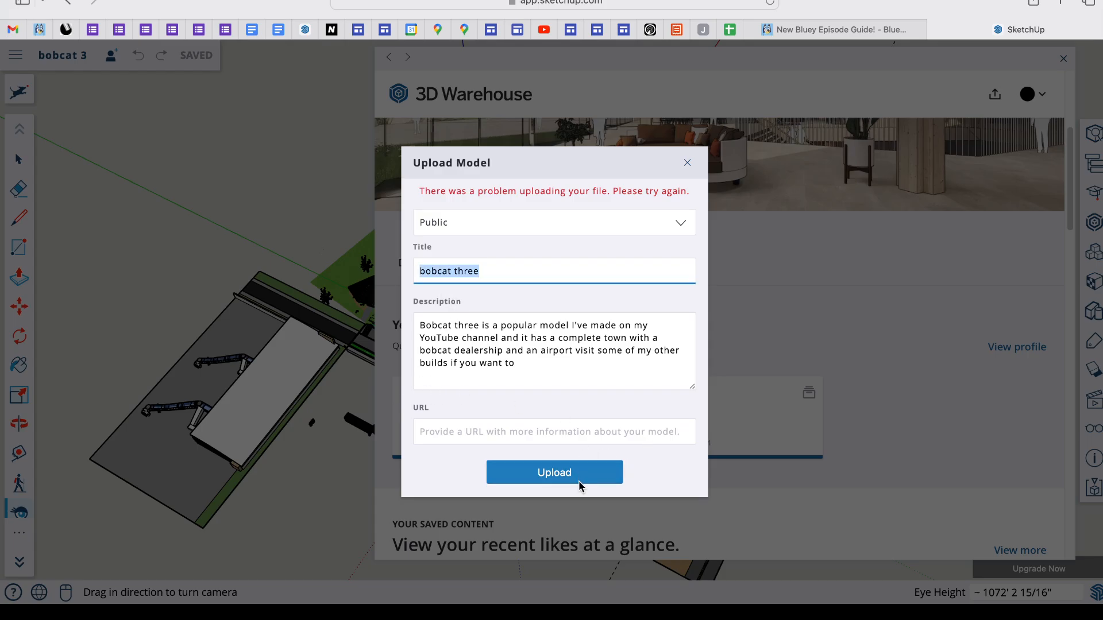
- Replace the model's title with "Awesome town"
key("BackSpace")
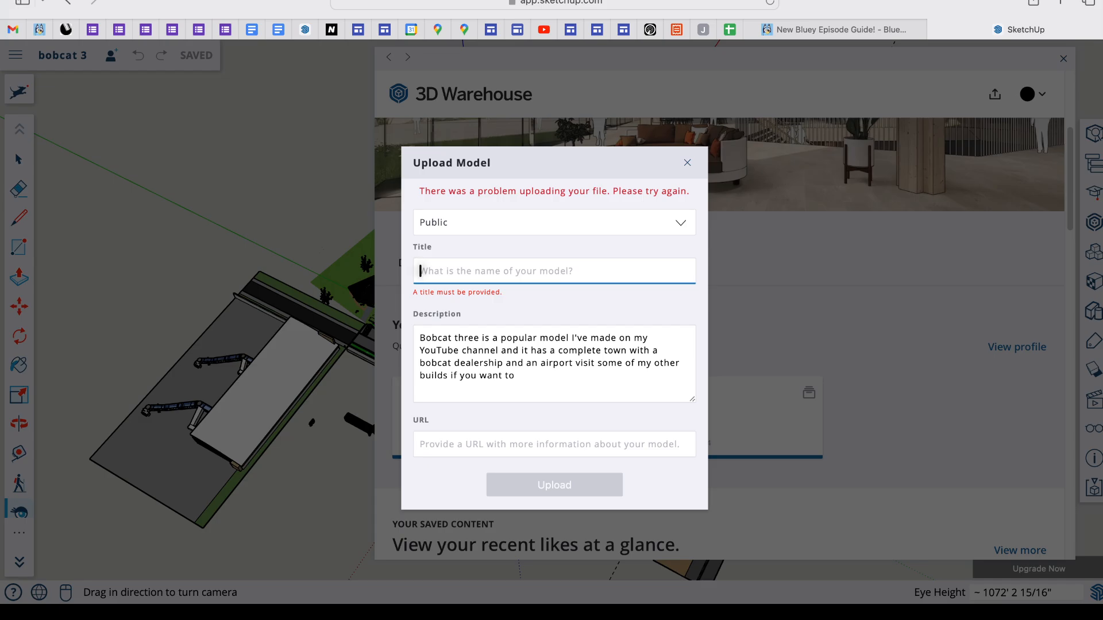
type("Awesome town")
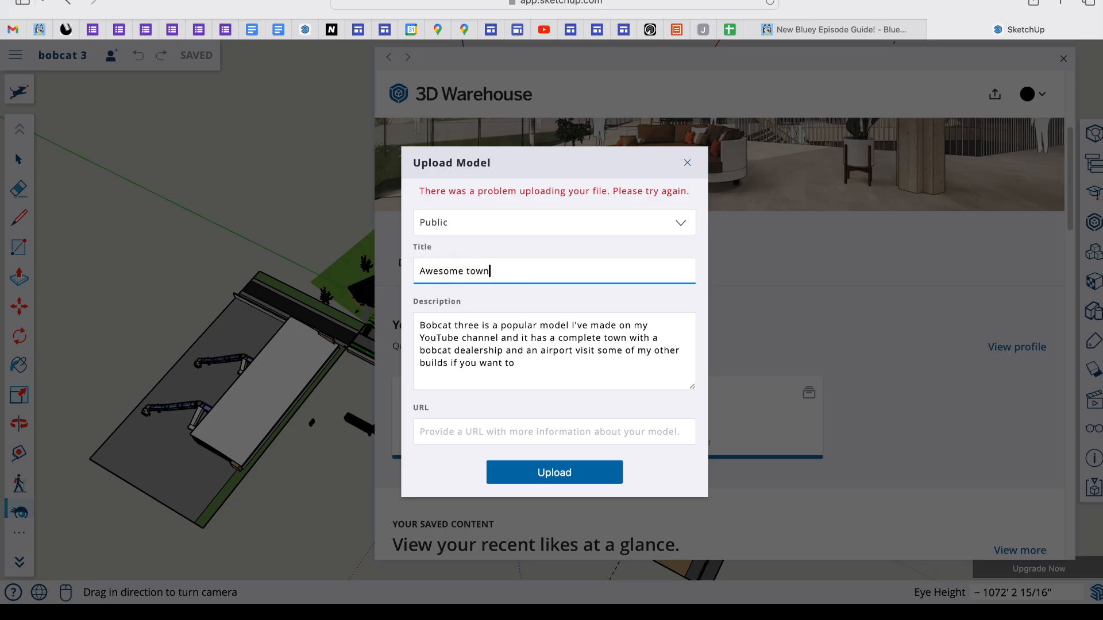
key("super+a")
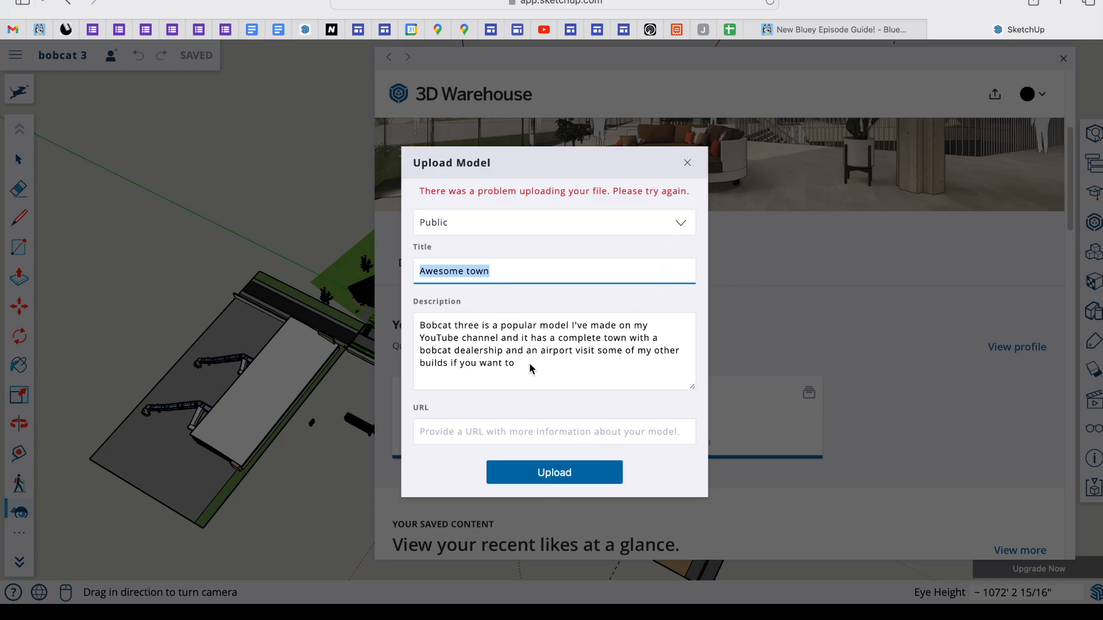
- Shorten the description by deleting everything after "Bobcat three is a popular model I've made on my YouTube channel"
left_click(508, 363)
left_click_drag(530, 364, 419, 339)
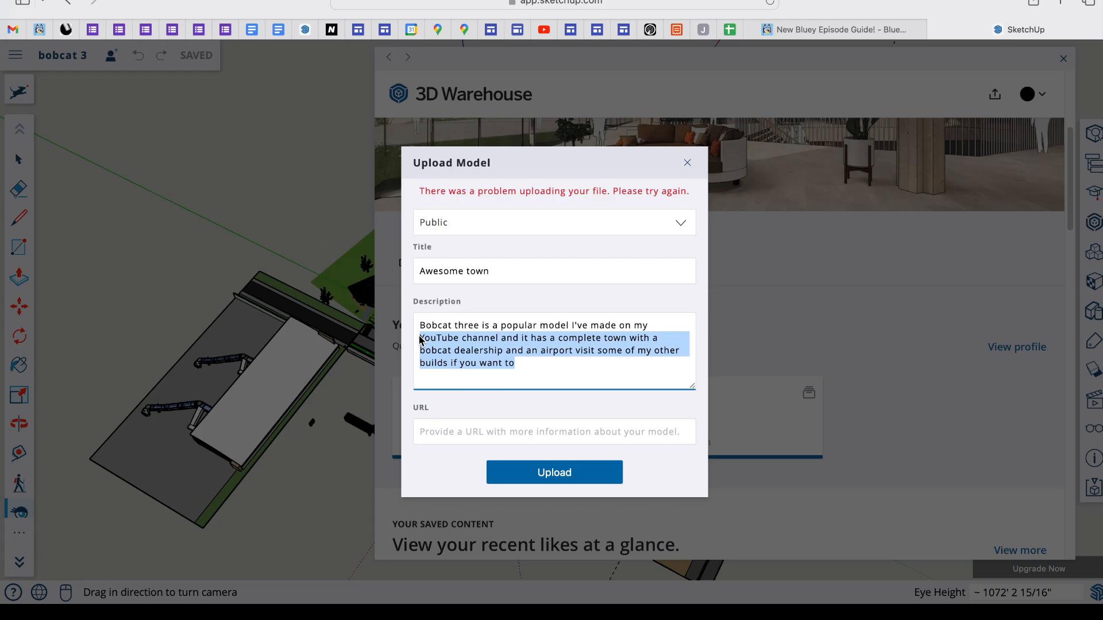
left_click_drag(420, 339, 506, 341)
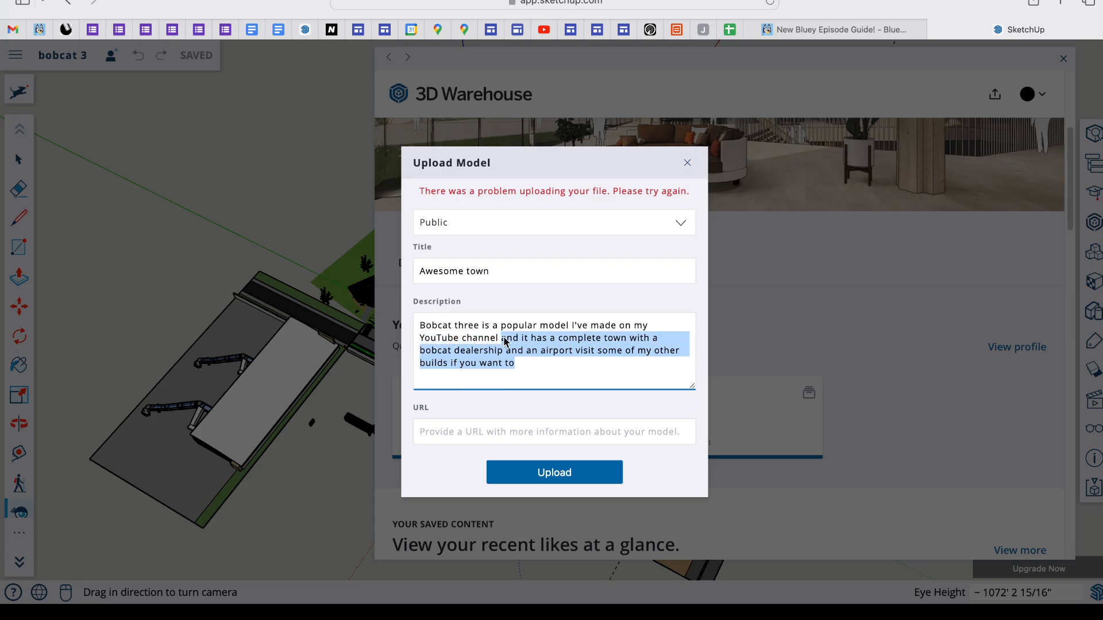
key("BackSpace")
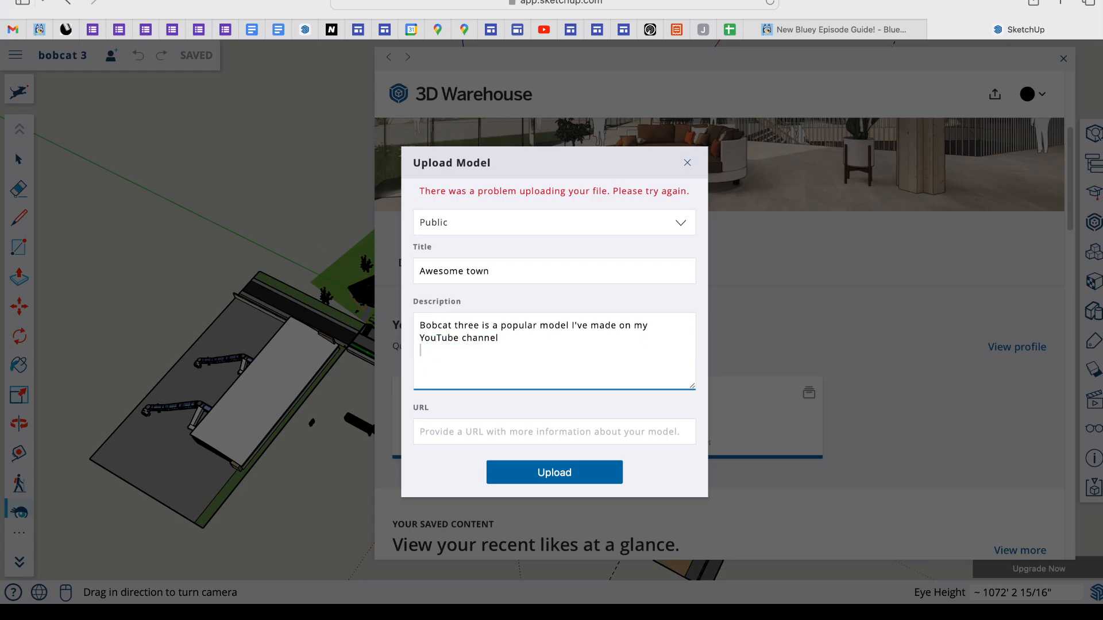
key("shift+Tab")
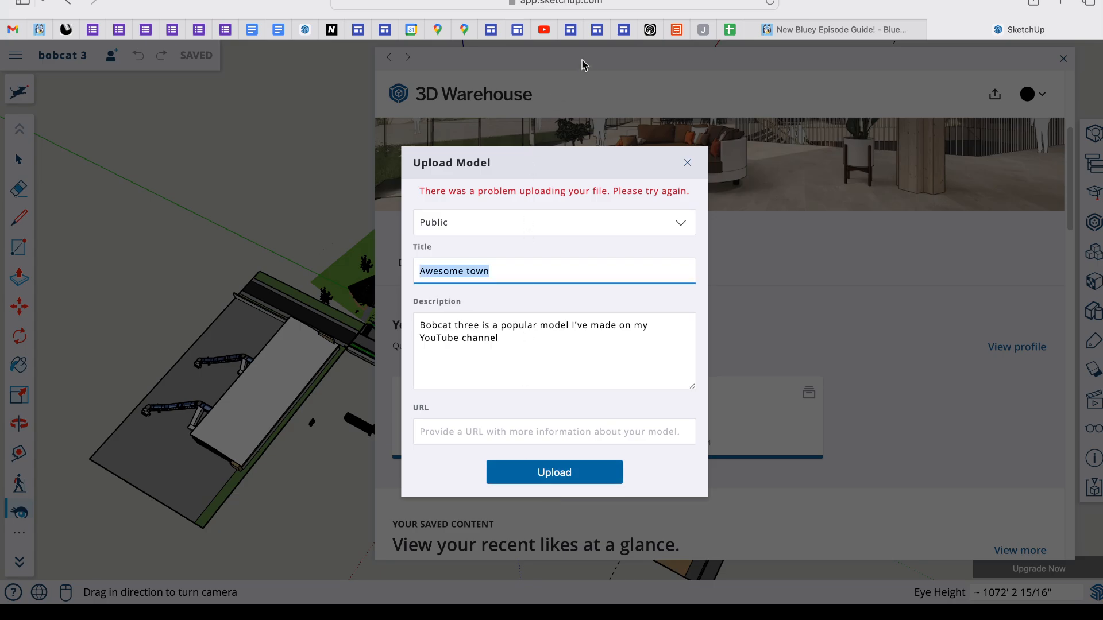
left_click(579, 14)
key("super+c")
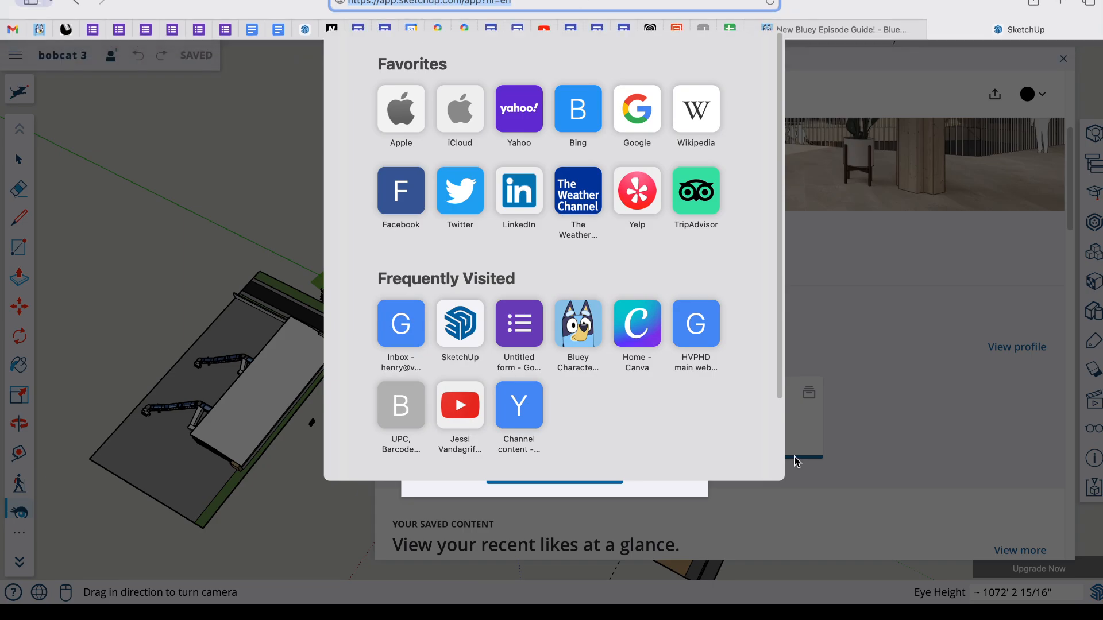
left_click(675, 495)
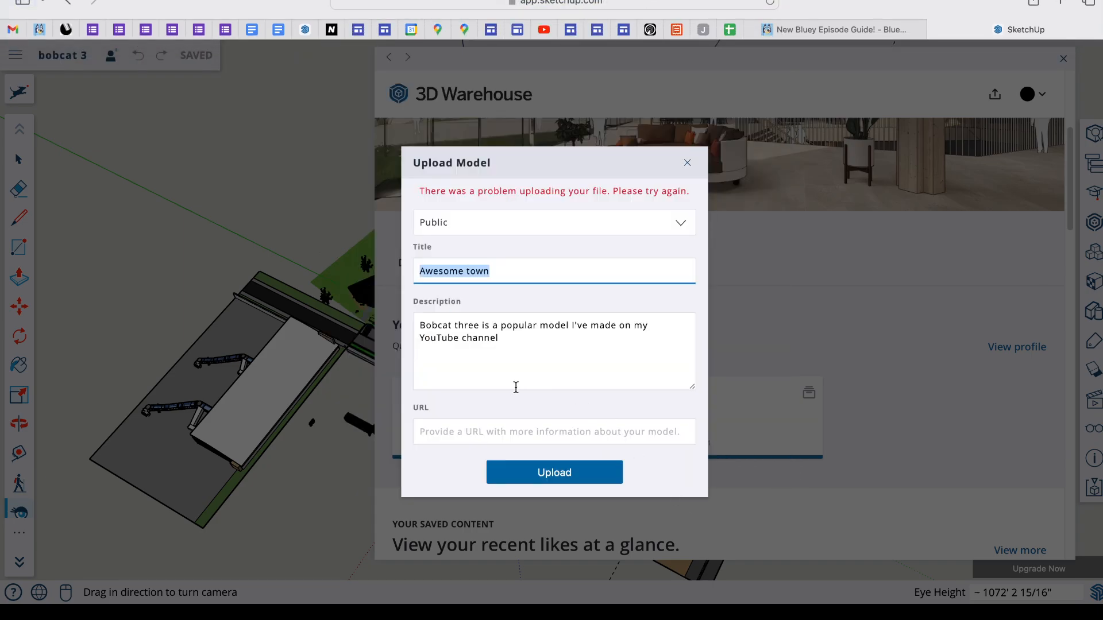
left_click(488, 426)
key("super+v")
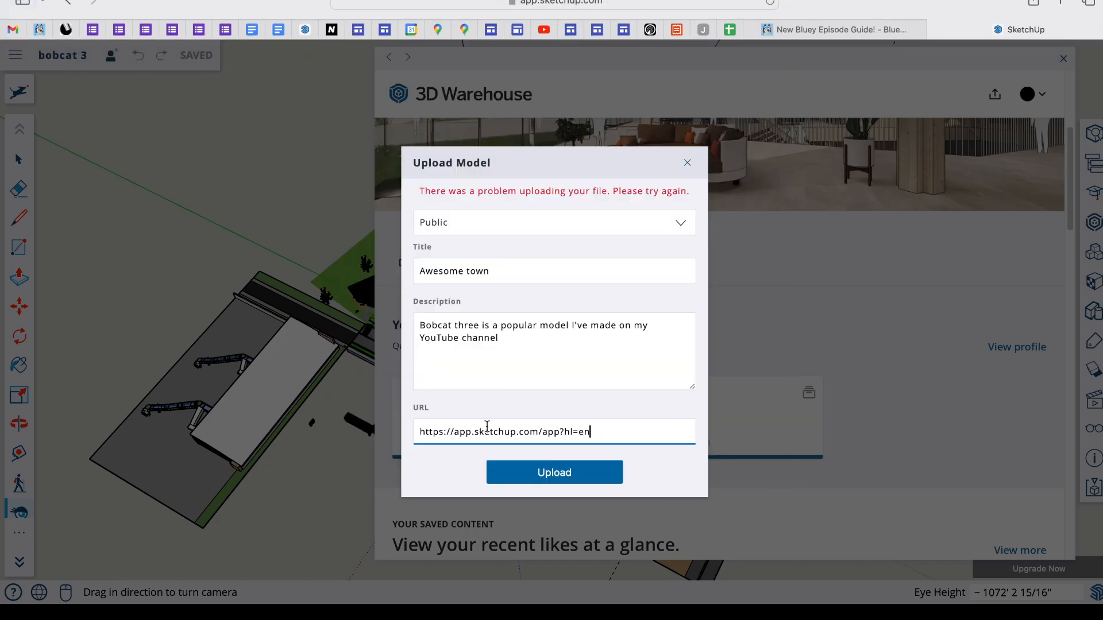
left_click(544, 482)
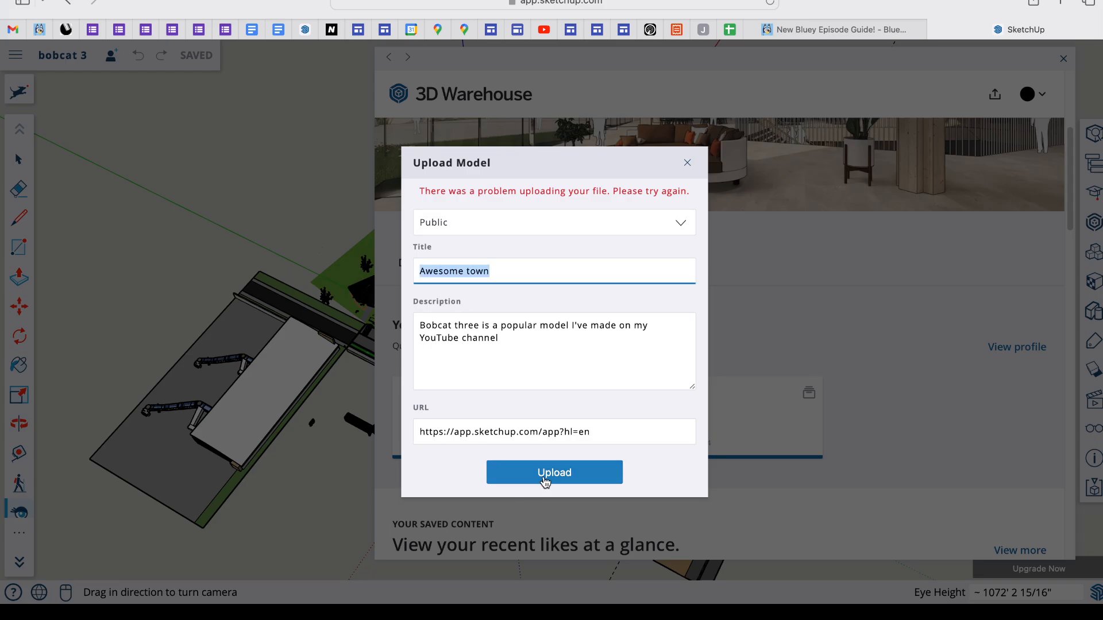
left_click(545, 481)
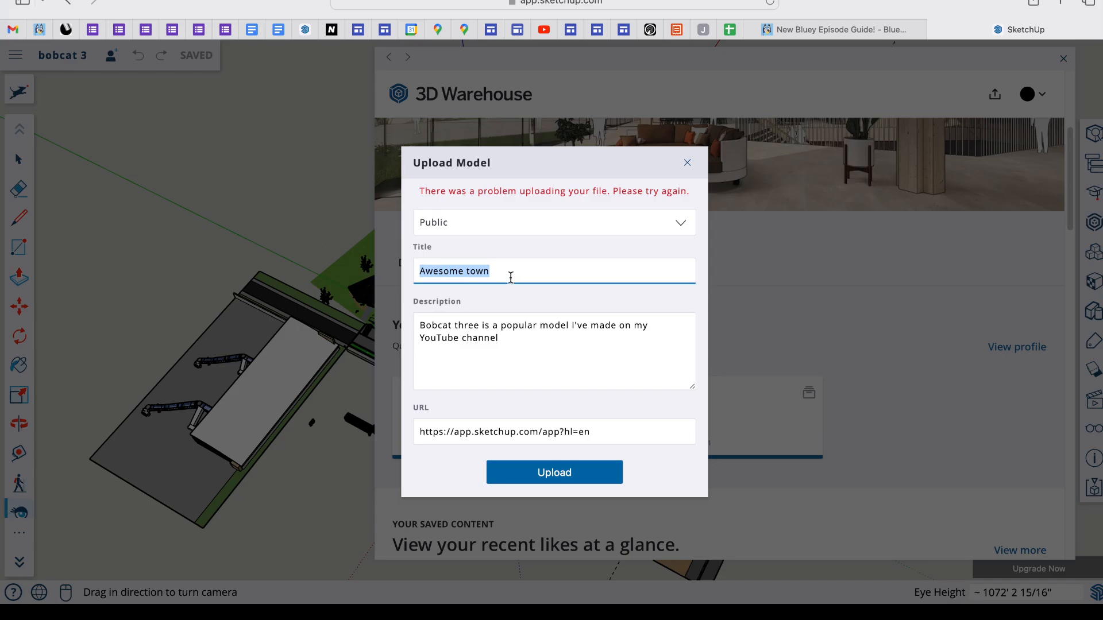
- Add a period to the end of the title "Awesome town" and retry the upload
left_click(510, 278)
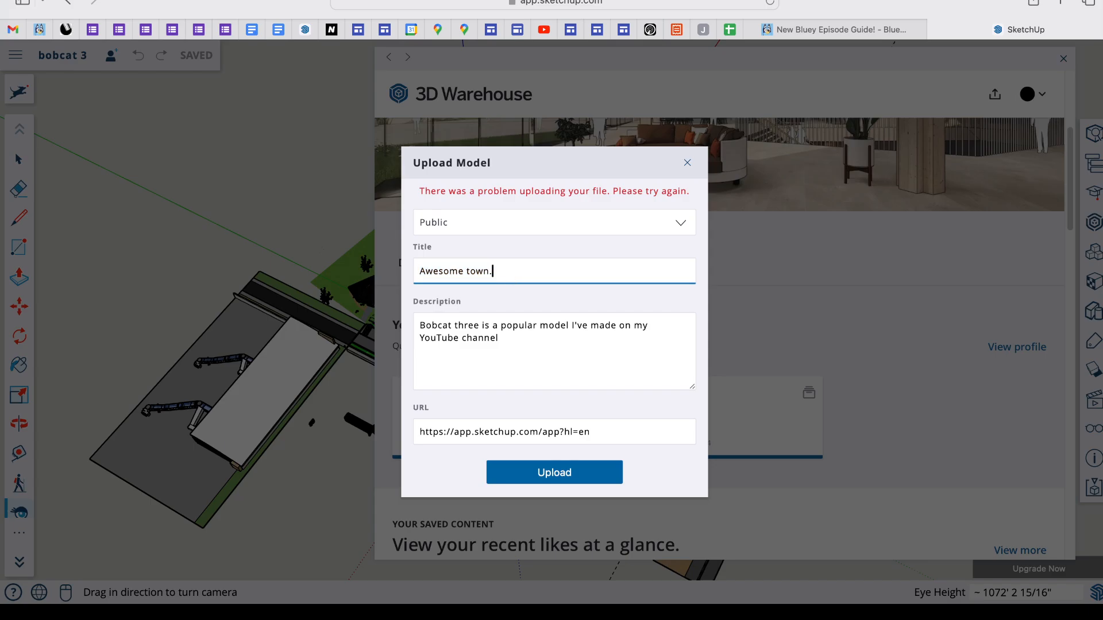
left_click(532, 475)
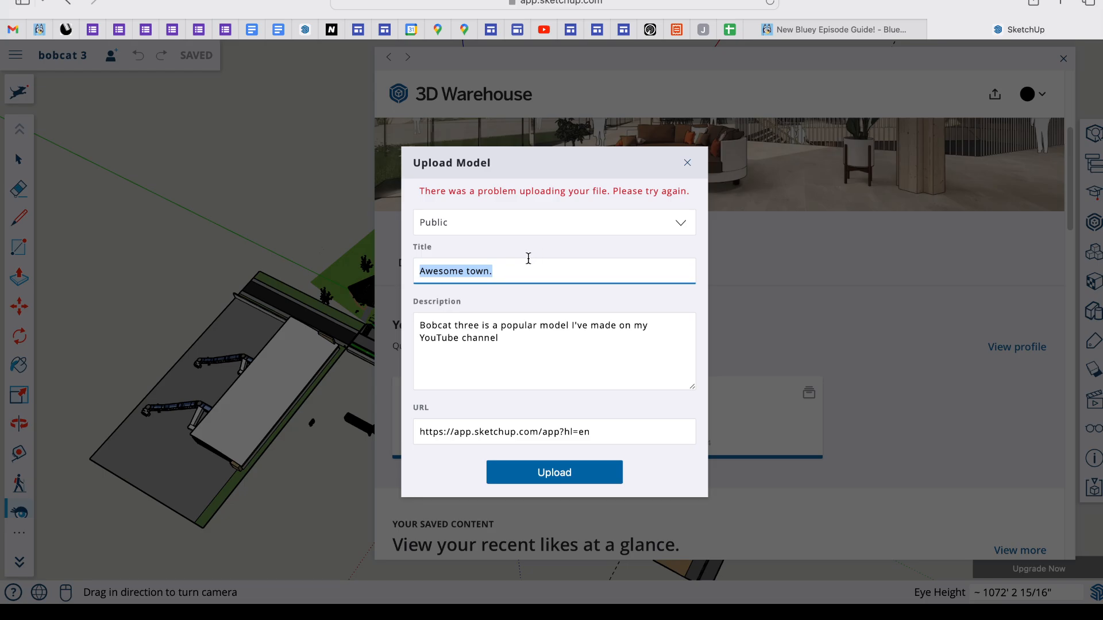
- Replace the title with "More than enough" and submit the model upload again
key("BackSpace")
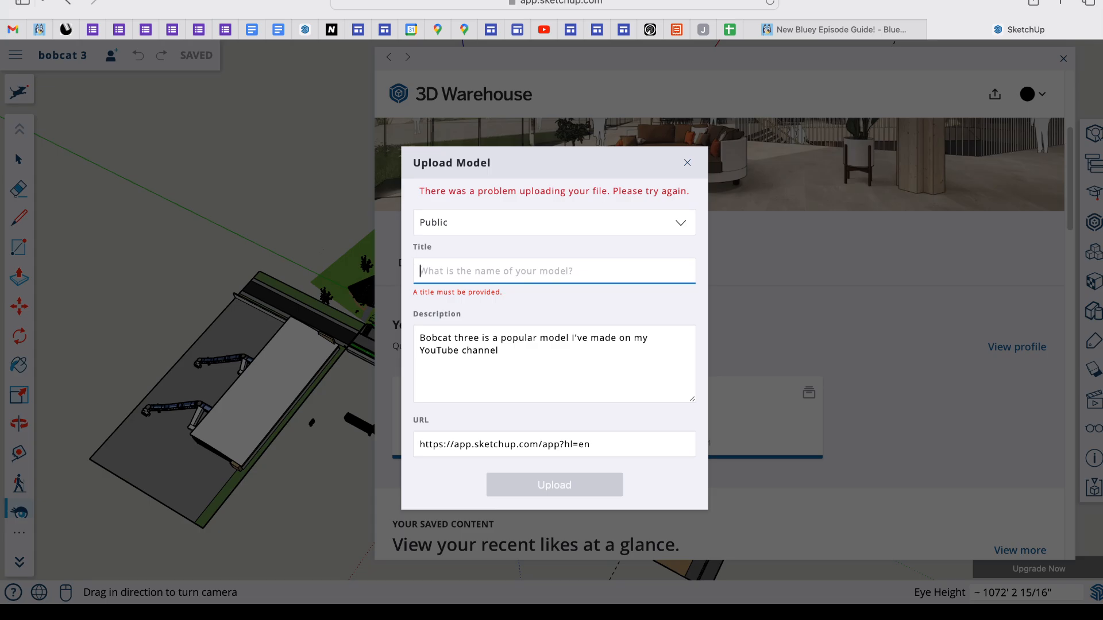
type("More than enough")
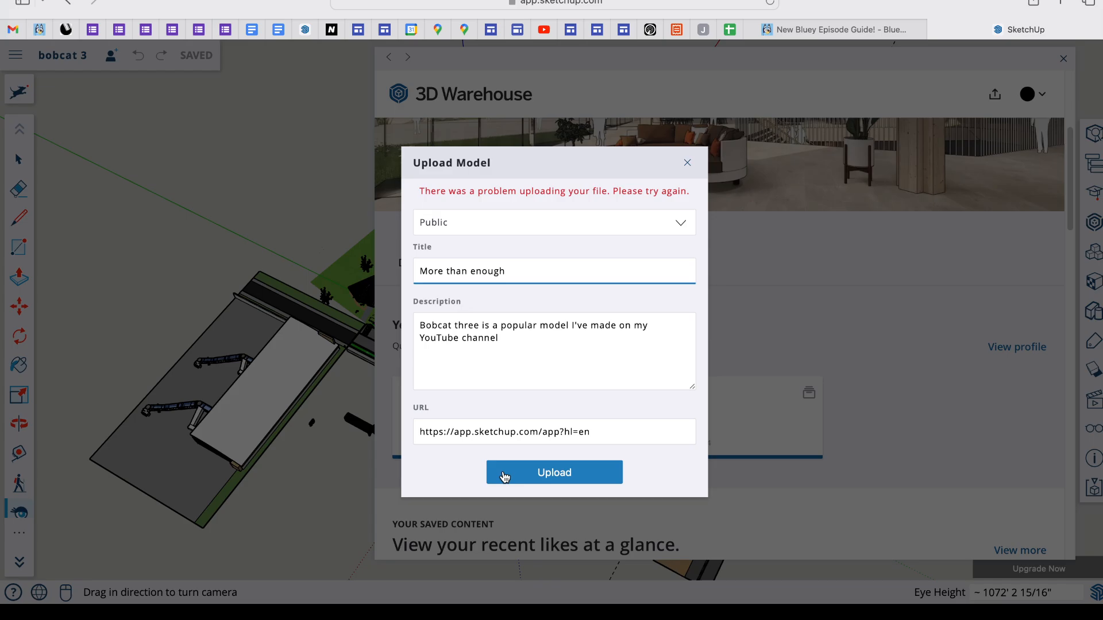
left_click(532, 481)
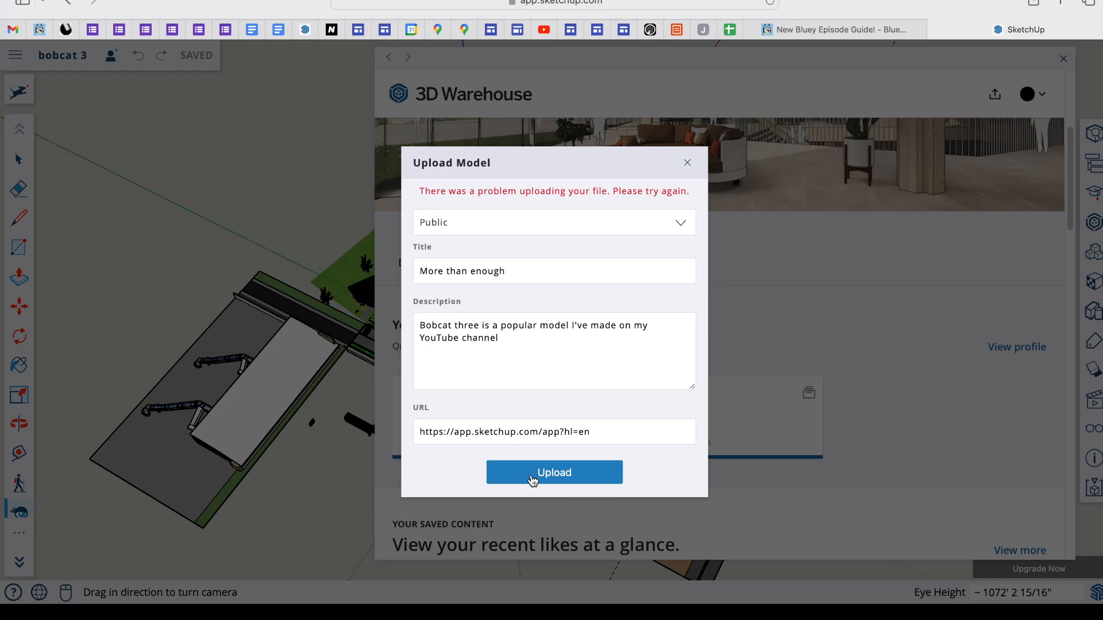
- Clear the upload title, abandon the 3D Warehouse upload, and go back to the "Special livery and delivery international" model
key("BackSpace")
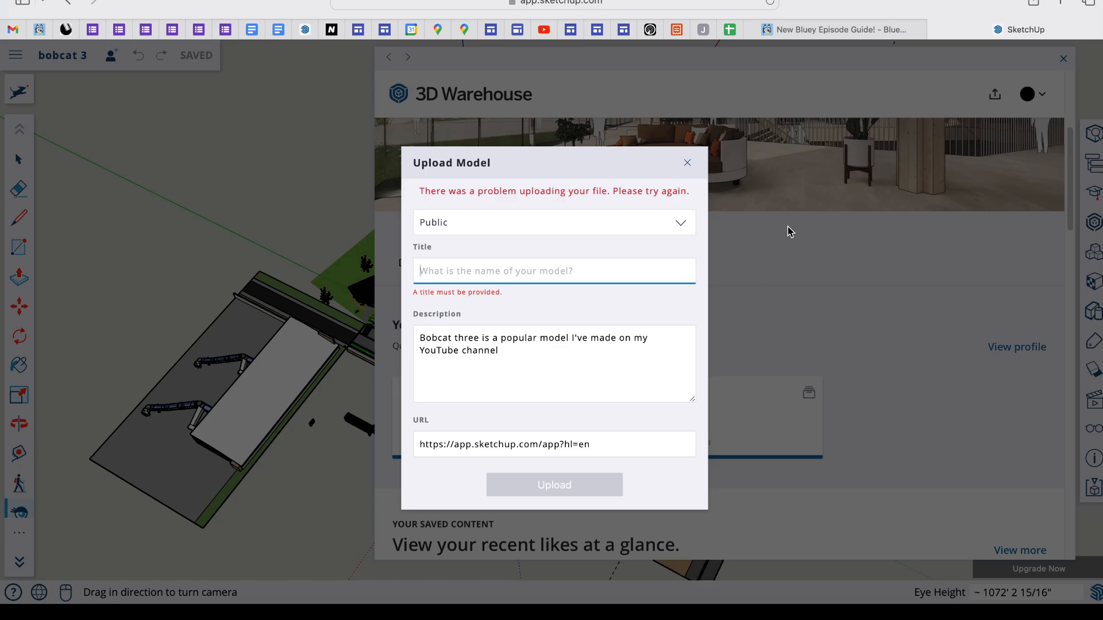
left_click(688, 163)
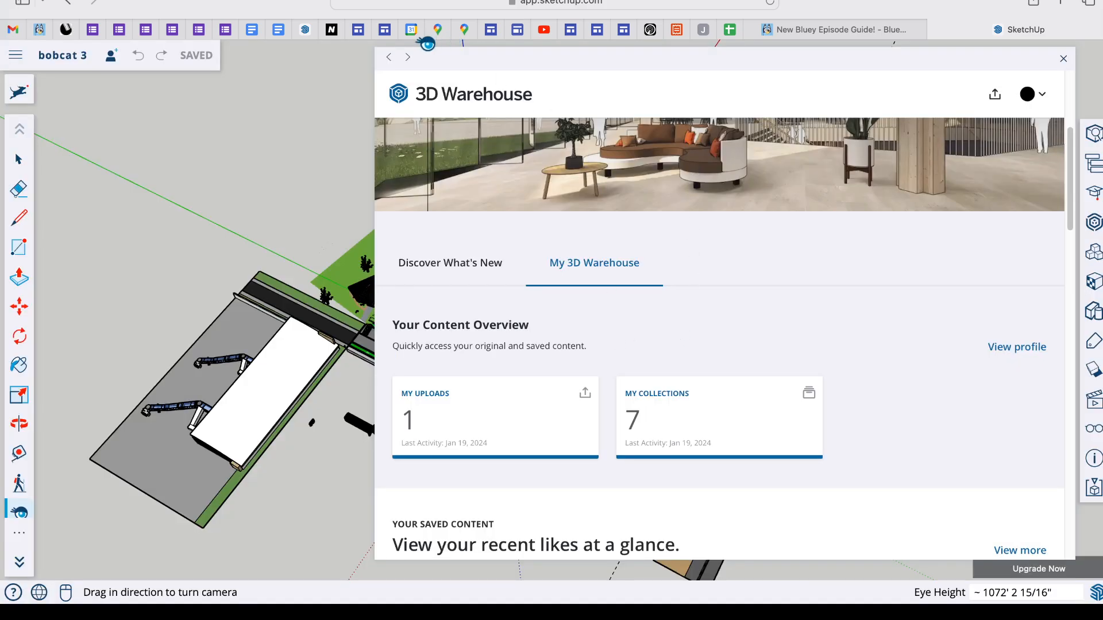
left_click(67, 8)
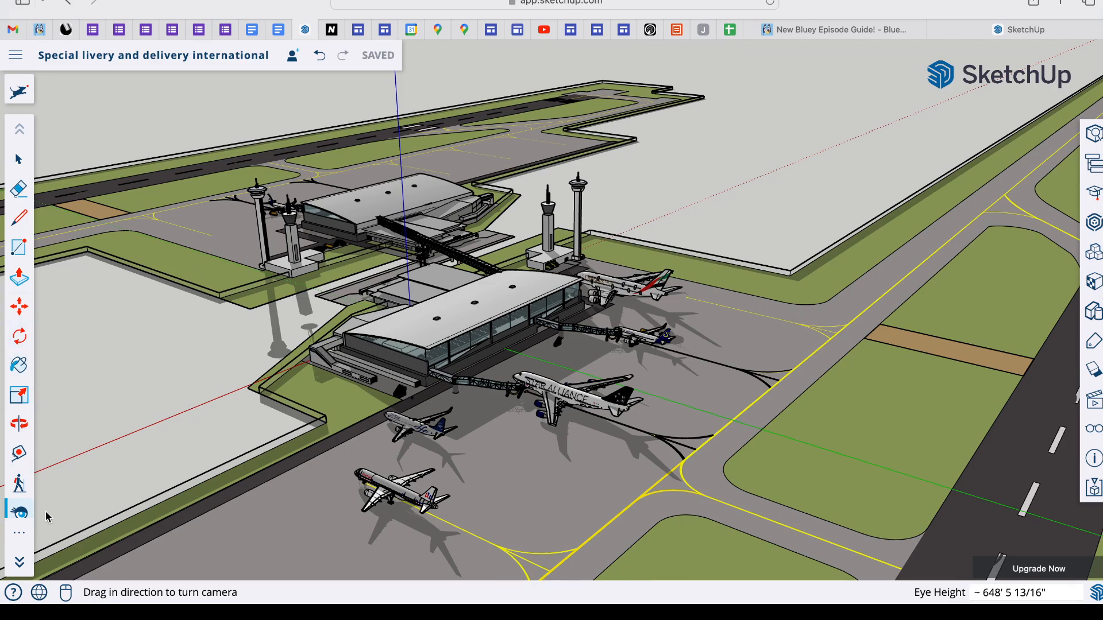
- Examine the airport terminal's street frontage, from the AIRPORT lettering to the arrivals entrance
scroll(329, 254, "up", 5)
scroll(339, 313, "up", 10)
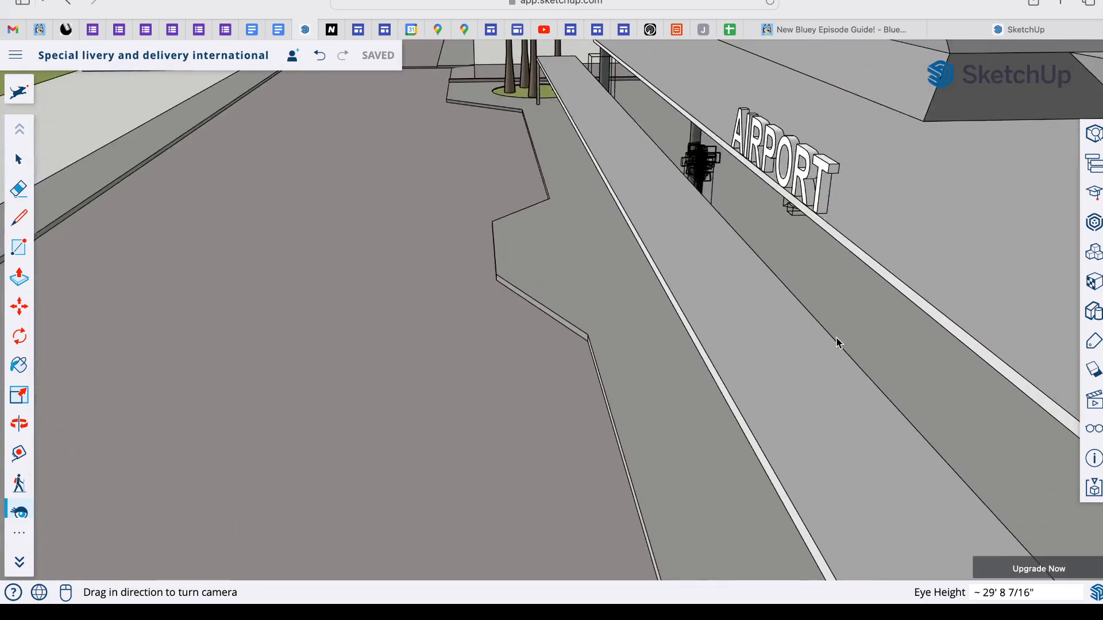
left_click_drag(839, 343, 805, 275)
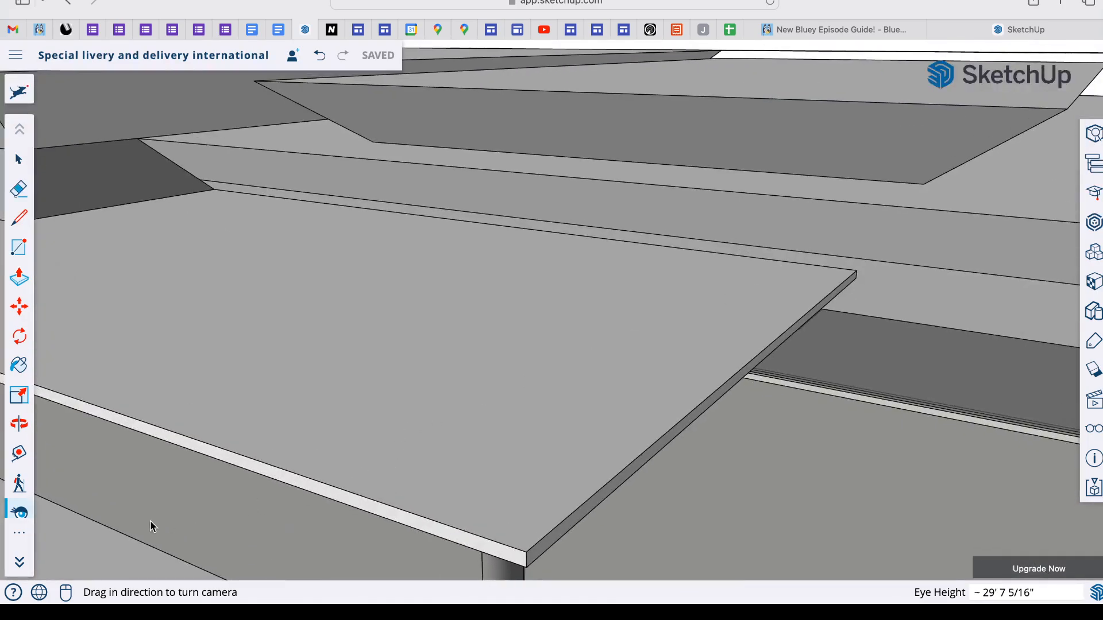
scroll(90, 527, "up", 8)
left_click_drag(150, 489, 1, 198)
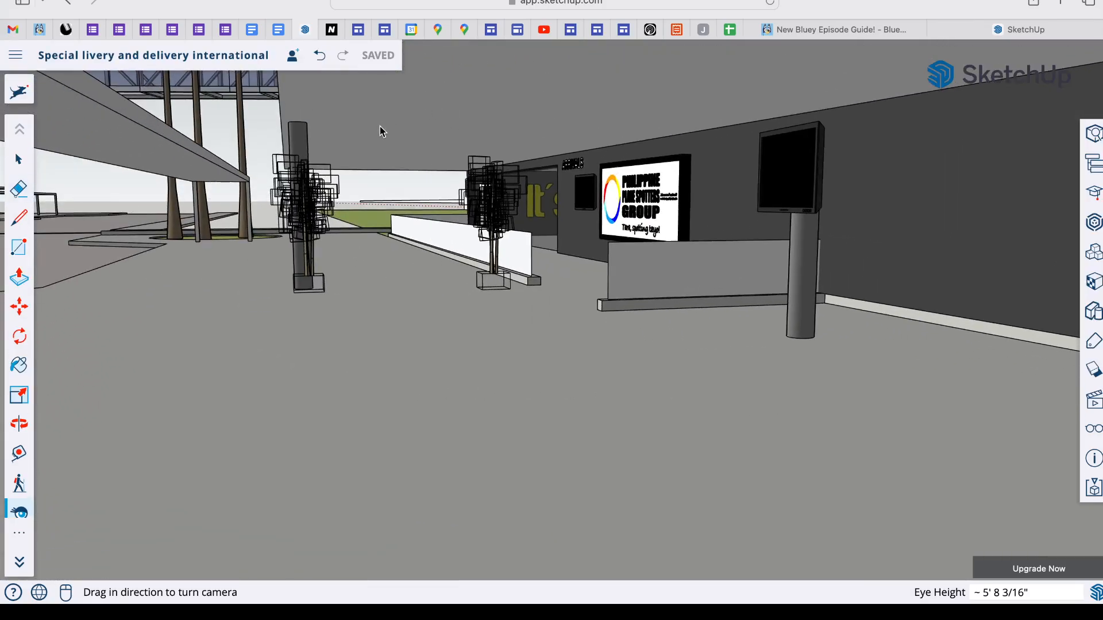
scroll(368, 138, "up", 5)
left_click_drag(355, 198, 230, 150)
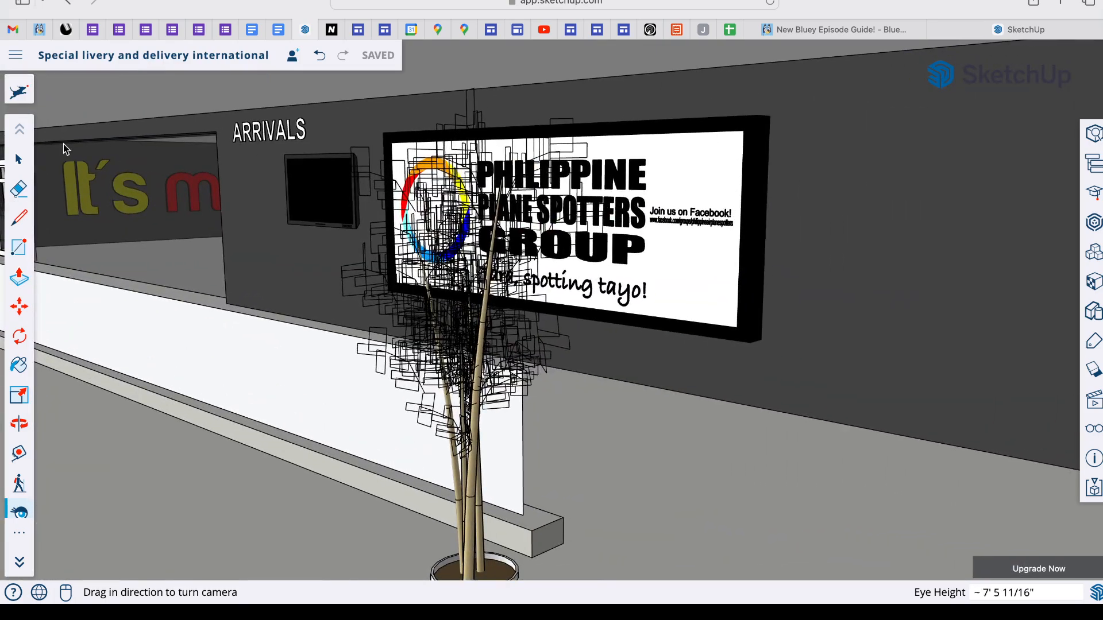
scroll(153, 221, "up", 5)
- Inspect the Philippine Plane Spotters Group billboard, the ARRIVALS sign, and the barriers outside the terminal
left_click_drag(111, 183, 334, 172)
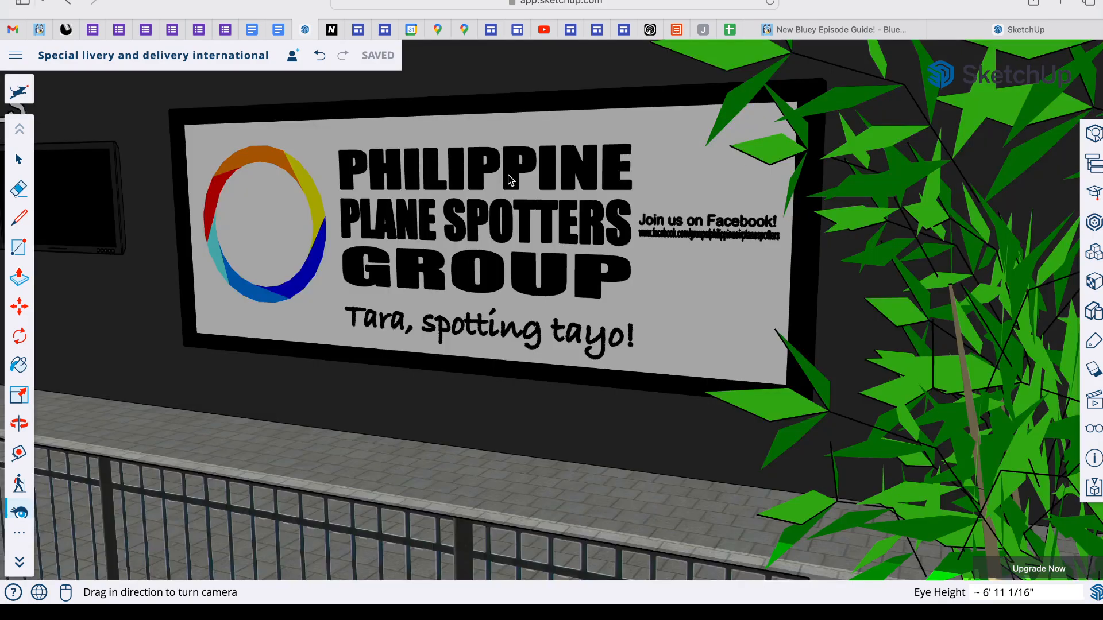
left_click_drag(460, 289, 856, 291)
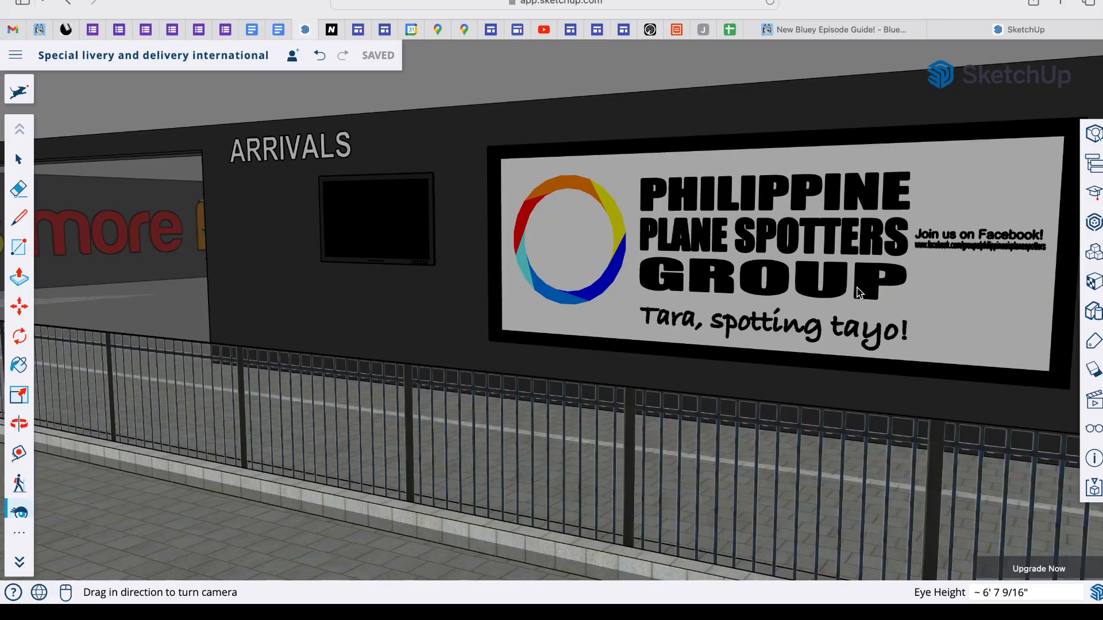
left_click_drag(467, 289, 873, 307)
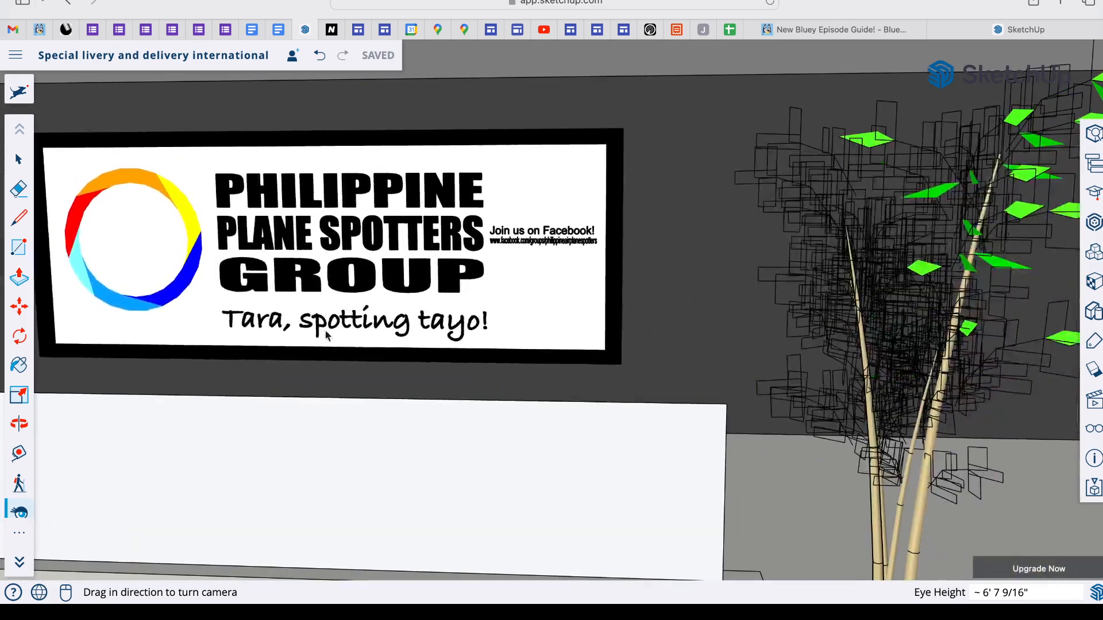
left_click_drag(324, 332, 869, 326)
left_click_drag(580, 355, 460, 564)
scroll(491, 430, "down", 5)
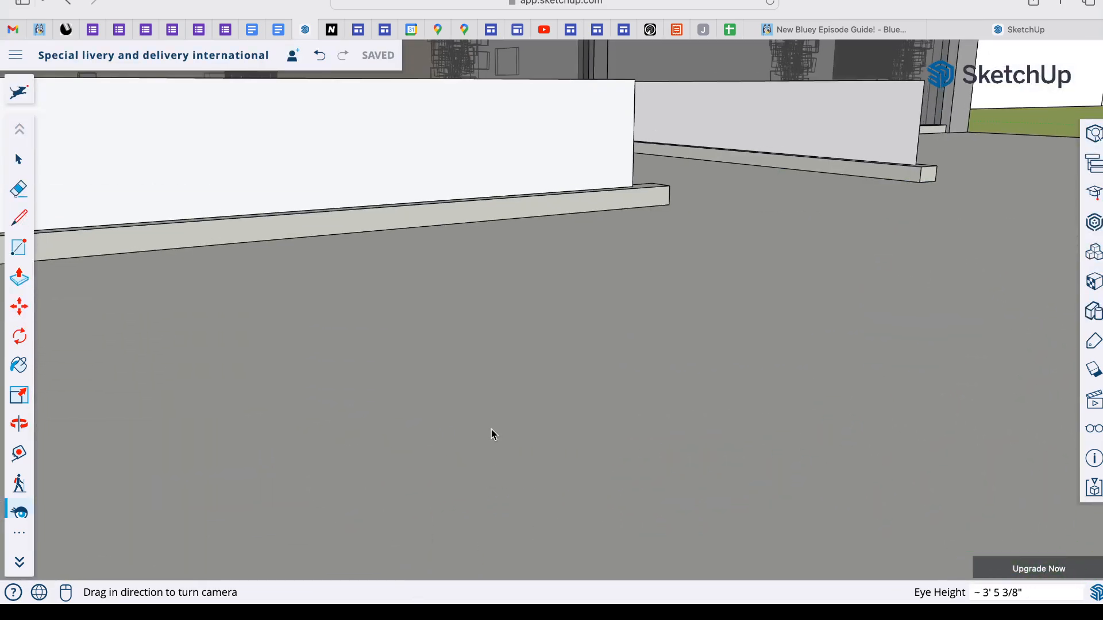
left_click_drag(550, 439, 846, 428)
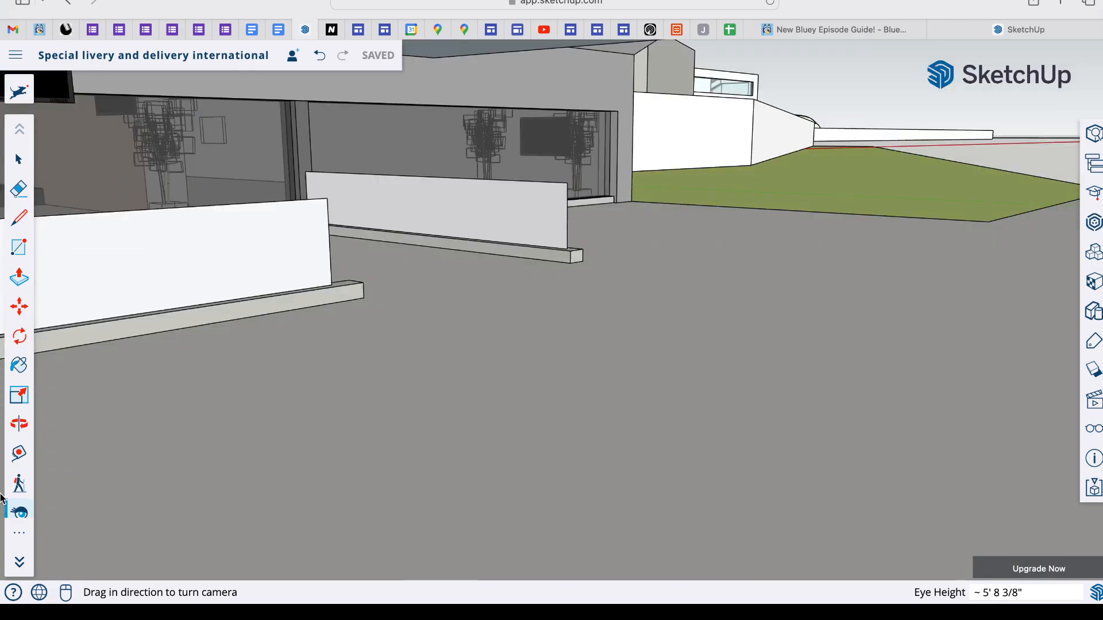
- Use the Walk tool to tour the terminal's security screening area and the check-in hall
left_click(19, 484)
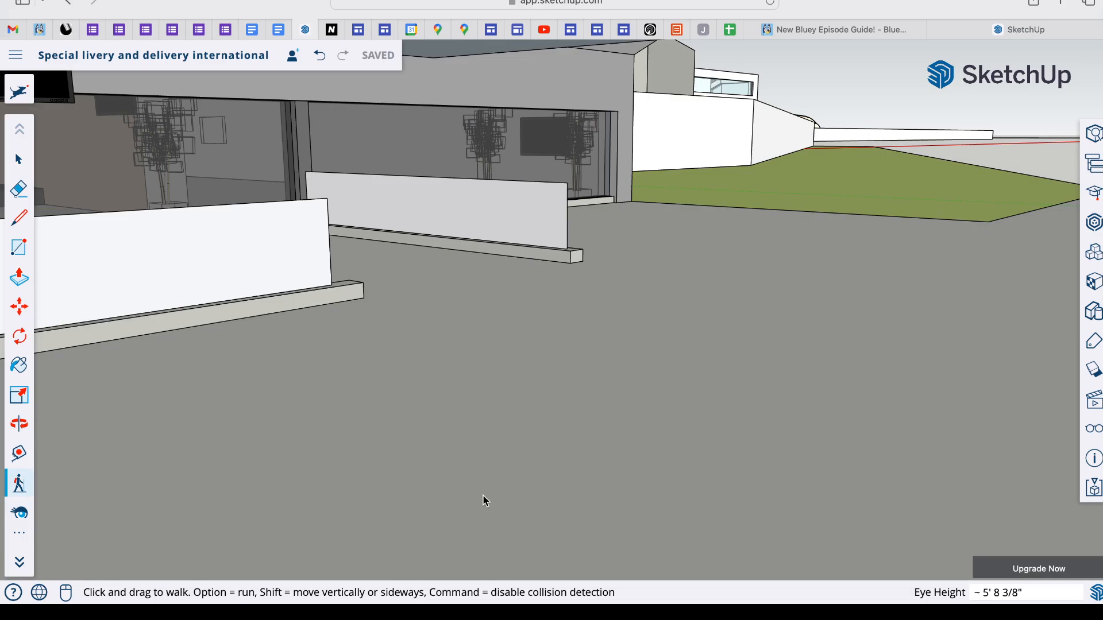
left_click_drag(484, 495, 439, 543)
scroll(571, 143, "up", 10)
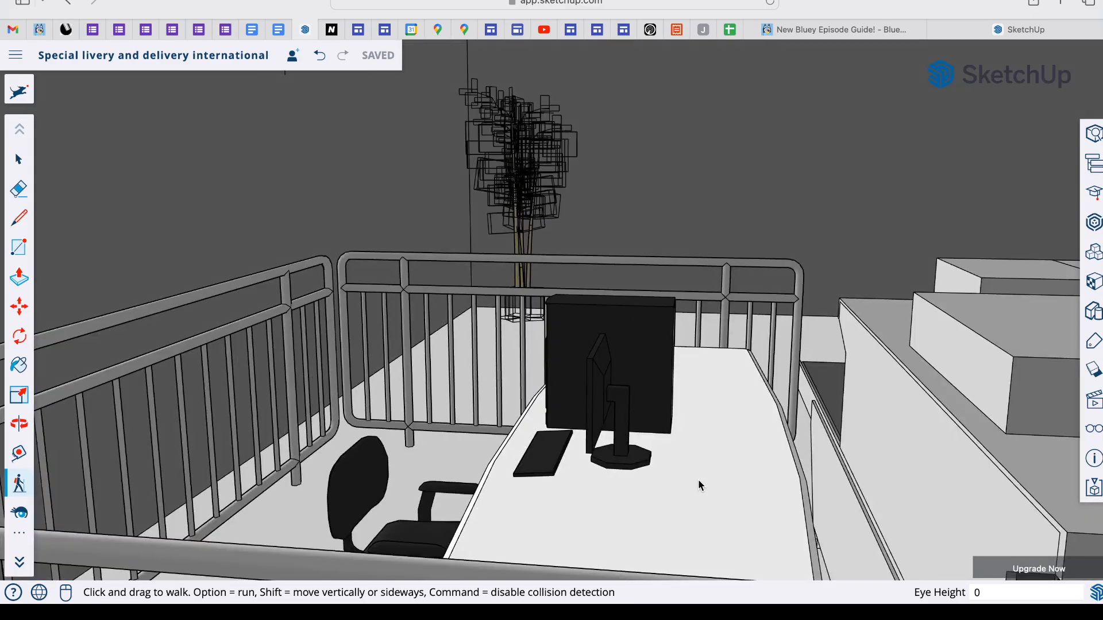
mouse_move(457, 465)
left_mouse_down()
mouse_move(632, 492)
mouse_move(684, 491)
mouse_move(684, 477)
mouse_move(540, 501)
left_mouse_up()
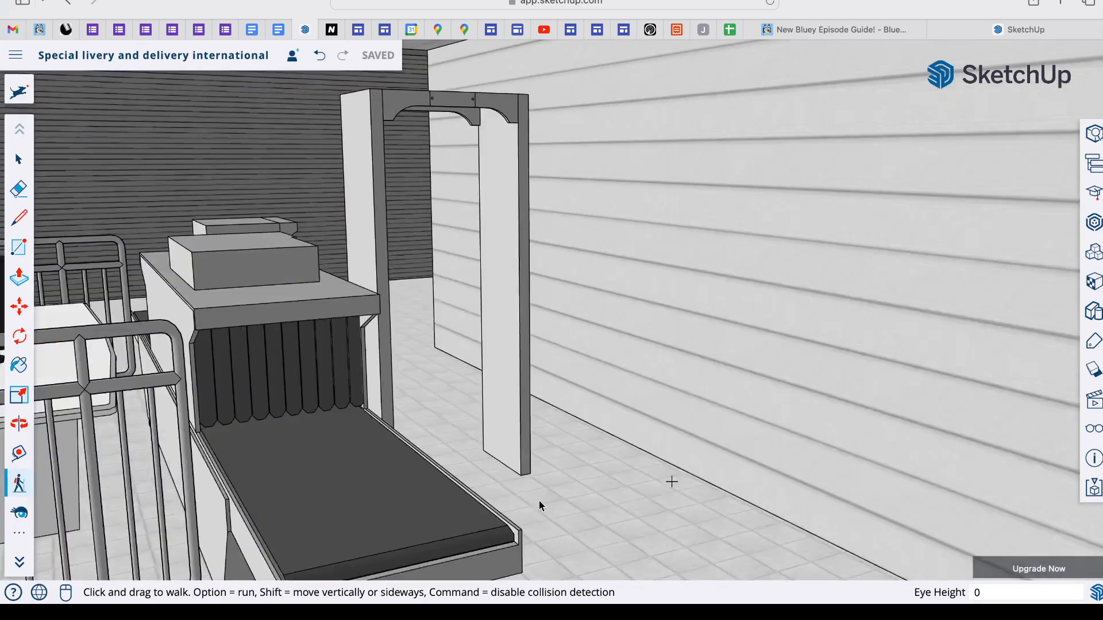
left_click_drag(689, 493, 593, 426)
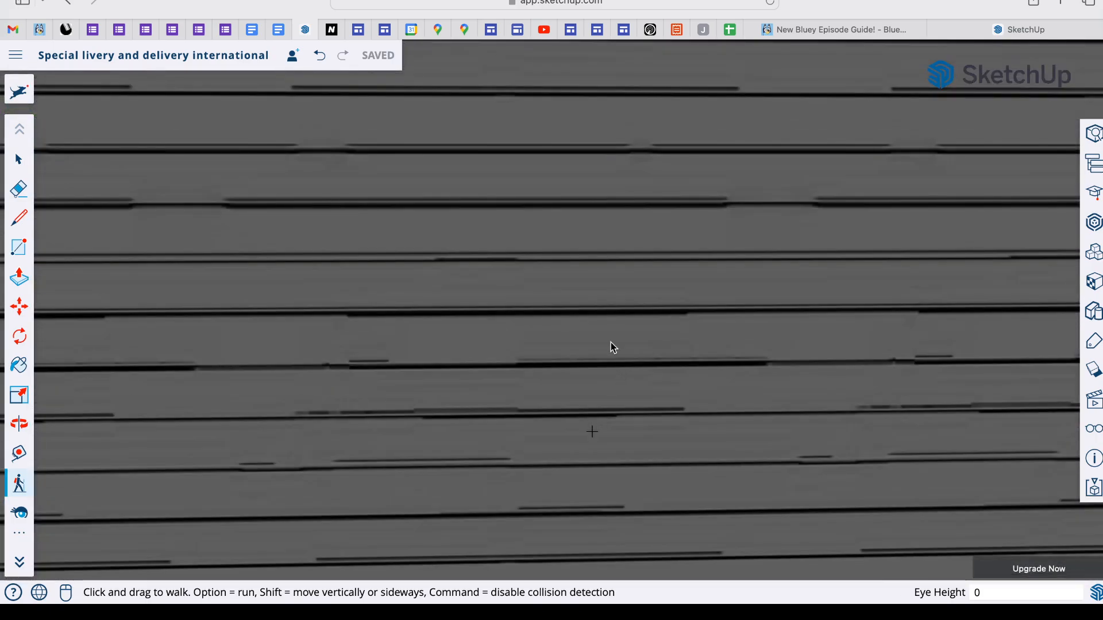
left_click_drag(780, 442, 765, 257)
left_click_drag(819, 323, 845, 320)
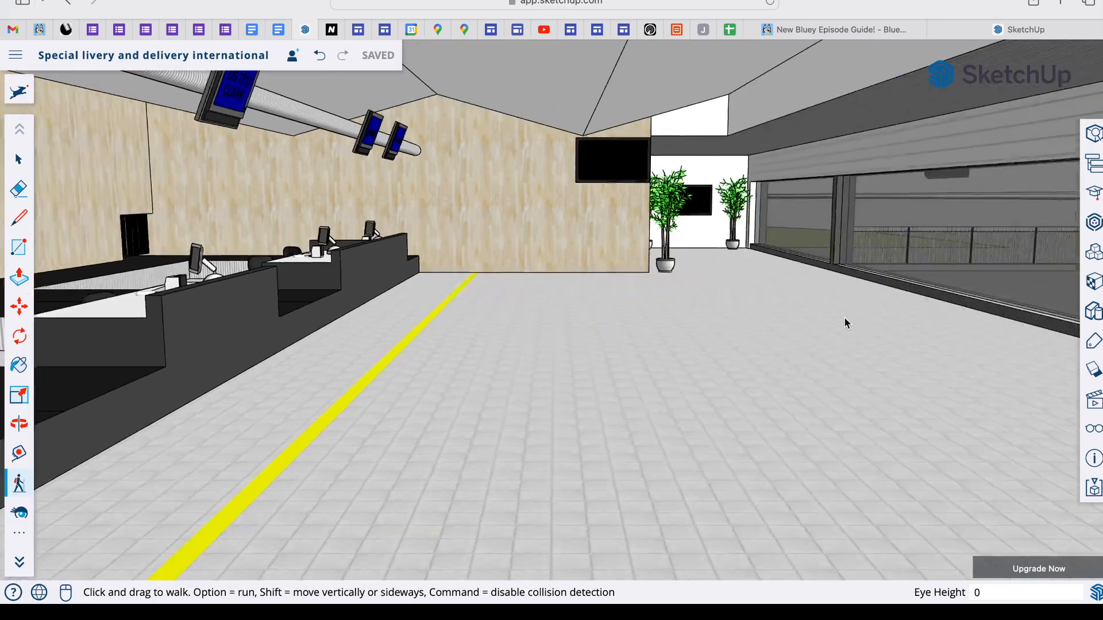
- Walk past the indoor advertising boards to the immigration queue and on to the escalators
left_click_drag(653, 342, 725, 348)
left_click_drag(642, 353, 422, 447)
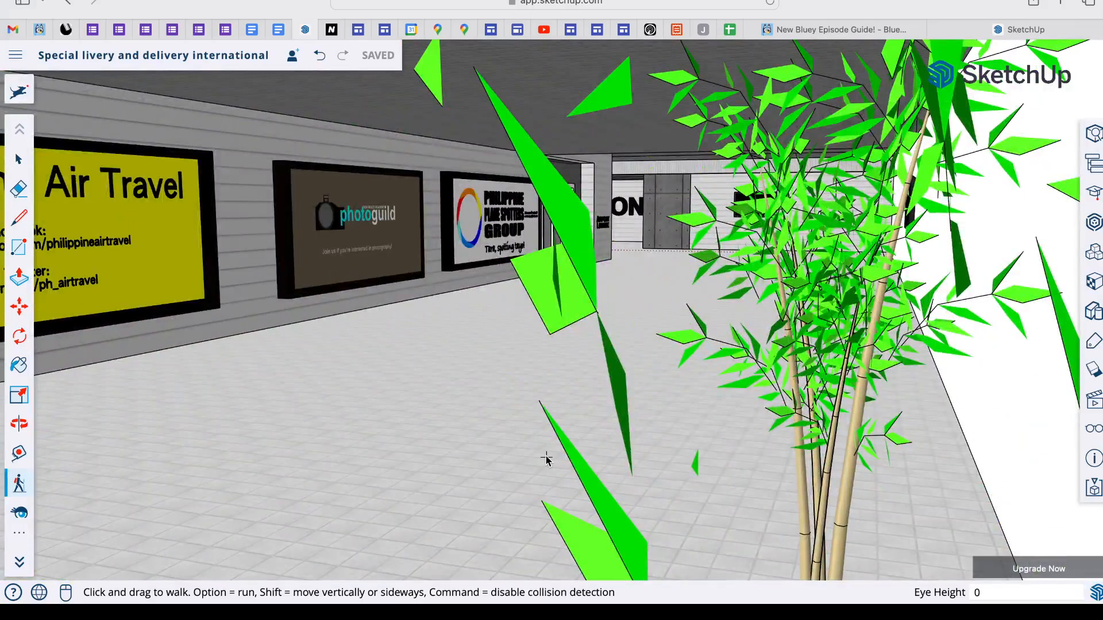
left_click_drag(546, 459, 764, 325)
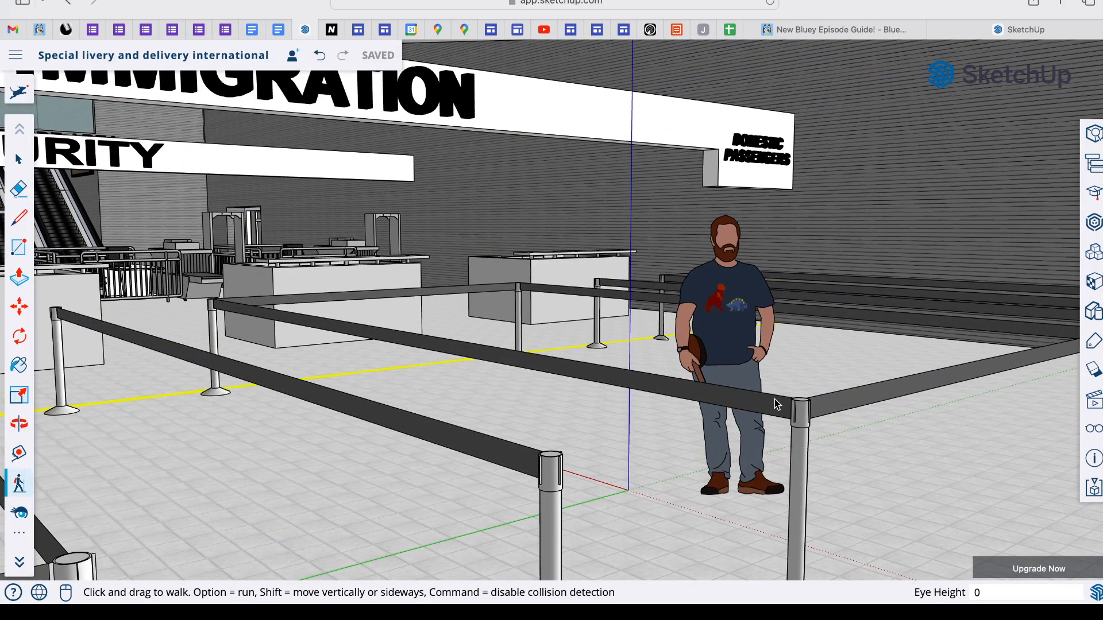
left_click_drag(777, 404, 802, 510)
left_click_drag(752, 555, 584, 46)
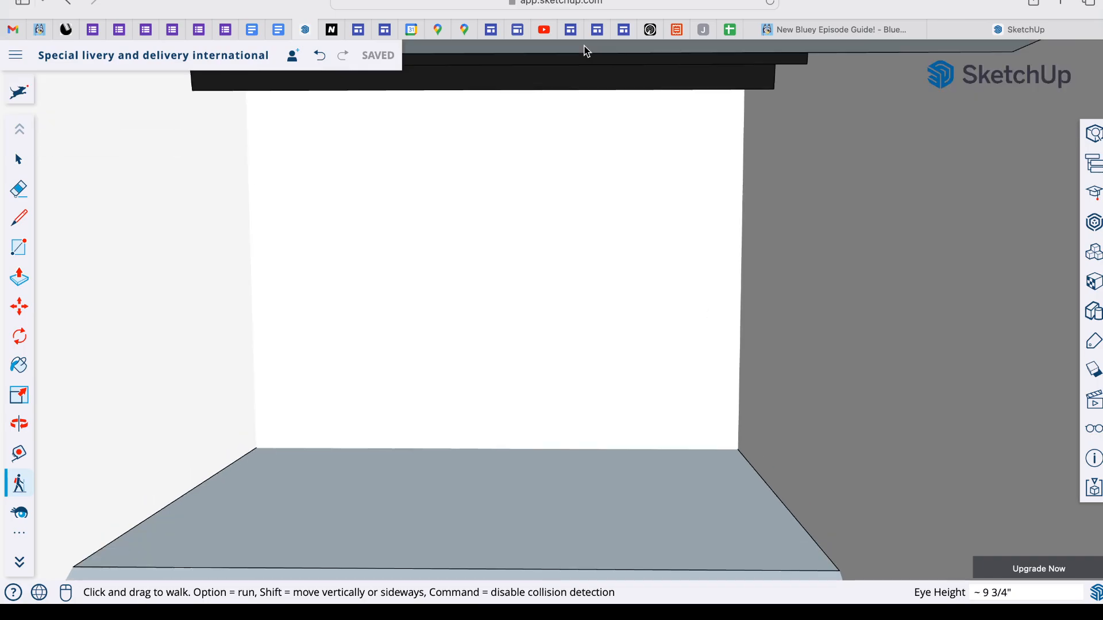
- Explore the escalators beneath the DEPARTURE AREA sign and the upper floor they lead to
left_click_drag(583, 154, 684, 270)
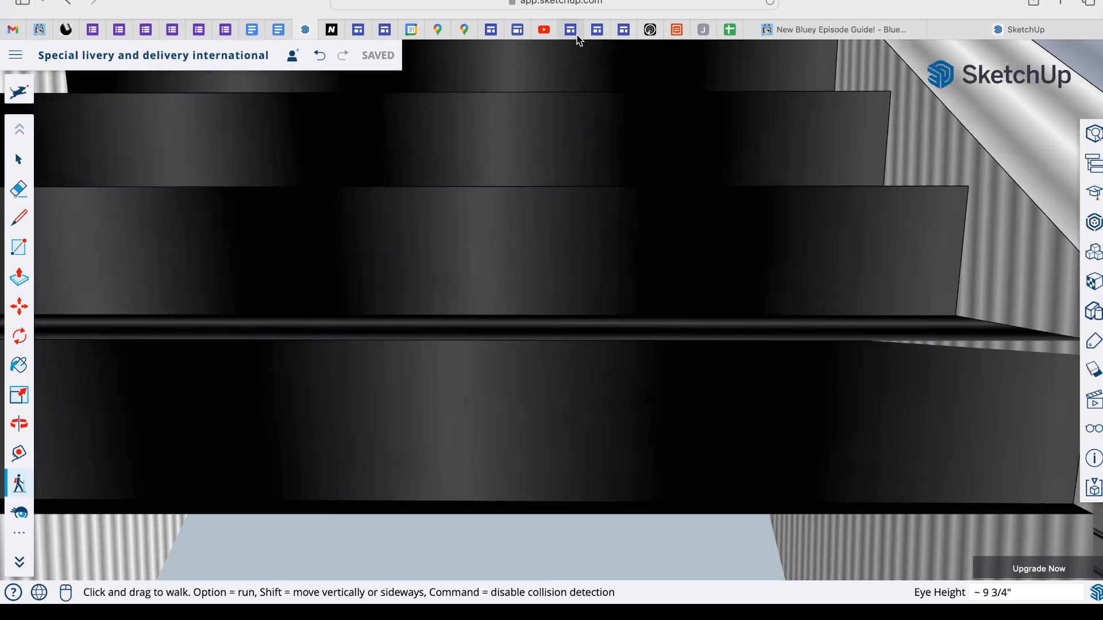
left_click_drag(579, 46, 638, 454)
left_click_drag(575, 188, 582, 159)
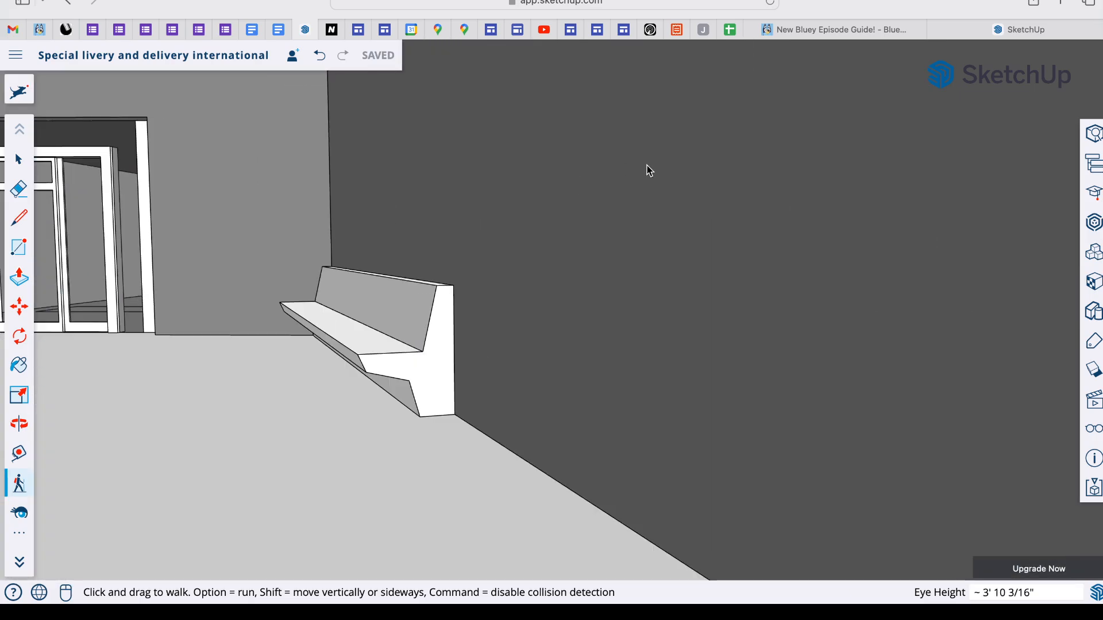
left_click_drag(647, 167, 521, 246)
left_click_drag(587, 40, 584, 63)
left_click_drag(606, 103, 561, 249)
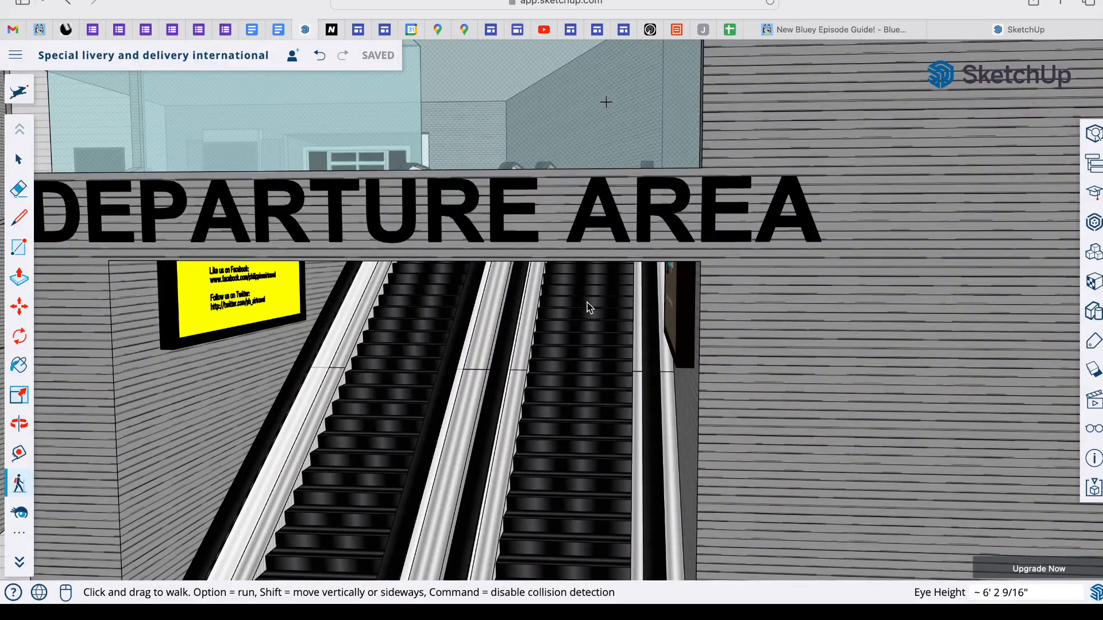
left_click_drag(591, 311, 837, 398)
left_click_drag(1062, 379, 788, 536)
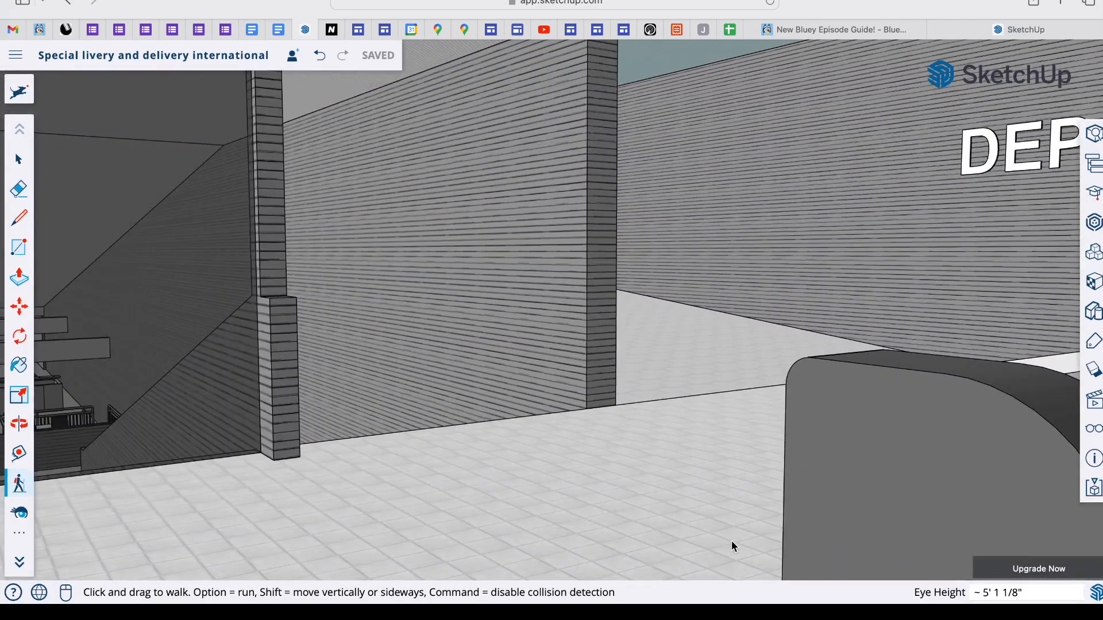
- Walk through the departure lounge to view the parked aircraft through the windows and the corridor beside the seating
left_click_drag(715, 543, 665, 422)
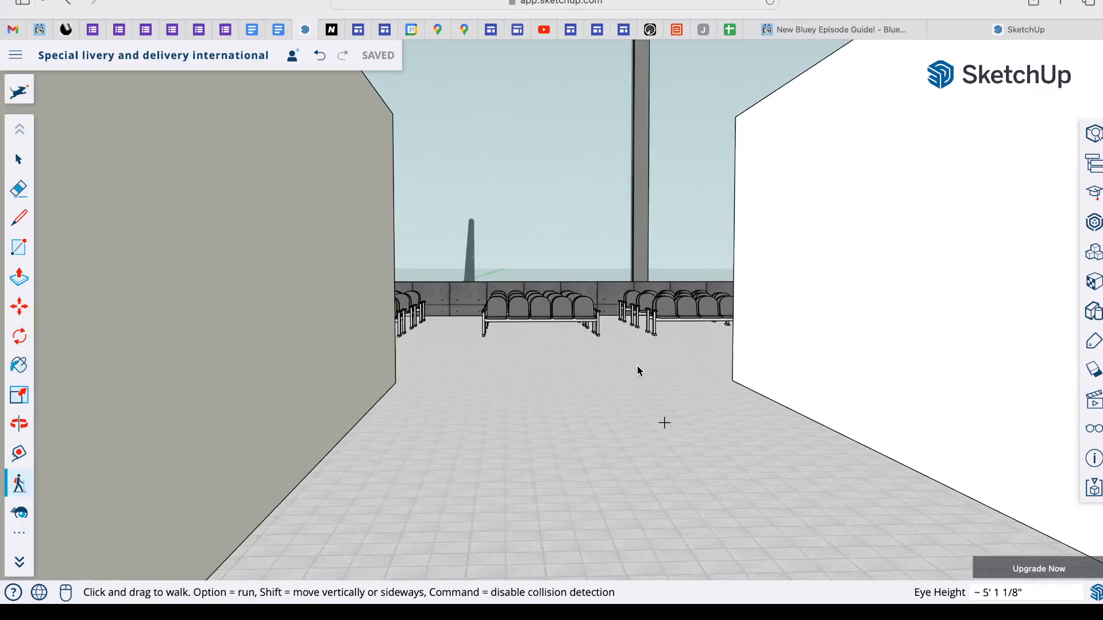
left_click_drag(638, 371, 501, 414)
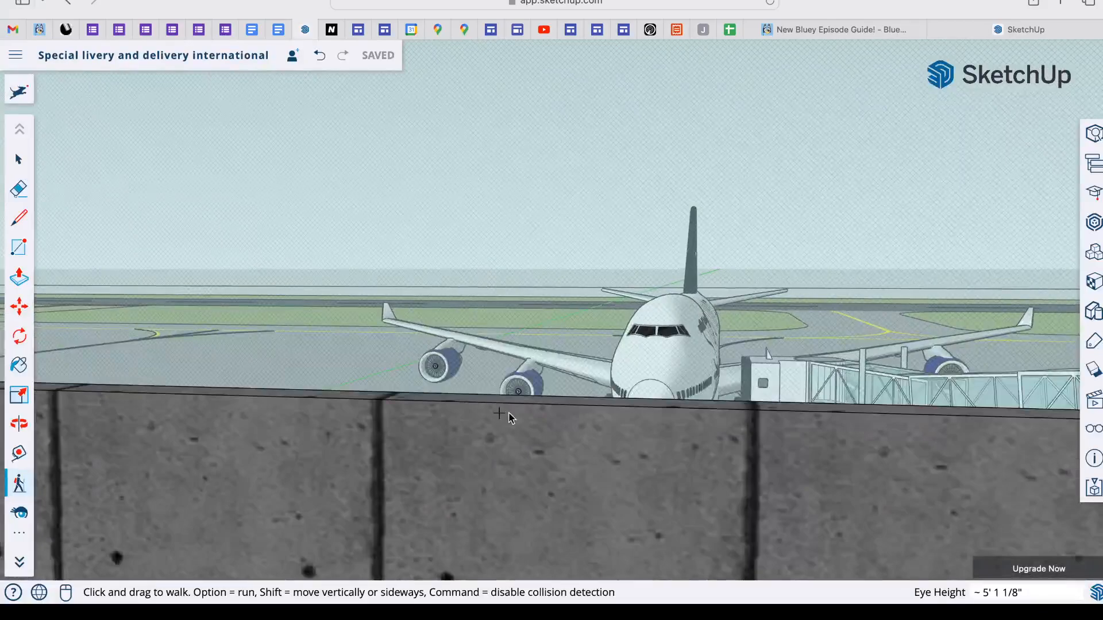
left_click_drag(817, 405, 683, 406)
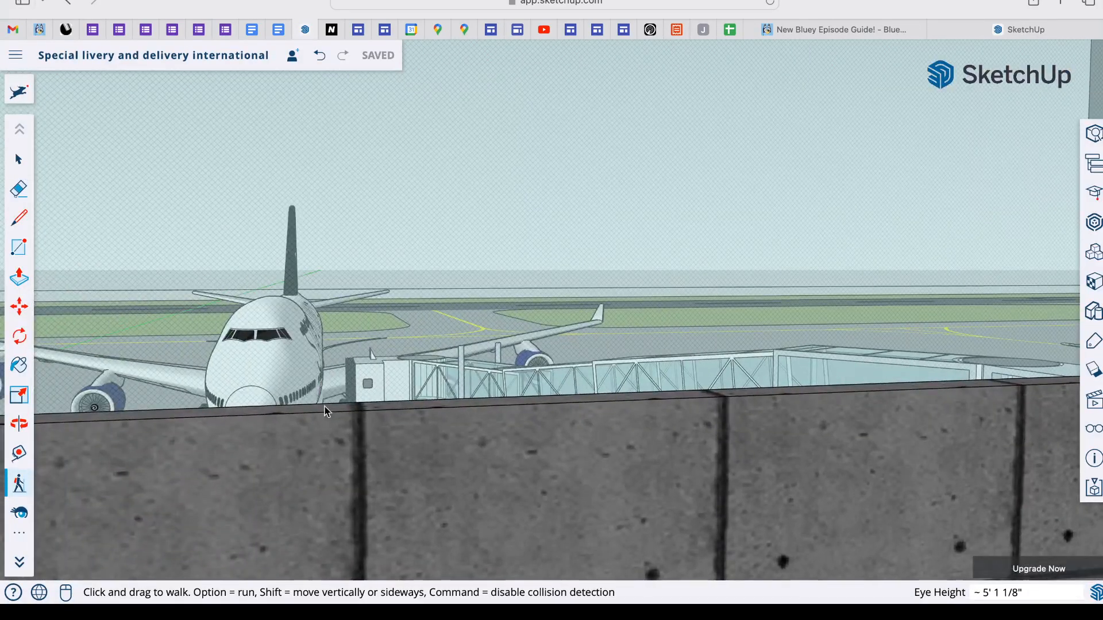
left_click_drag(354, 385, 964, 495)
left_click_drag(707, 495, 664, 459)
left_click_drag(465, 470, 625, 512)
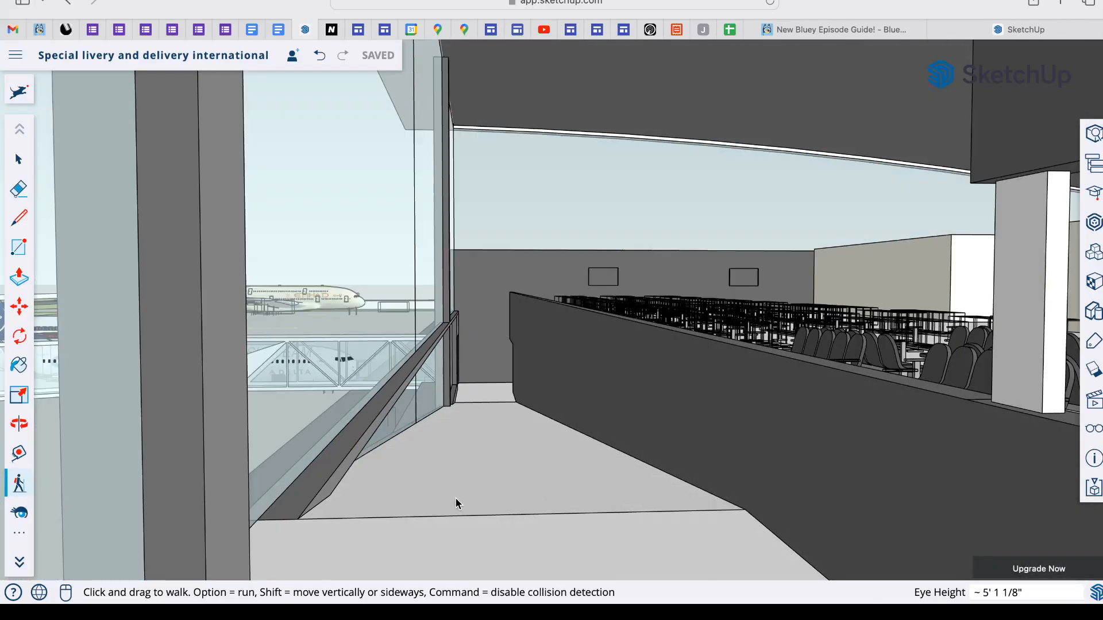
- Walk along the glazed jet bridge toward the aircraft and return to the terminal building
left_click_drag(455, 503, 669, 540)
left_click_drag(603, 497, 558, 448)
left_click_drag(788, 464, 782, 518)
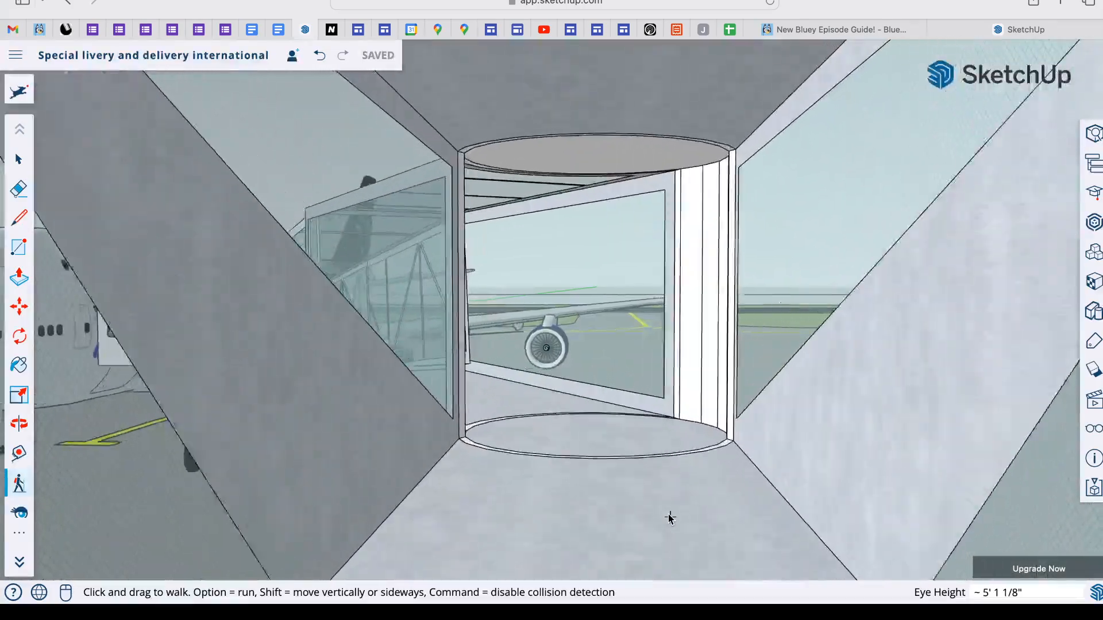
left_click_drag(670, 518, 698, 488)
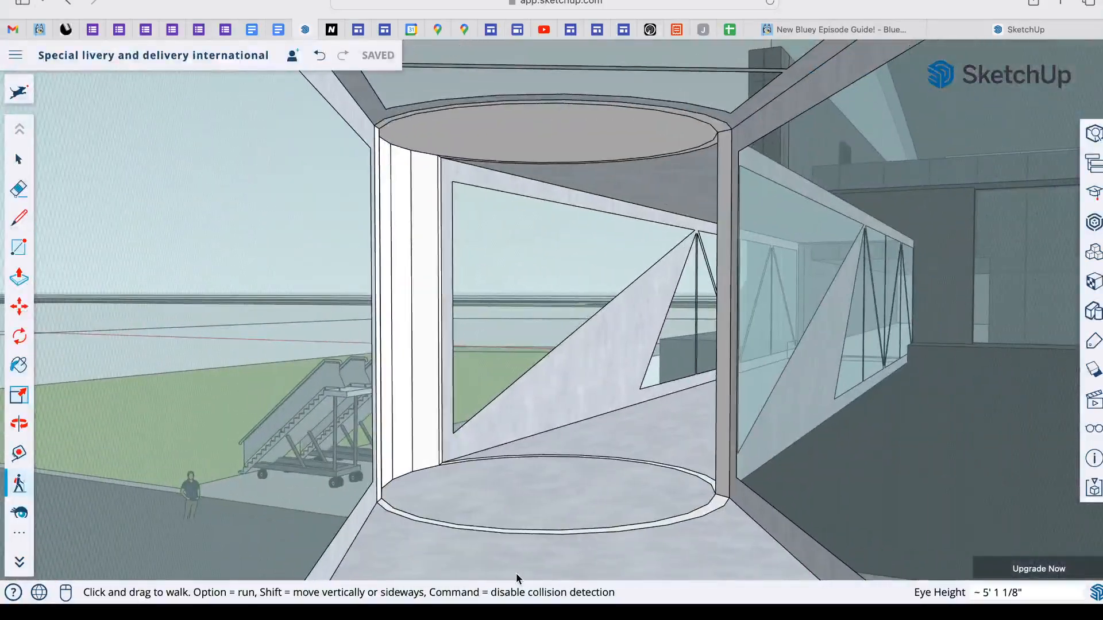
left_click_drag(518, 571, 813, 512)
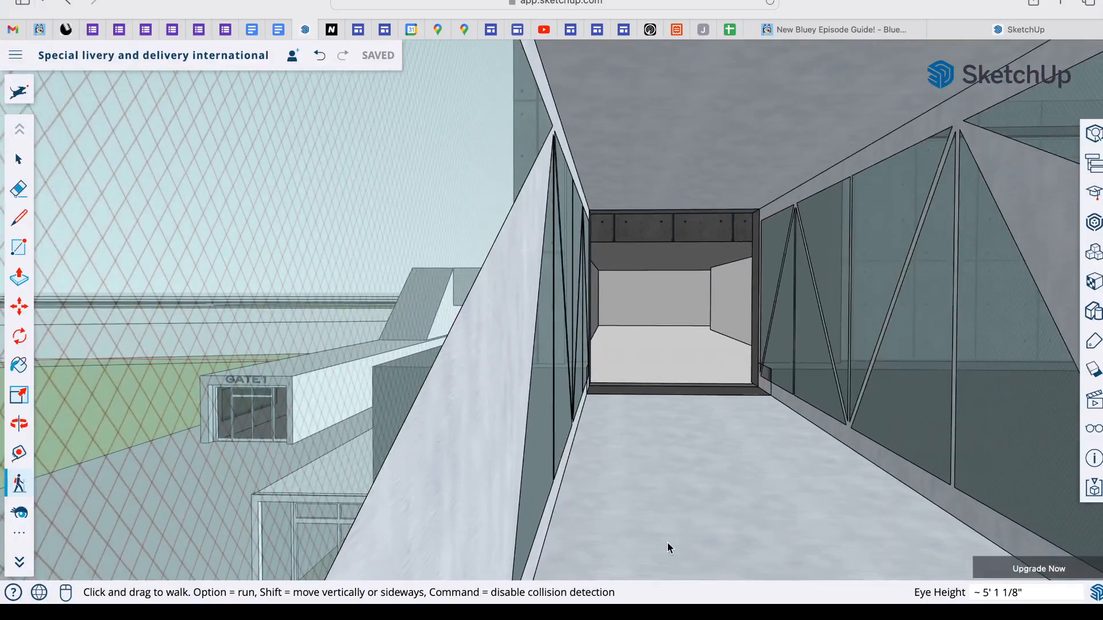
left_click_drag(667, 542, 722, 442)
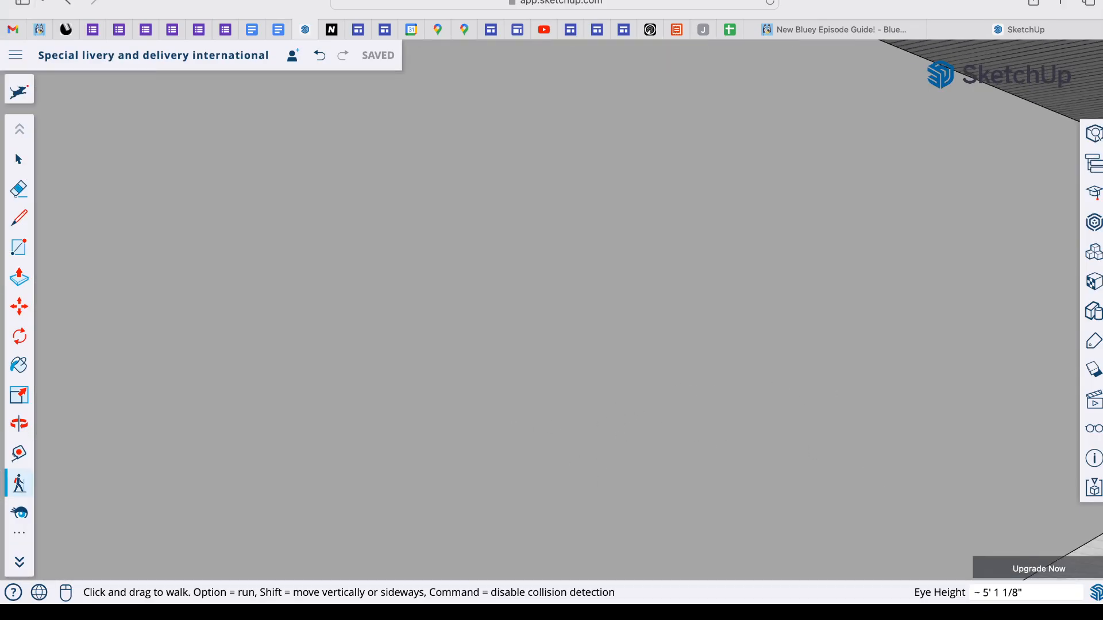
- Tour the gate corridor and the waiting area seating as far as the Wings United Alliance lounge
left_click_drag(830, 388, 190, 396)
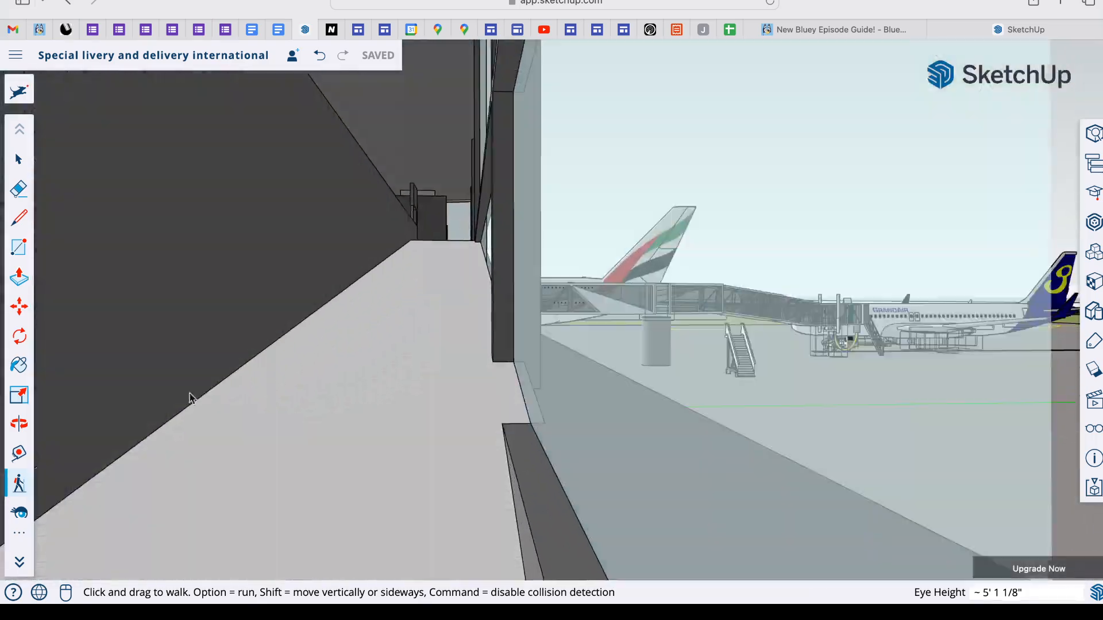
left_click_drag(413, 429, 555, 429)
left_click_drag(480, 409, 139, 409)
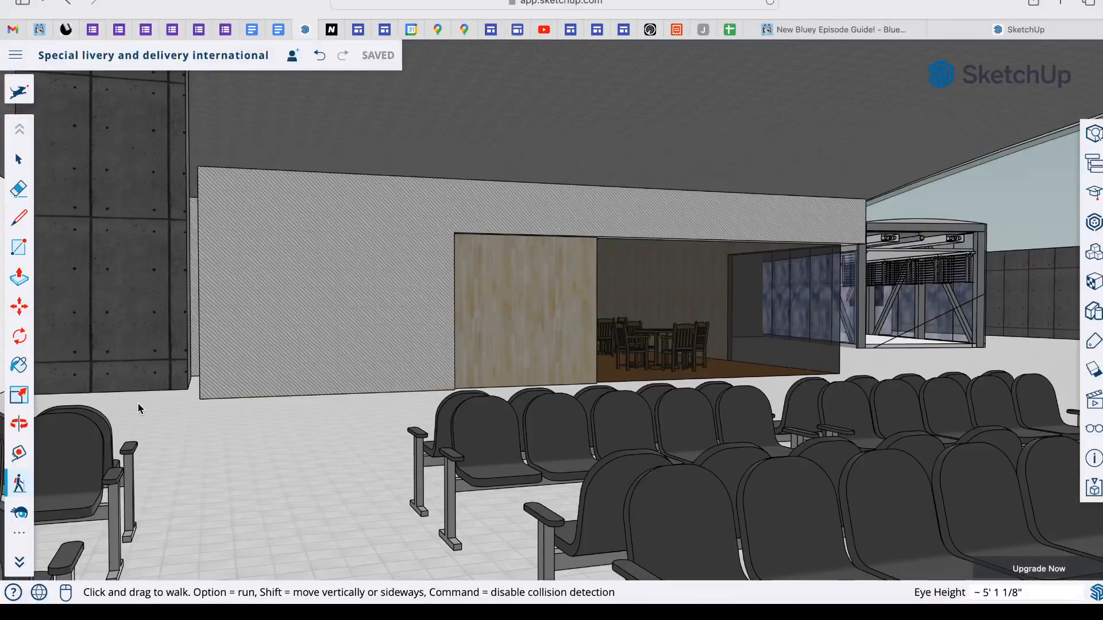
left_click_drag(178, 474, 244, 471)
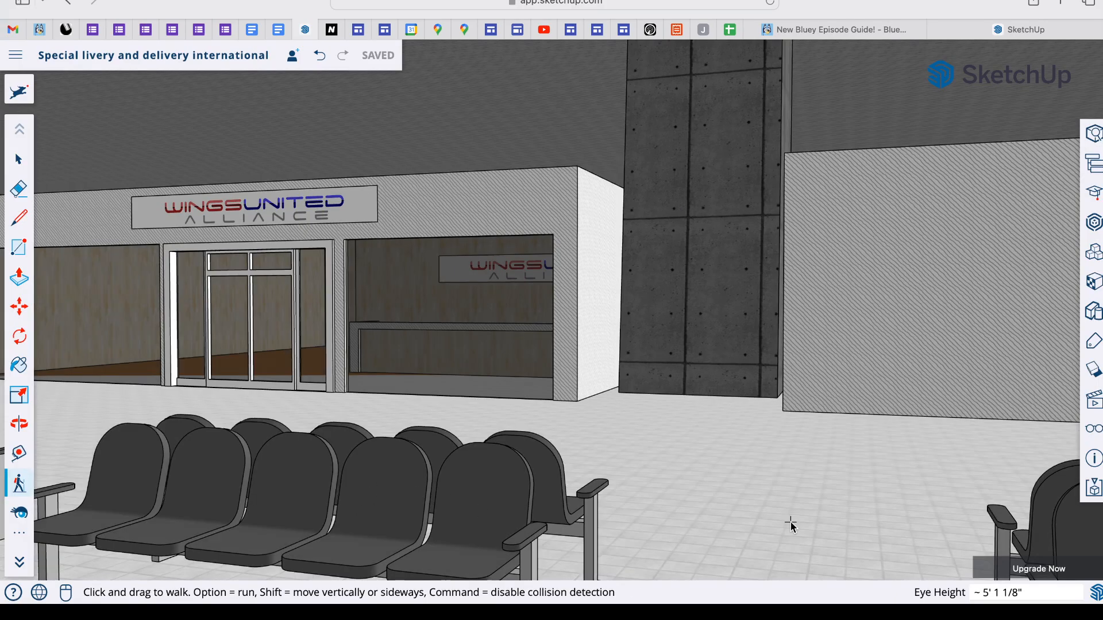
- Walk from the Wings United Alliance lounge past the dining area and the enclosed glazed walkway to the wall with the boxed opening
left_click_drag(790, 522, 801, 505)
left_click_drag(711, 510, 715, 507)
left_click_drag(787, 474, 808, 462)
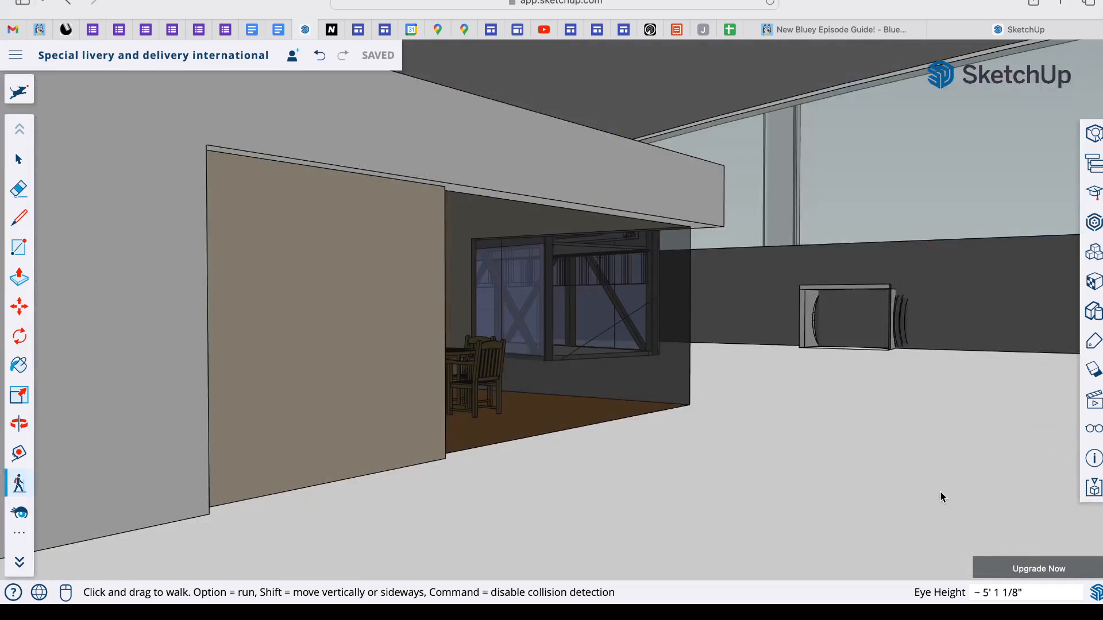
left_click_drag(941, 490, 1034, 480)
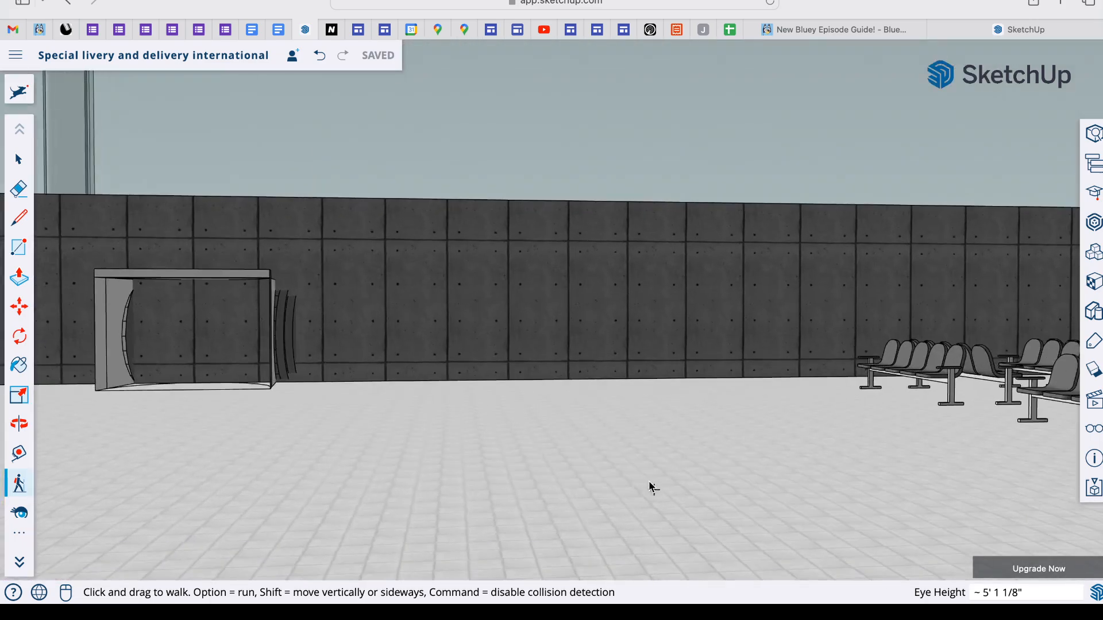
left_click_drag(649, 481, 530, 270)
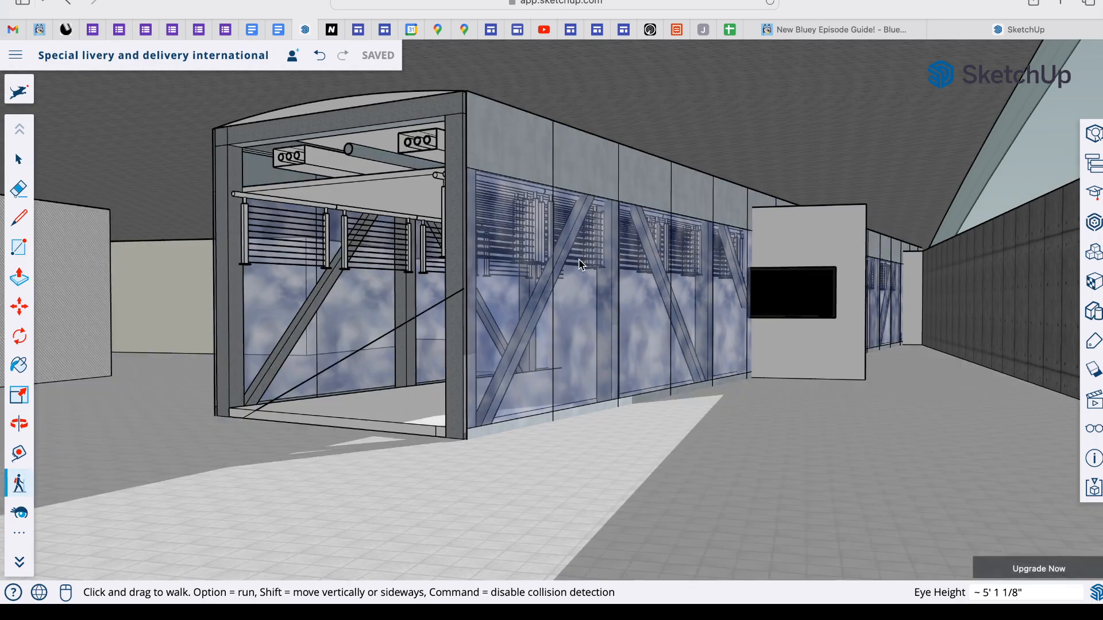
mouse_move(577, 260)
left_mouse_down()
mouse_move(345, 270)
mouse_move(381, 430)
mouse_move(417, 330)
left_mouse_up()
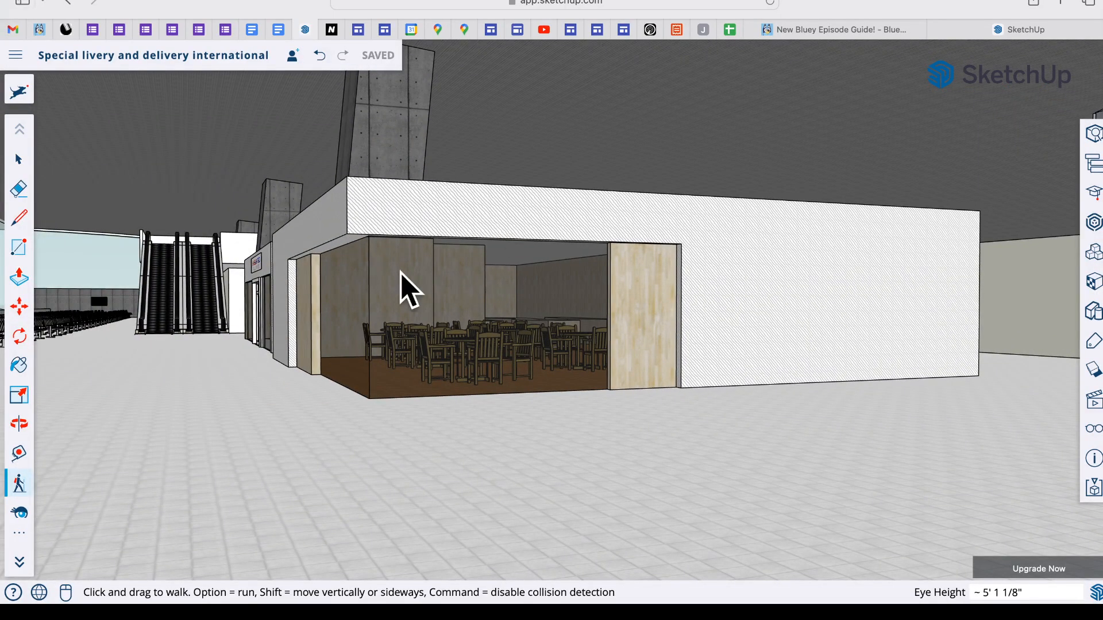
left_click_drag(411, 332, 481, 355)
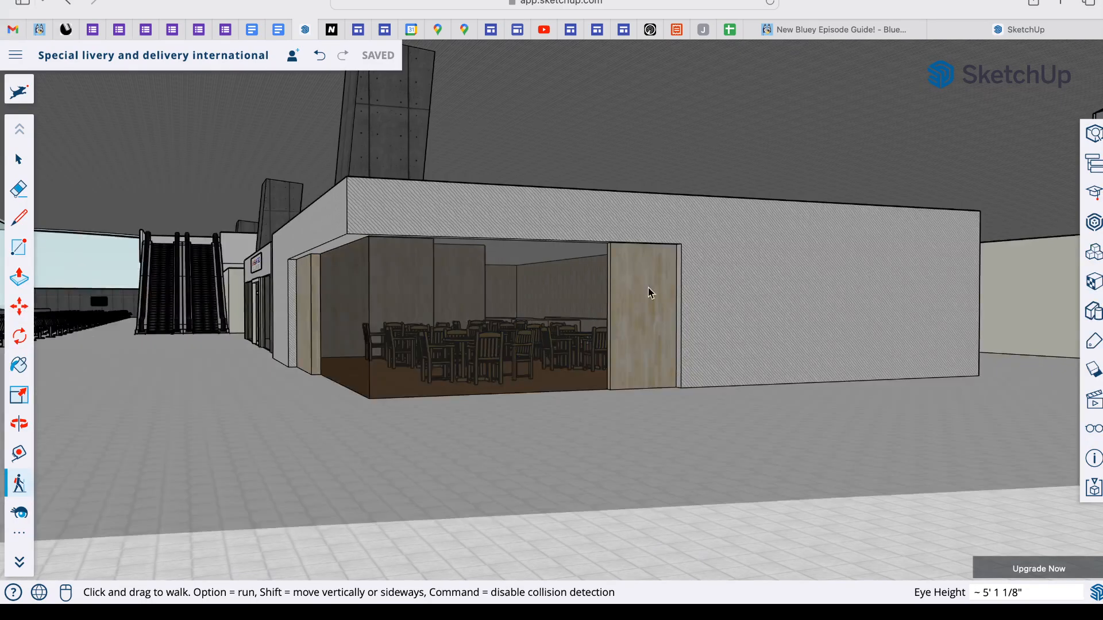
mouse_move(427, 489)
left_mouse_down()
mouse_move(419, 494)
mouse_move(494, 448)
mouse_move(424, 488)
mouse_move(515, 392)
mouse_move(630, 418)
left_mouse_up()
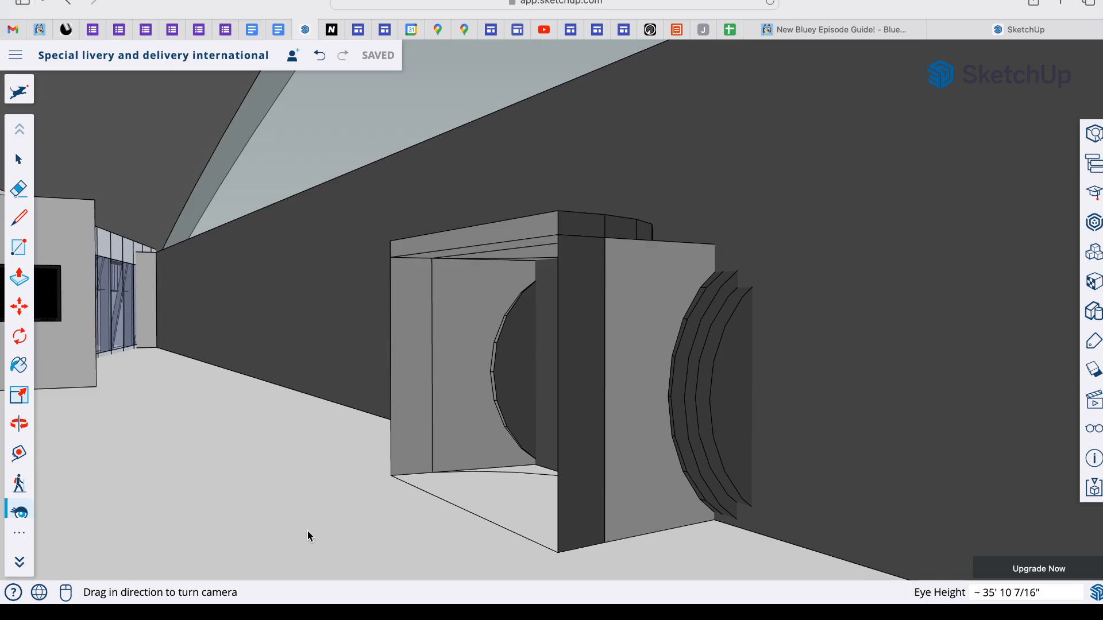
- Leave the terminal interior and view the whole airport with both runways from outside
scroll(264, 445, "down", 3)
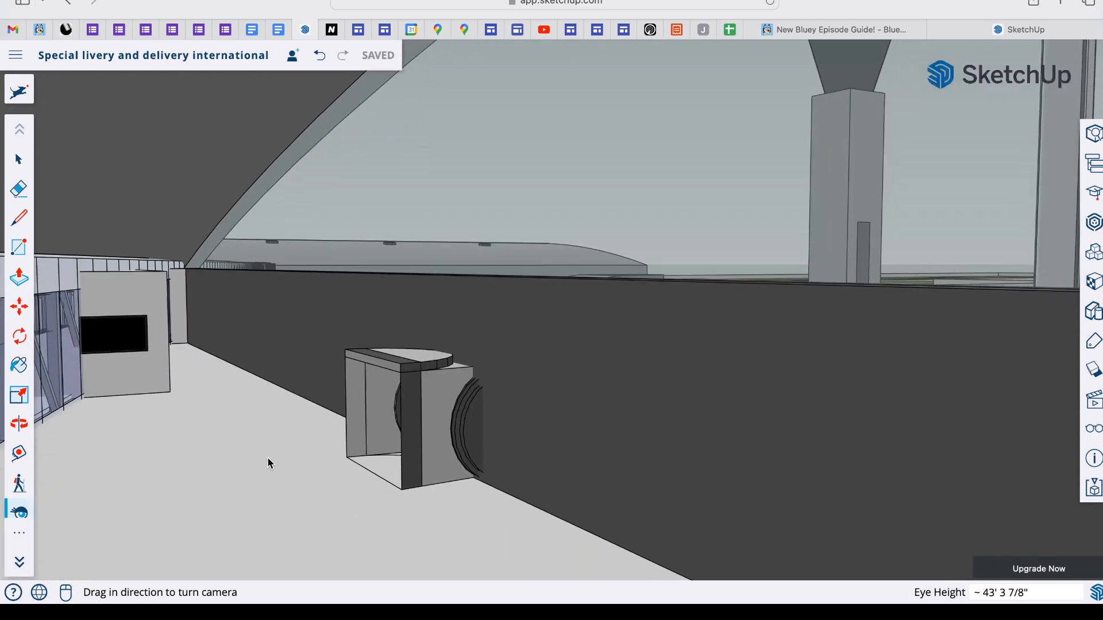
scroll(287, 423, "down", 3)
scroll(806, 277, "up", 10)
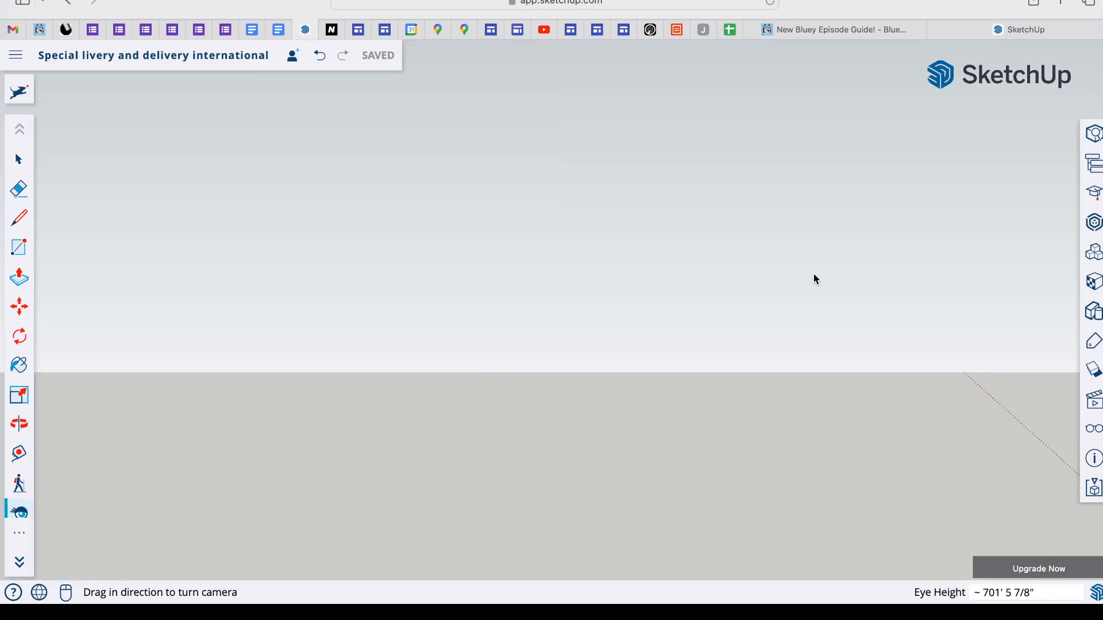
left_click_drag(814, 275, 83, 287)
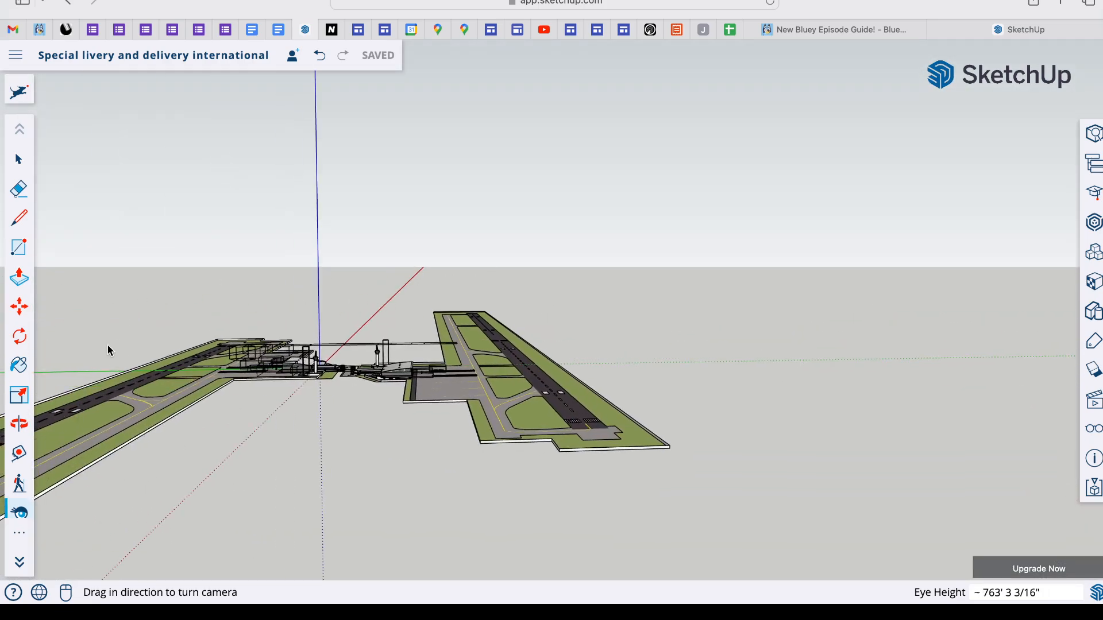
scroll(108, 351, "down", 10)
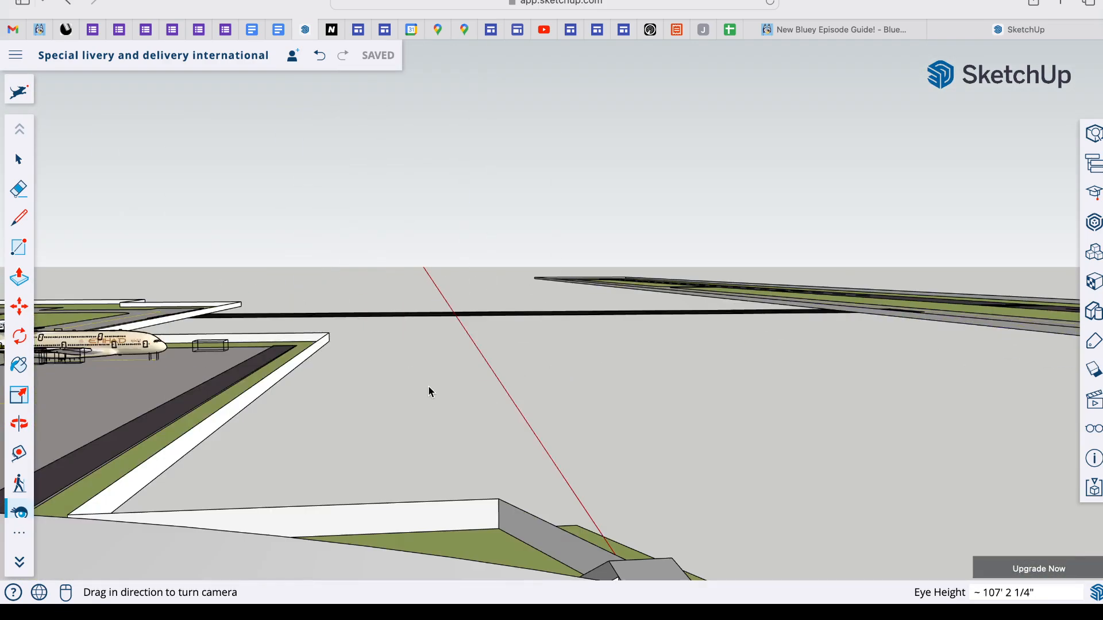
- Examine the parked Emirates and Star Alliance aircraft beside the terminal and the apron around them
left_click_drag(494, 364, 321, 556)
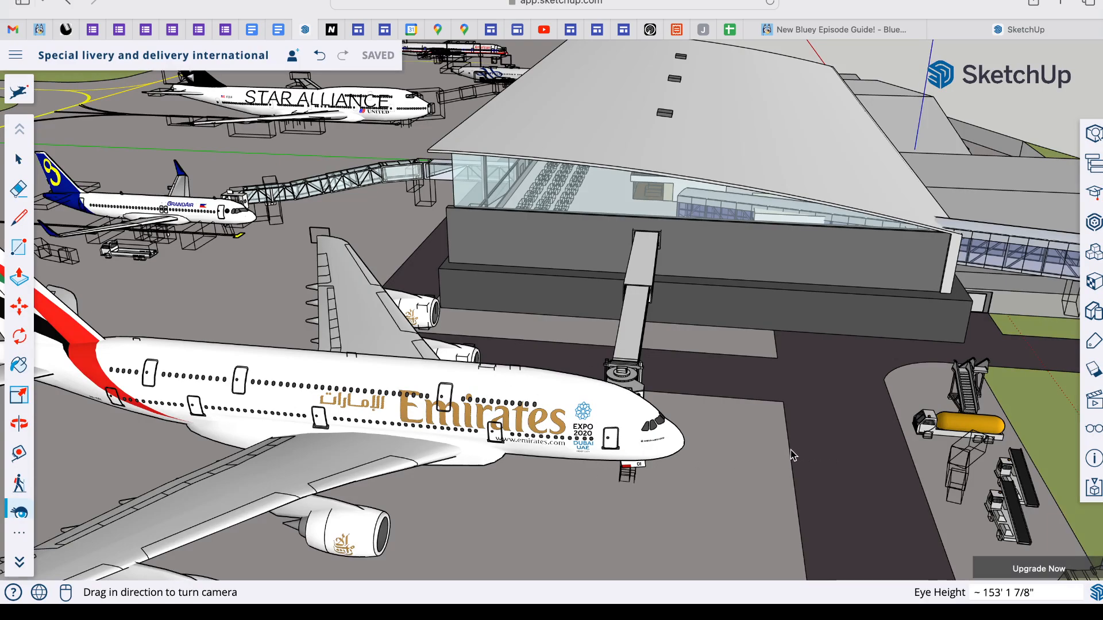
left_click_drag(476, 386, 520, 406)
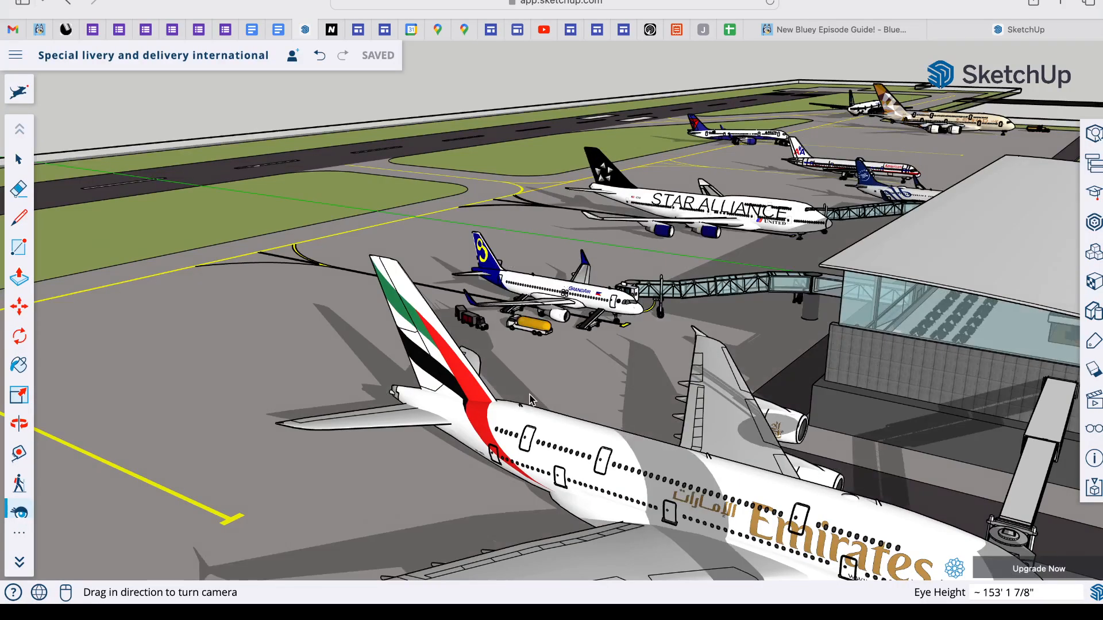
left_click_drag(531, 400, 888, 454)
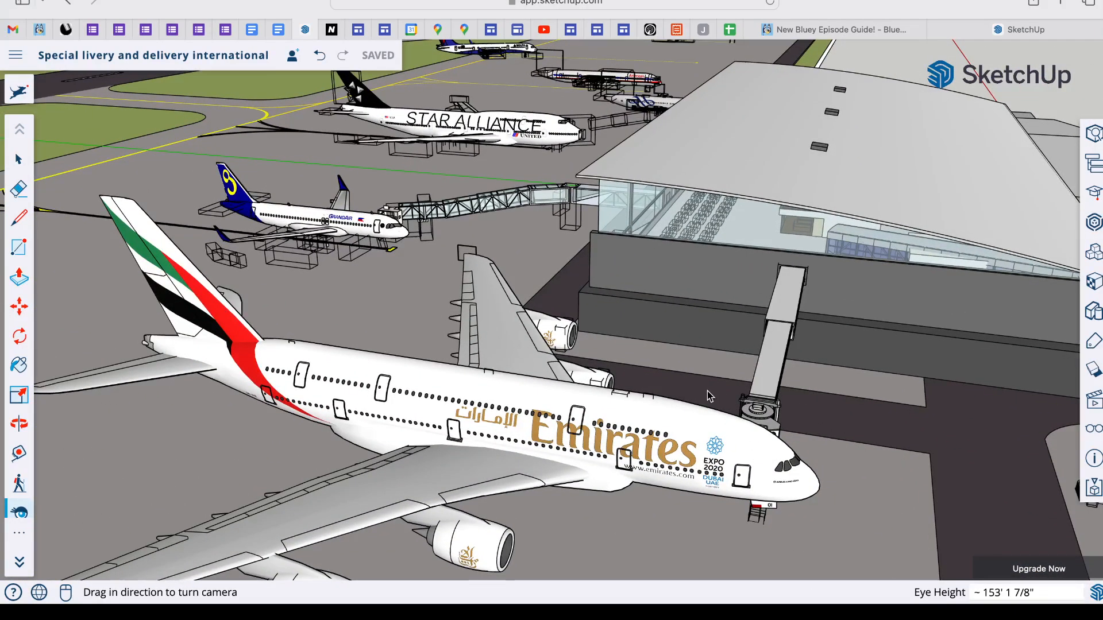
scroll(491, 109, "up", 10)
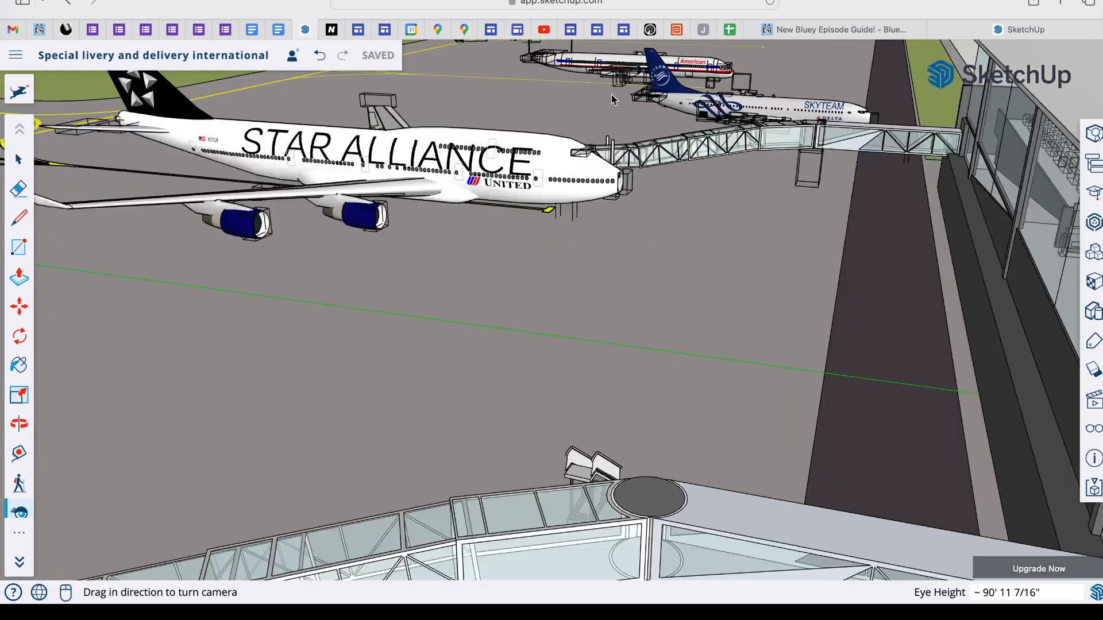
scroll(578, 287, "down", 10)
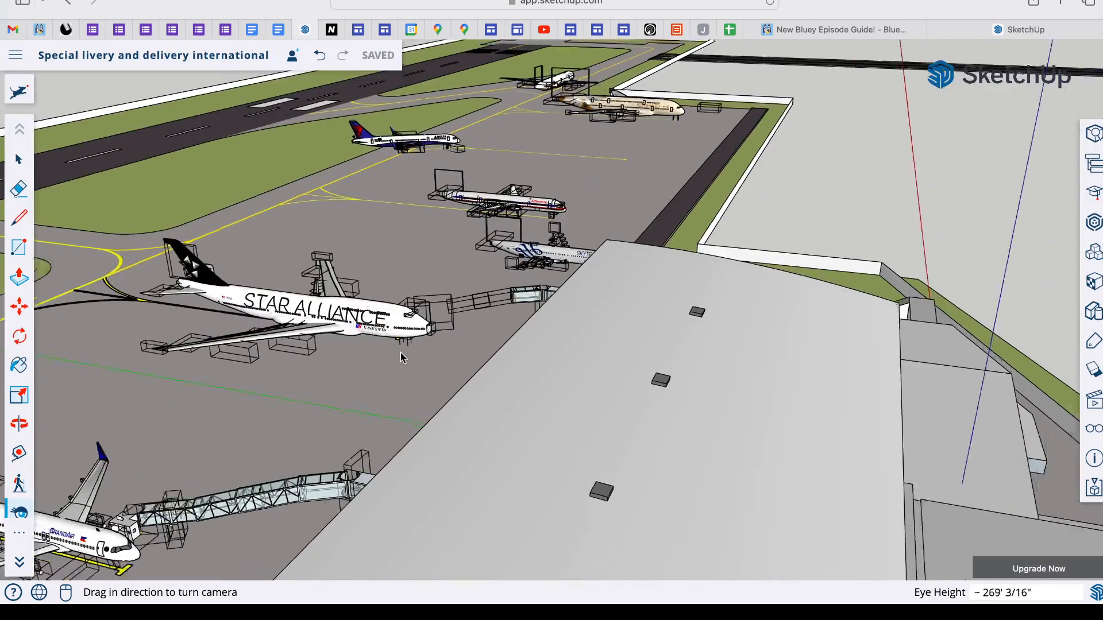
scroll(401, 352, "down", 10)
middle_click_drag(401, 353, 690, 309)
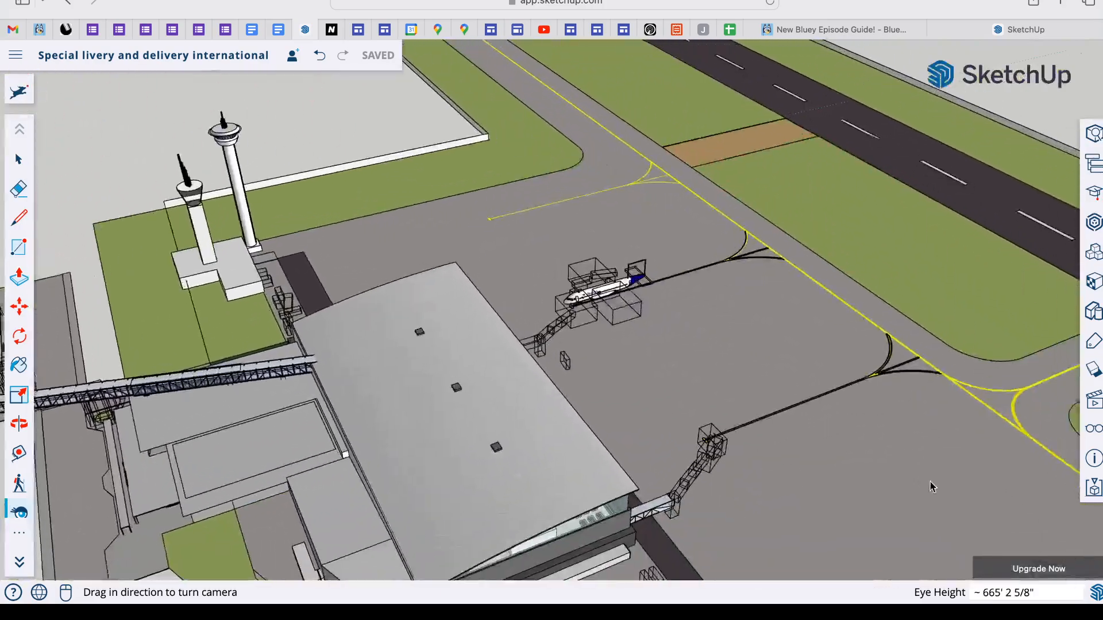
- Inspect the jet bridge at the empty gate and the yellow guide line leading to it
scroll(690, 309, "up", 5)
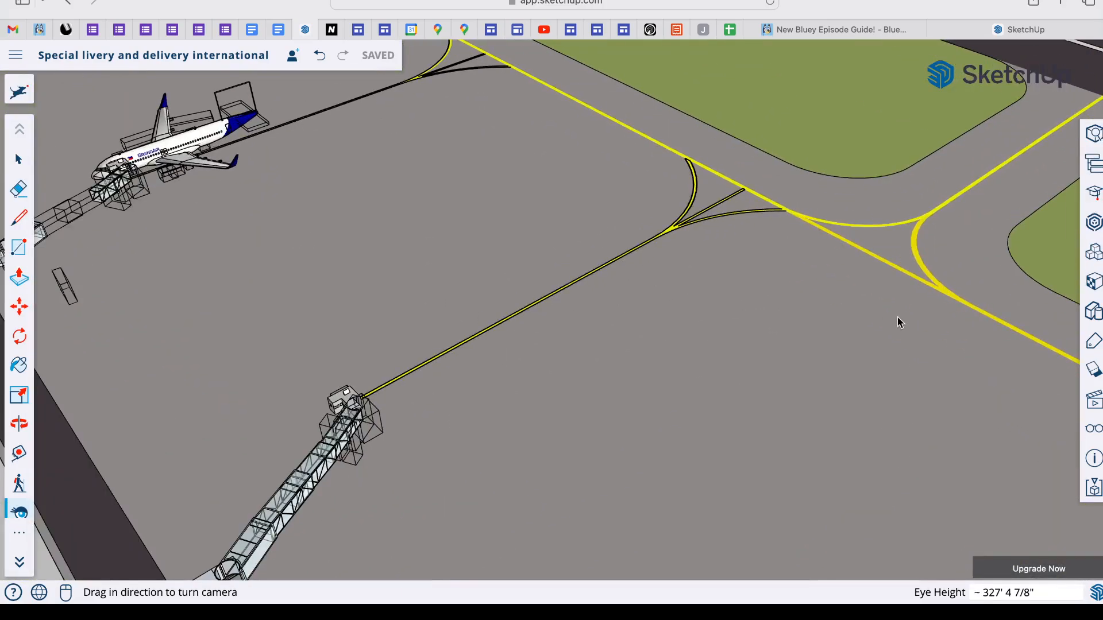
left_click_drag(898, 318, 689, 345)
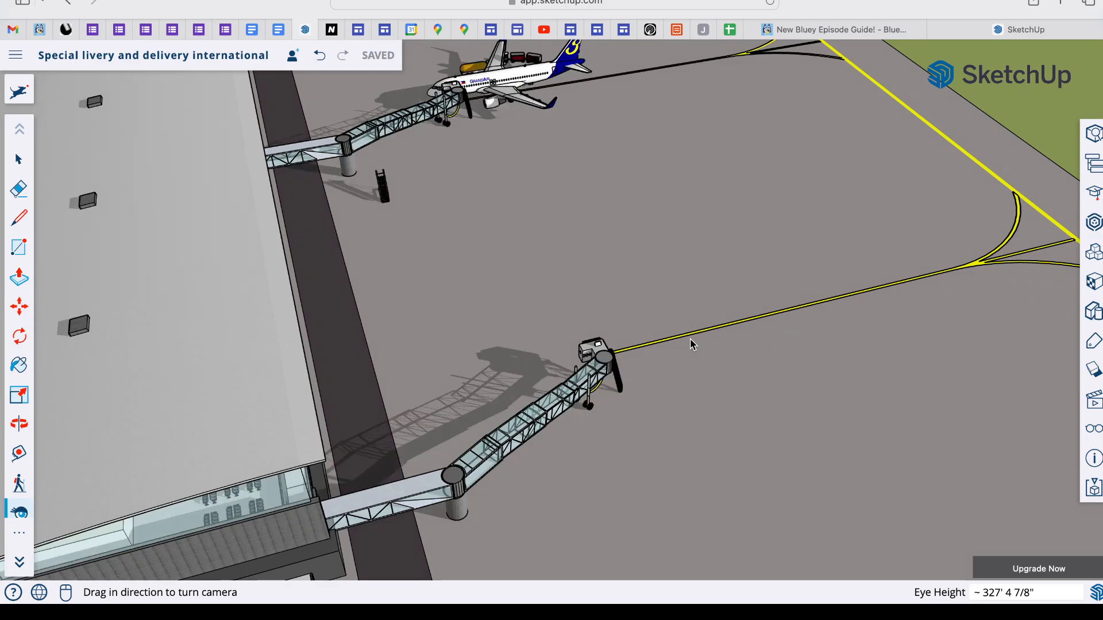
left_click_drag(785, 325, 815, 86)
scroll(815, 86, "up", 5)
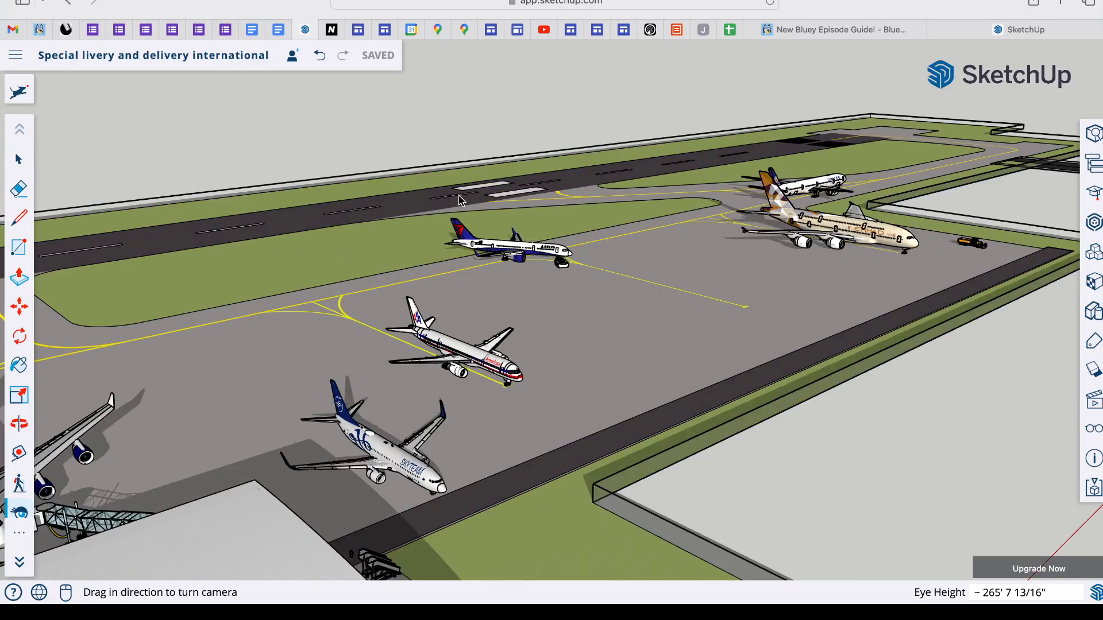
- Examine the striped markings at the runway's end and look along the runway toward the terminal and control towers
left_click_drag(551, 257, 377, 215)
scroll(589, 187, "up", 5)
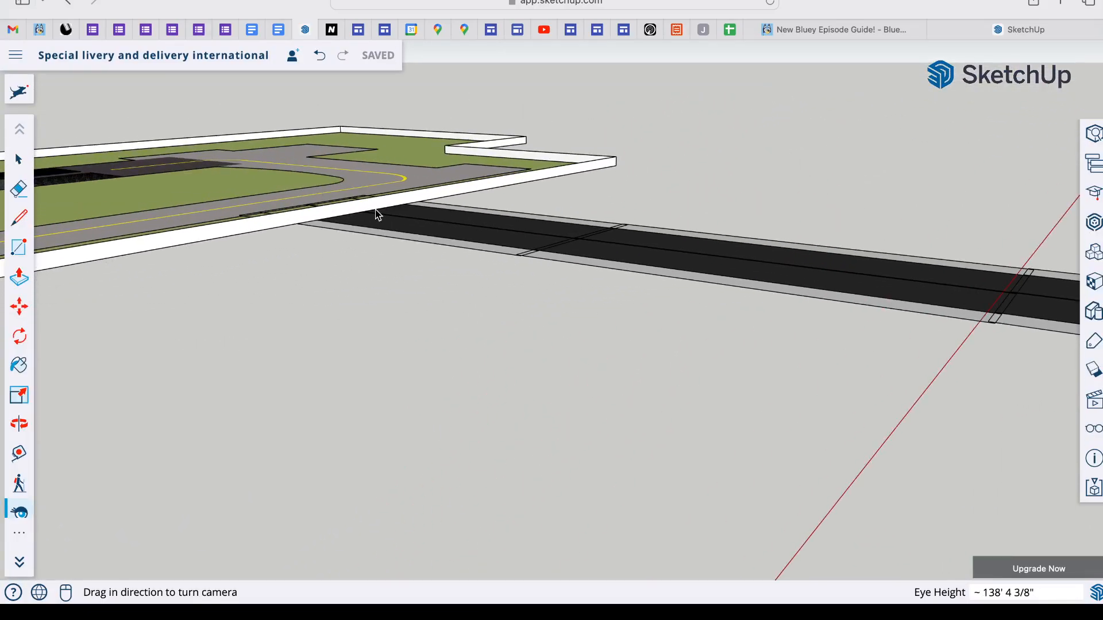
scroll(175, 144, "up", 5)
left_click_drag(175, 146, 773, 215)
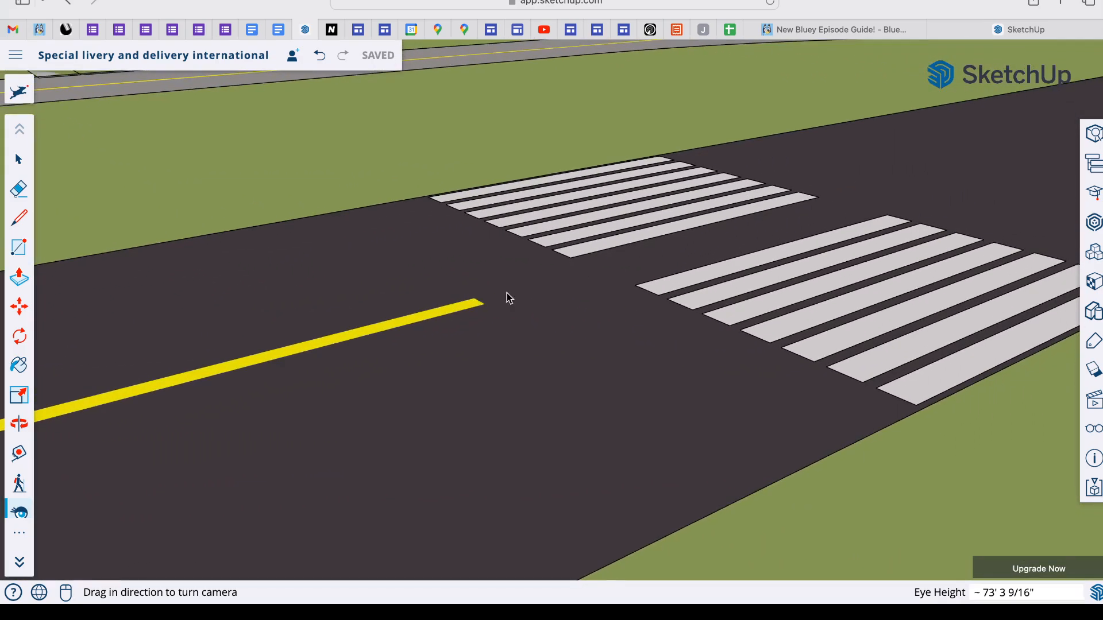
left_click_drag(507, 294, 875, 374)
scroll(743, 406, "up", 5)
scroll(743, 406, "up", 5)
left_click_drag(744, 409, 1, 299)
left_click_drag(345, 278, 1, 188)
left_click_drag(520, 267, 1, 184)
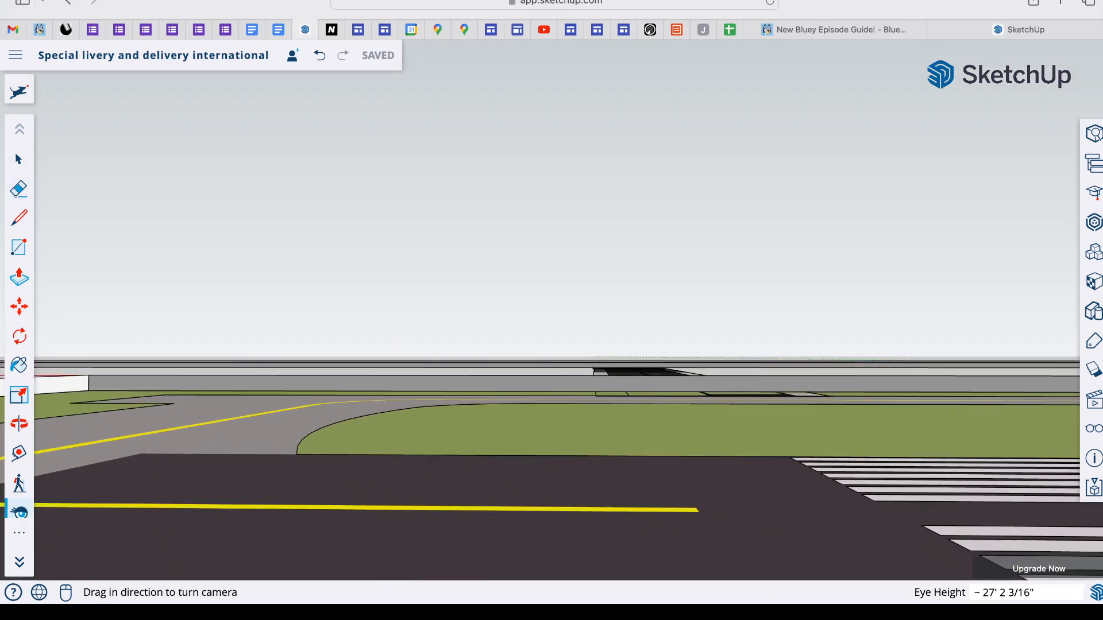
left_click_drag(936, 286, 861, 303)
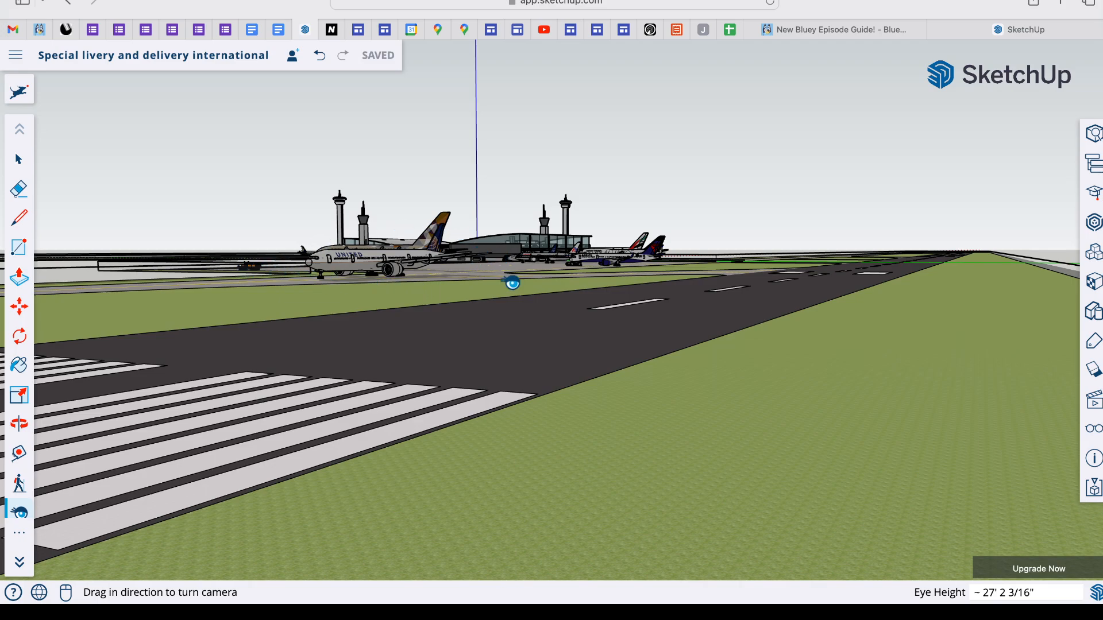
- View the dark connecting strip between the two runway areas from above
left_click_drag(578, 340, 303, 460)
scroll(596, 525, "down", 10)
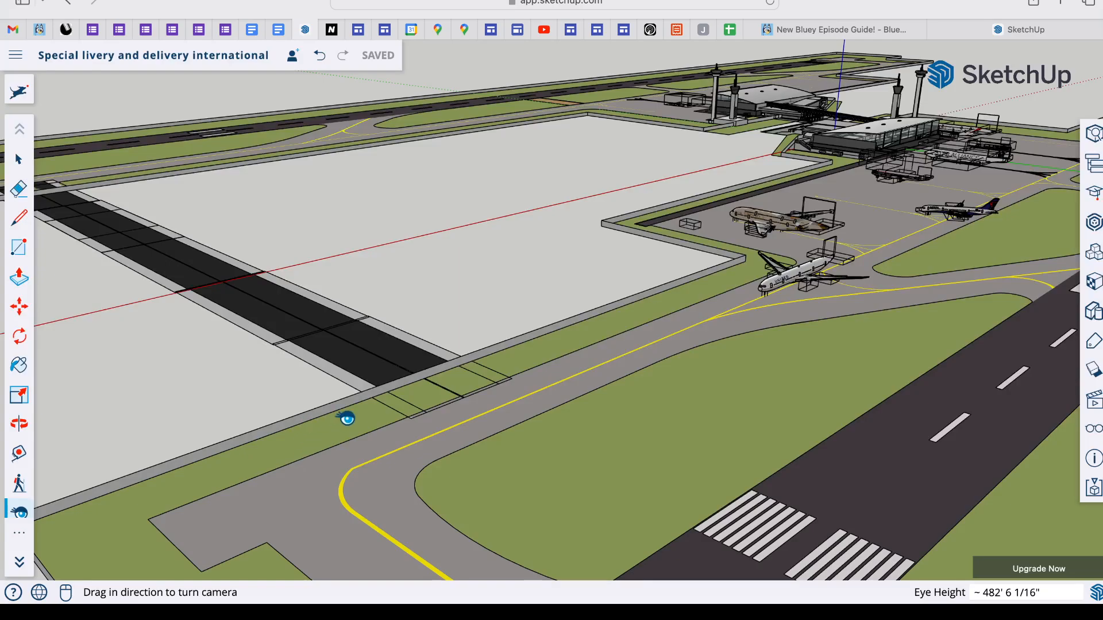
left_click_drag(798, 305, 865, 238)
scroll(845, 232, "up", 15)
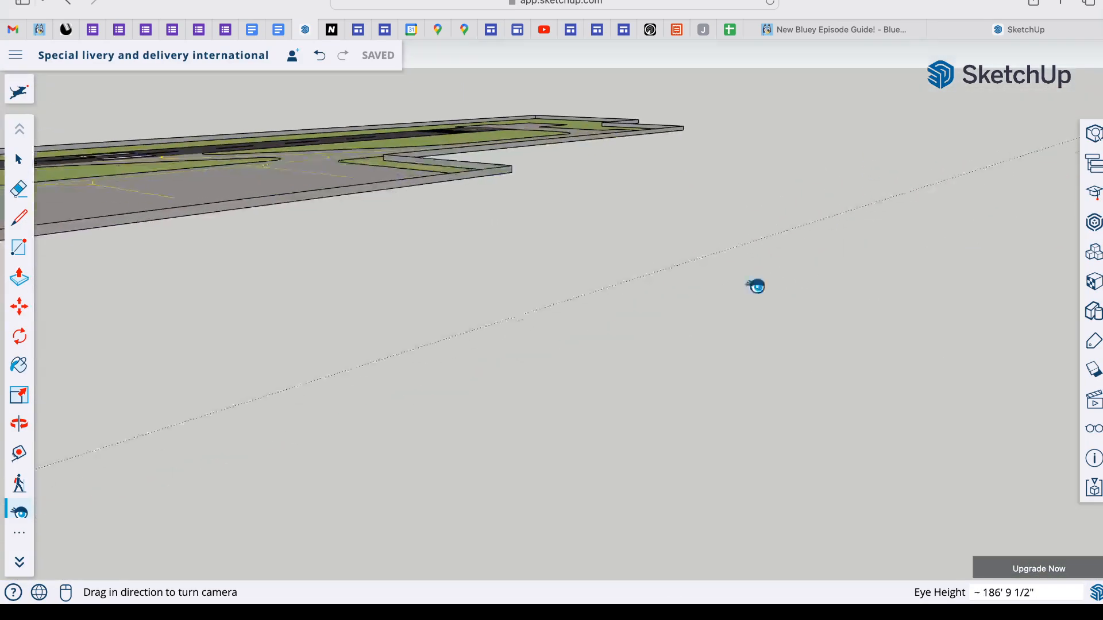
- Look around from the Emirates aircraft to the control towers, the elevated walkway and the row of parked aircraft
left_click_drag(757, 286, 256, 448)
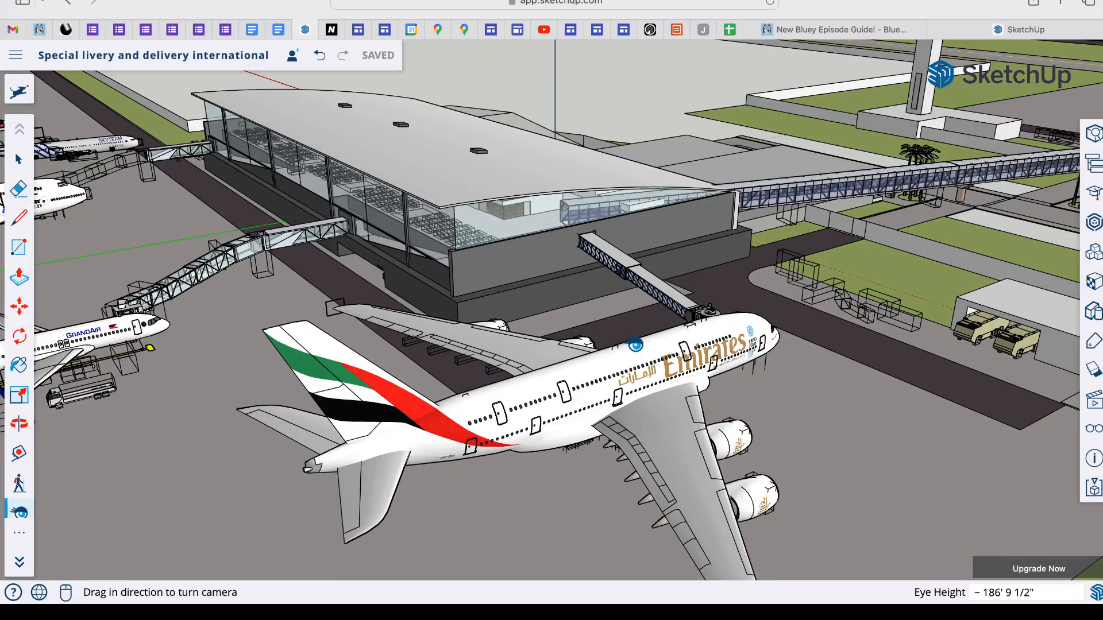
left_click_drag(891, 326, 795, 243)
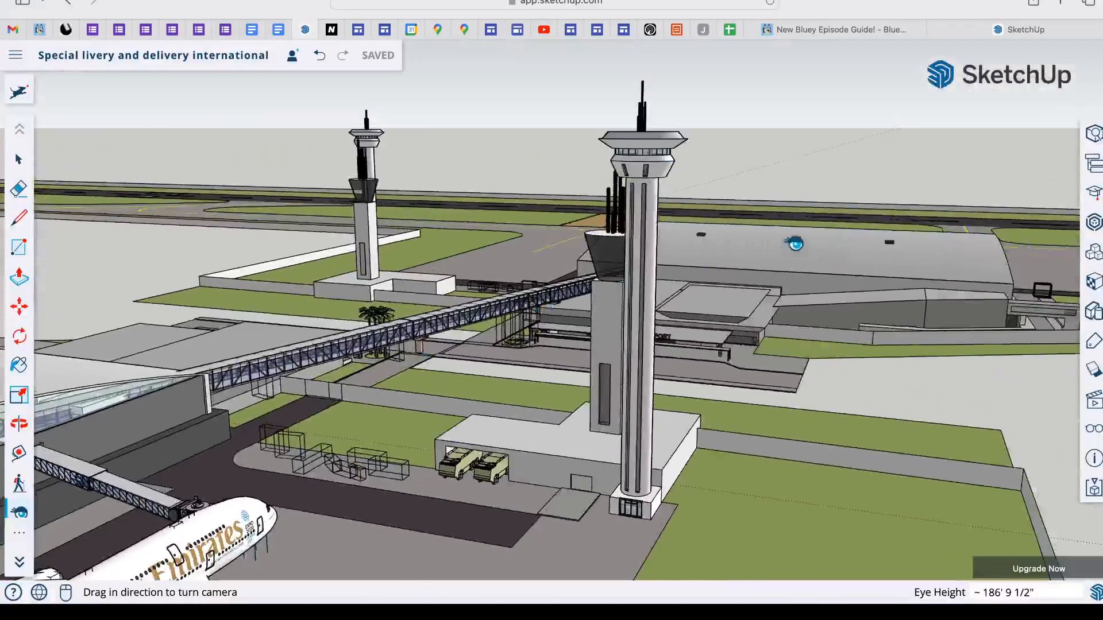
scroll(552, 202, "up", 1)
scroll(628, 155, "up", 2)
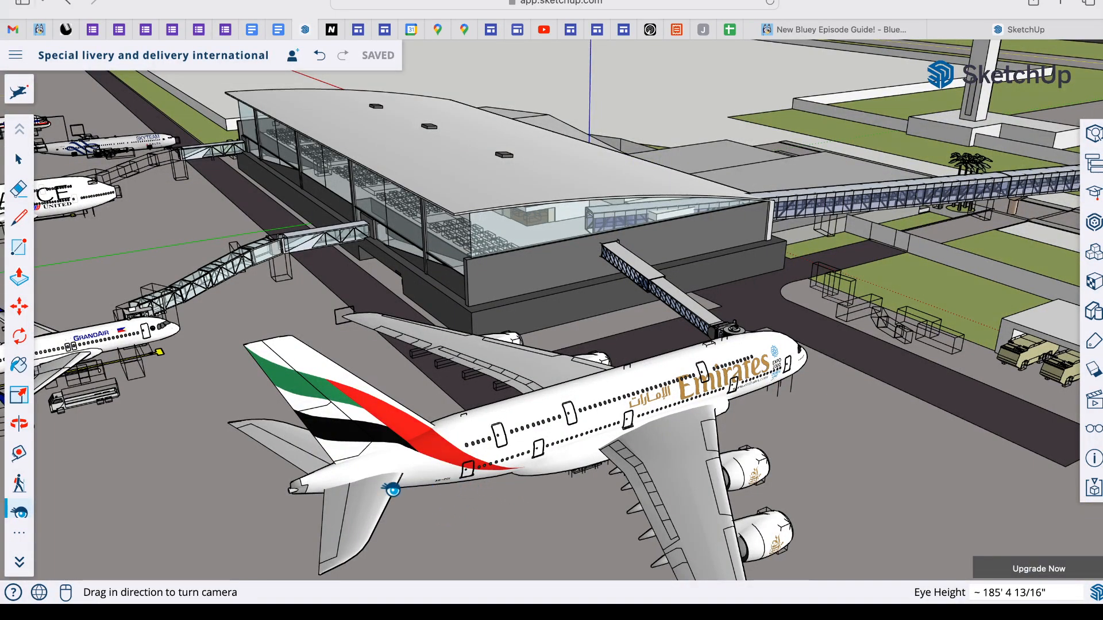
left_click_drag(336, 463, 114, 377)
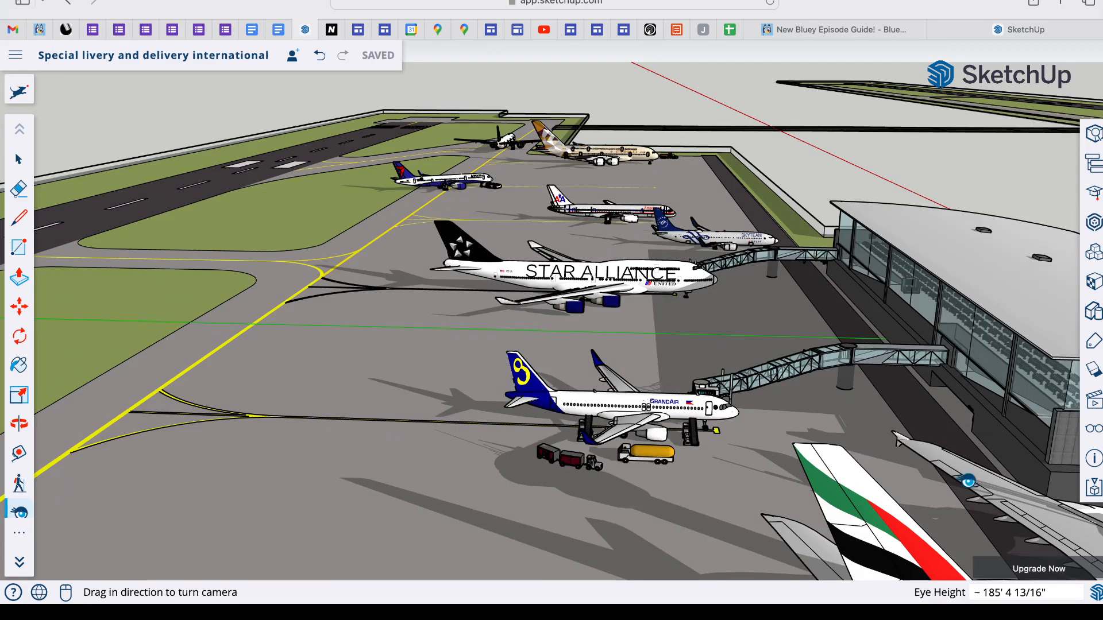
- Survey the terminal roof and the full line of parked aircraft from a higher viewpoint
left_click(1095, 224)
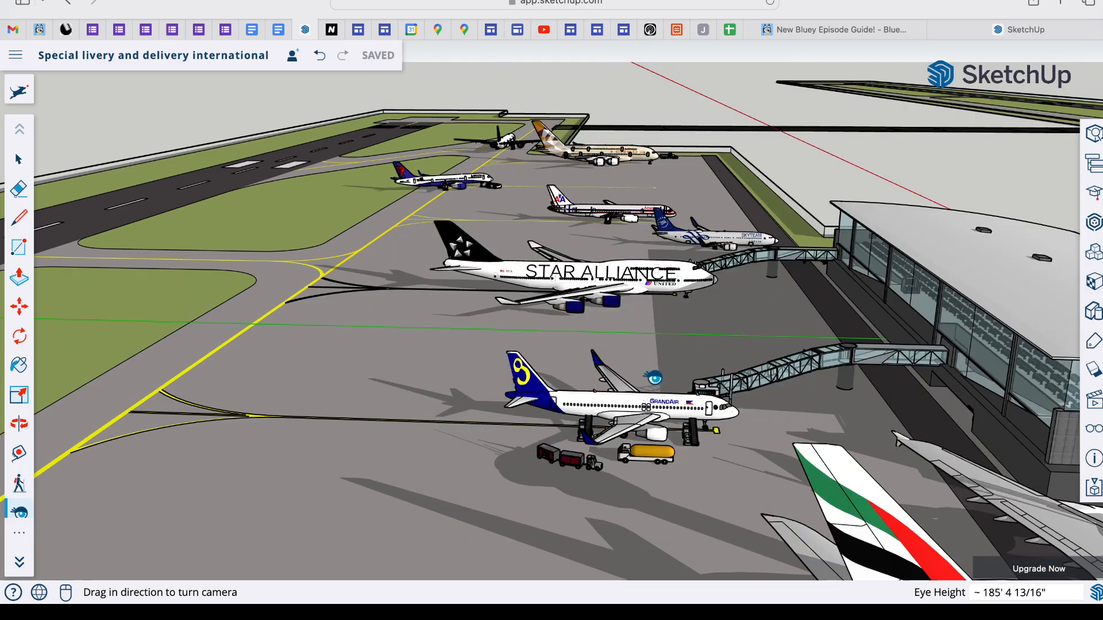
scroll(654, 378, "down", 3)
left_click_drag(649, 377, 891, 356)
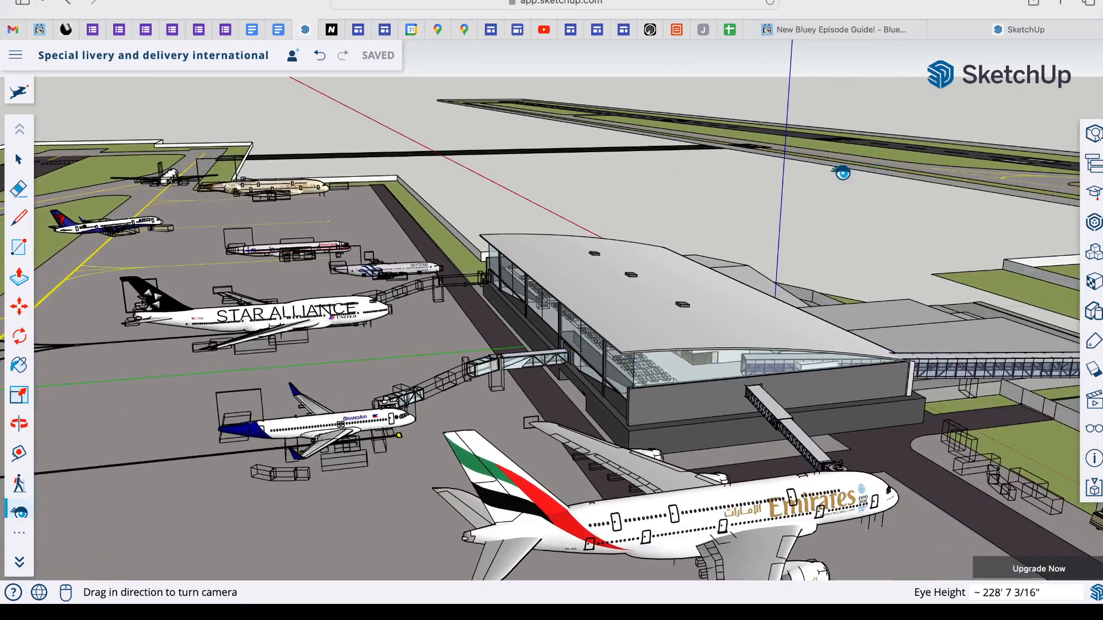
left_click_drag(655, 369, 328, 429)
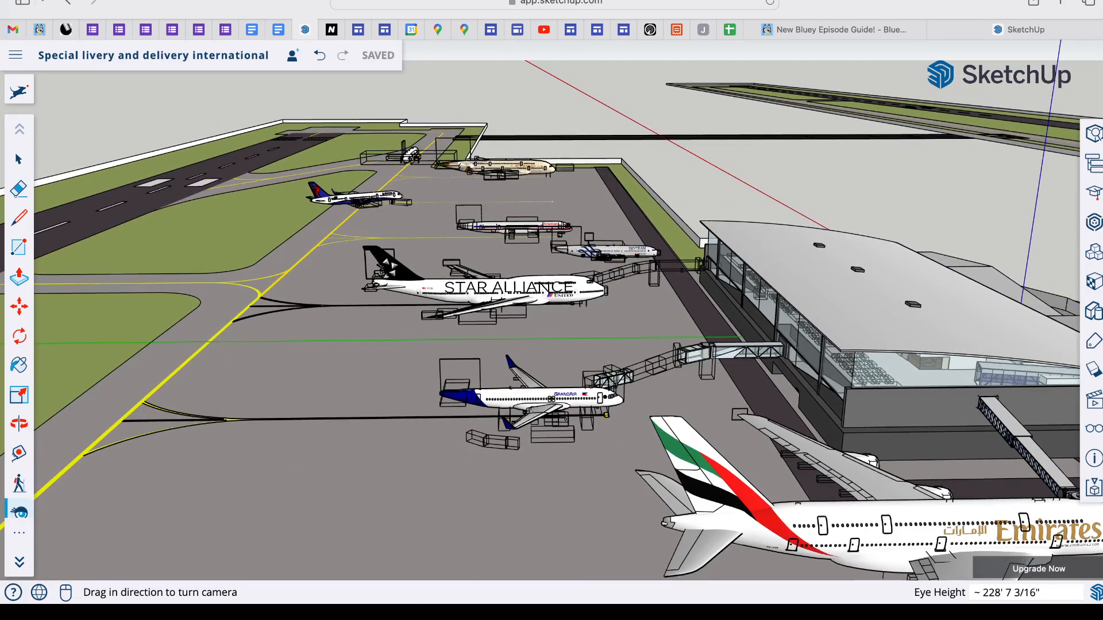